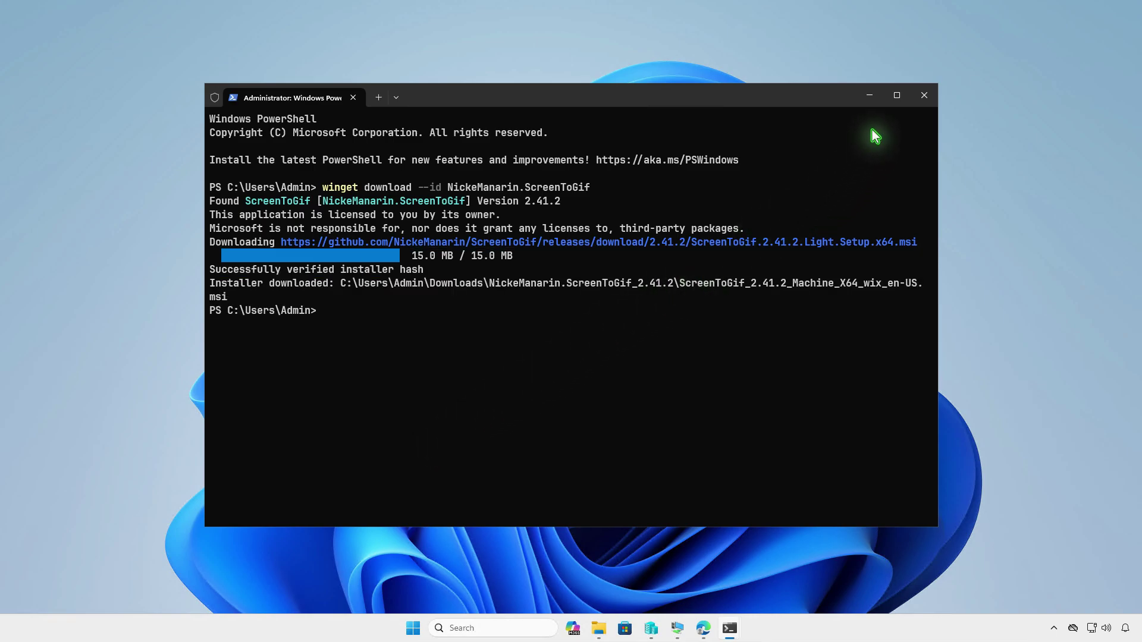
Step: Minimize the terminal, switch to File Explorer and open the NickeManarin.ScreenToGif_2.41.2 download folder
left_click(869, 99)
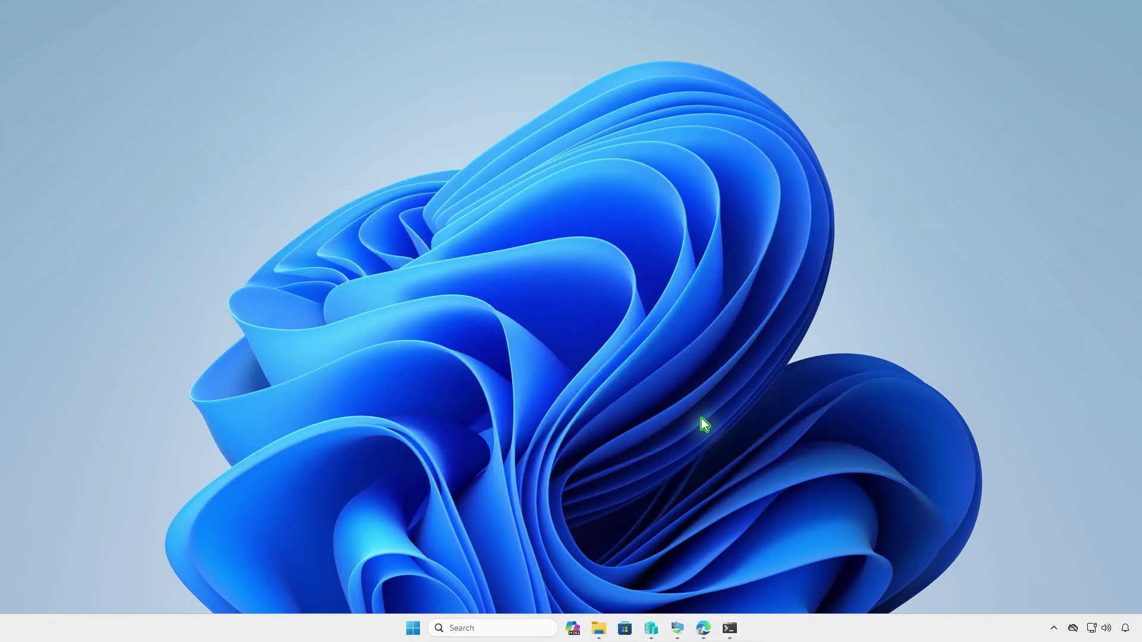
left_click(598, 628)
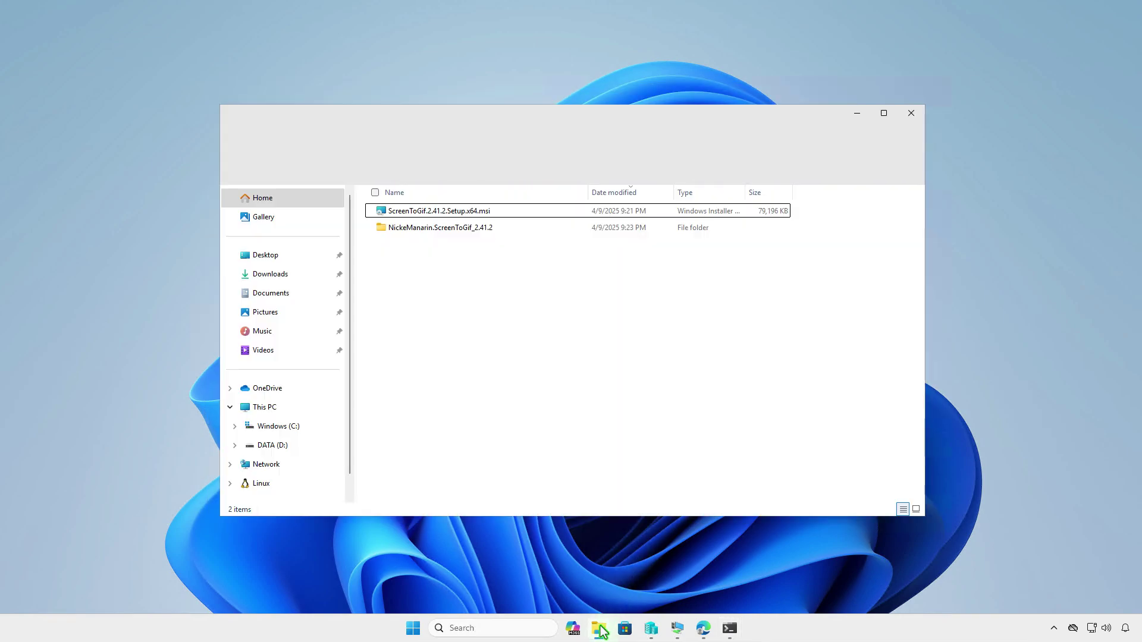
double_click(506, 230)
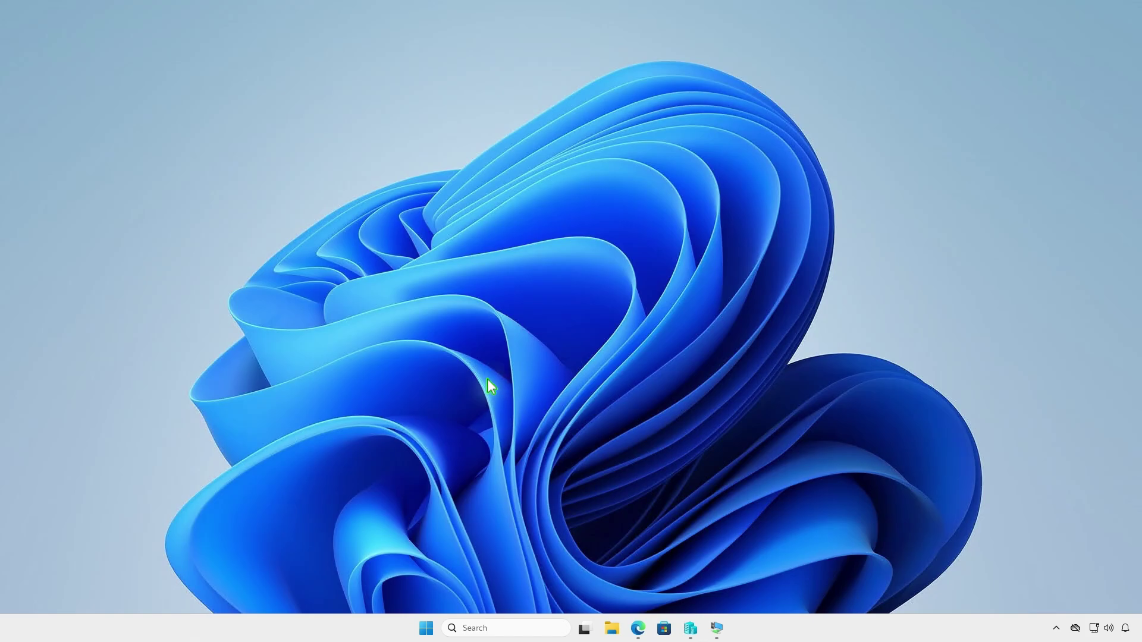
Step: Create a folder named Intune at the root of the DATA (D:) drive in File Explorer
left_click(611, 628)
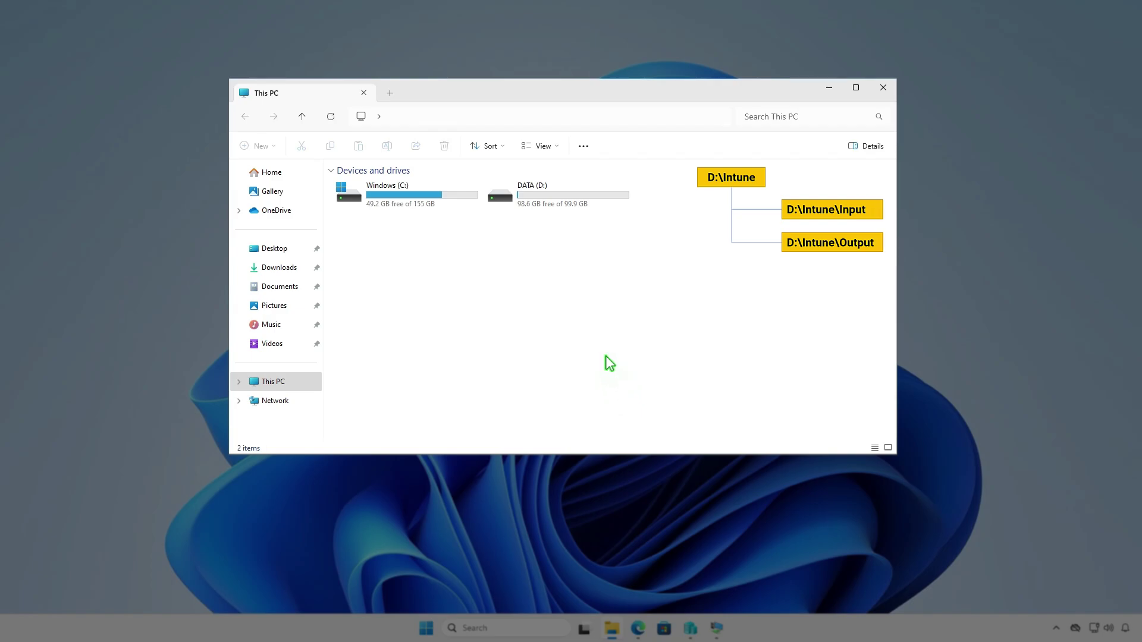
double_click(594, 196)
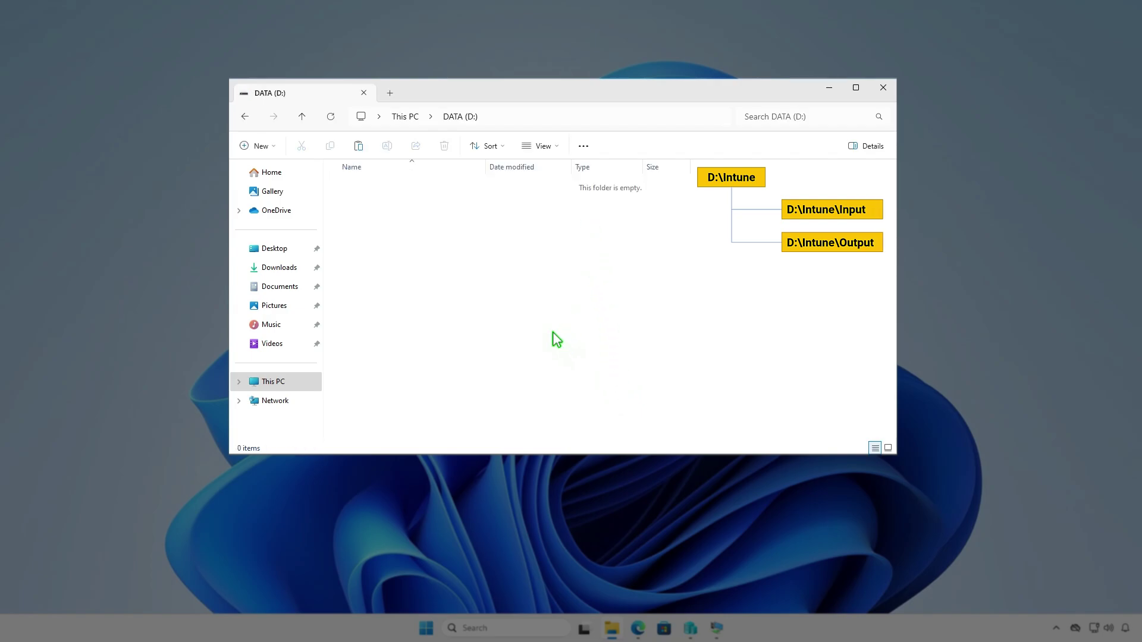
left_click(269, 147)
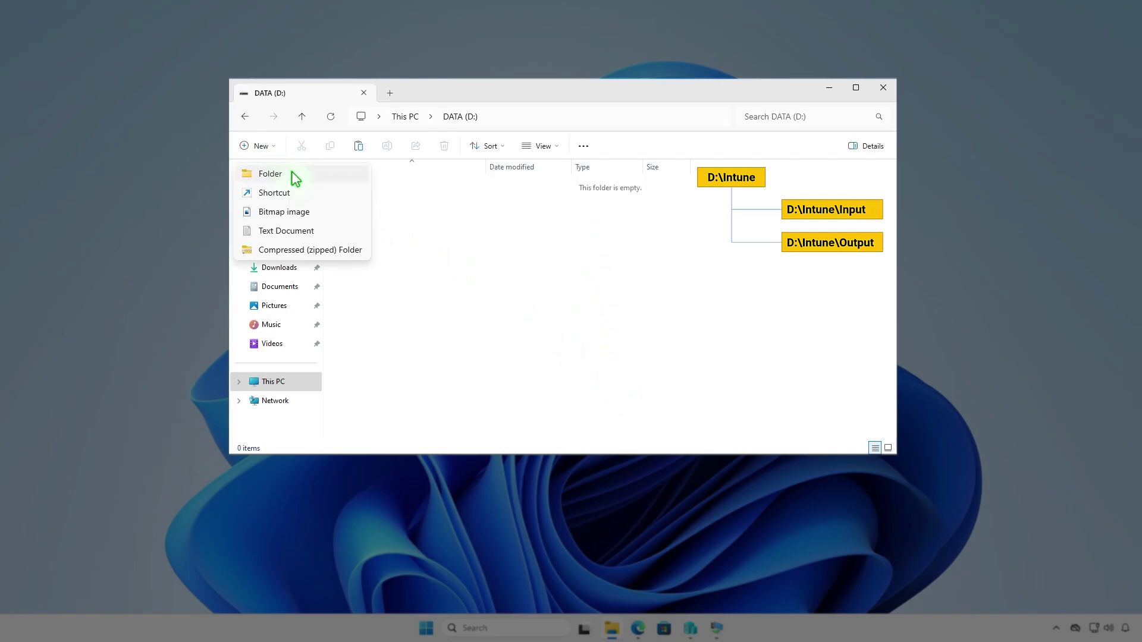
left_click(291, 172)
type("Intune")
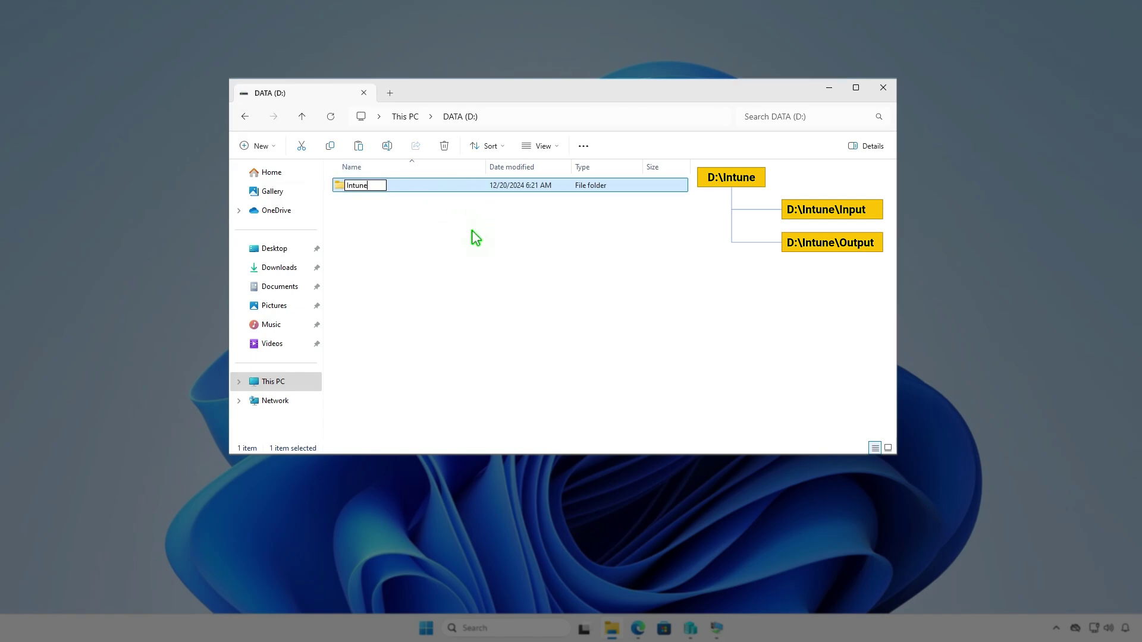
key("Return")
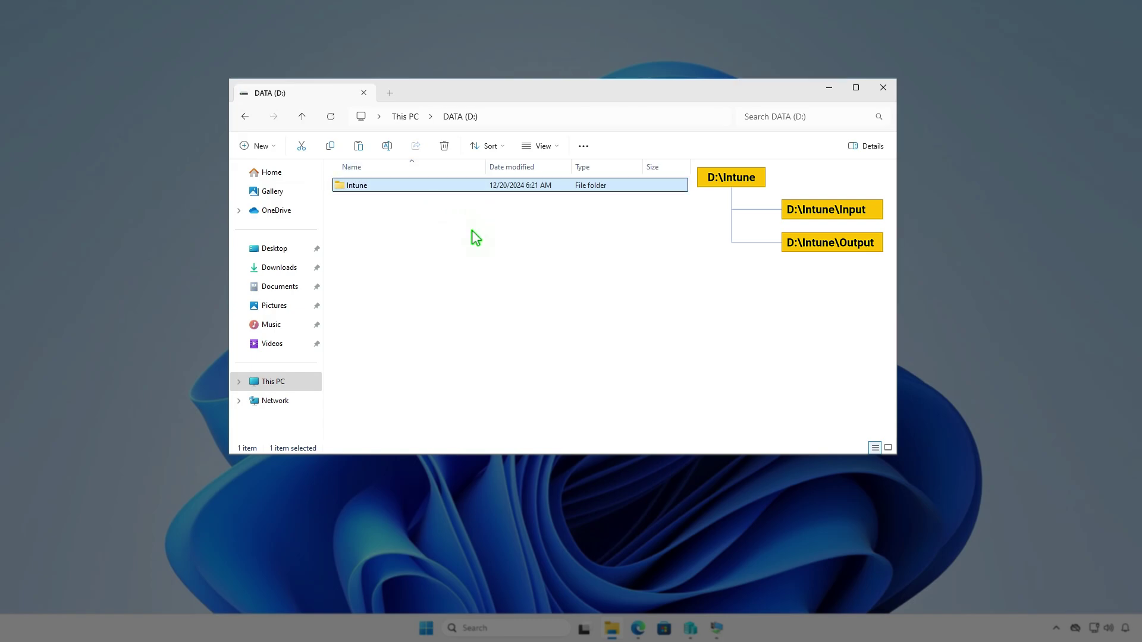
Step: Create two subfolders named Input and Output inside D:\Intune
key("Return")
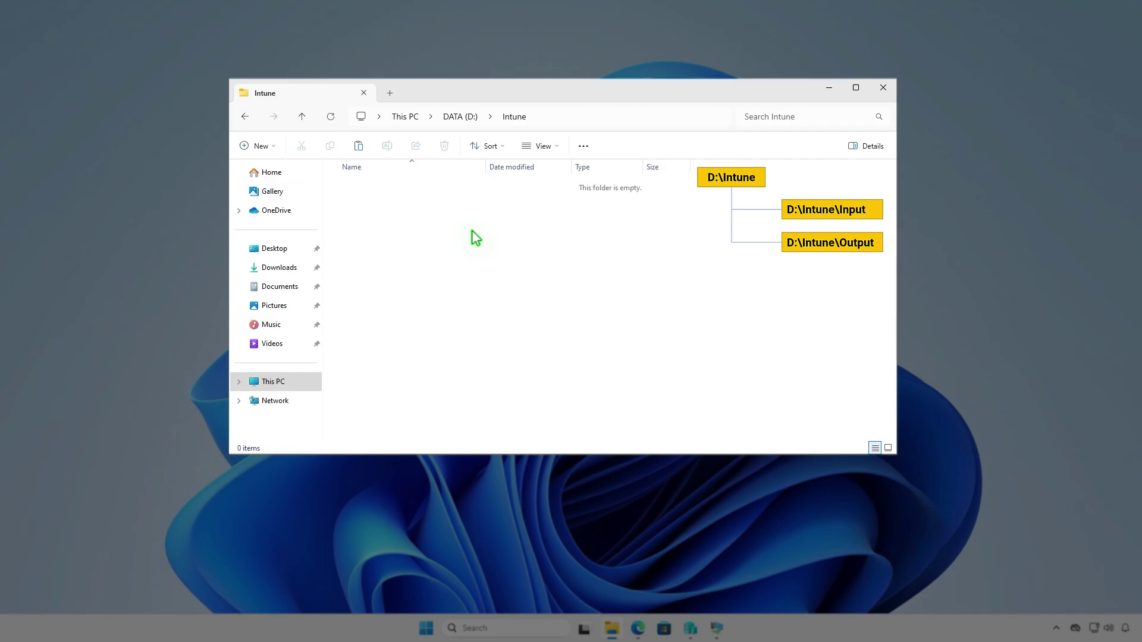
right_click(472, 231)
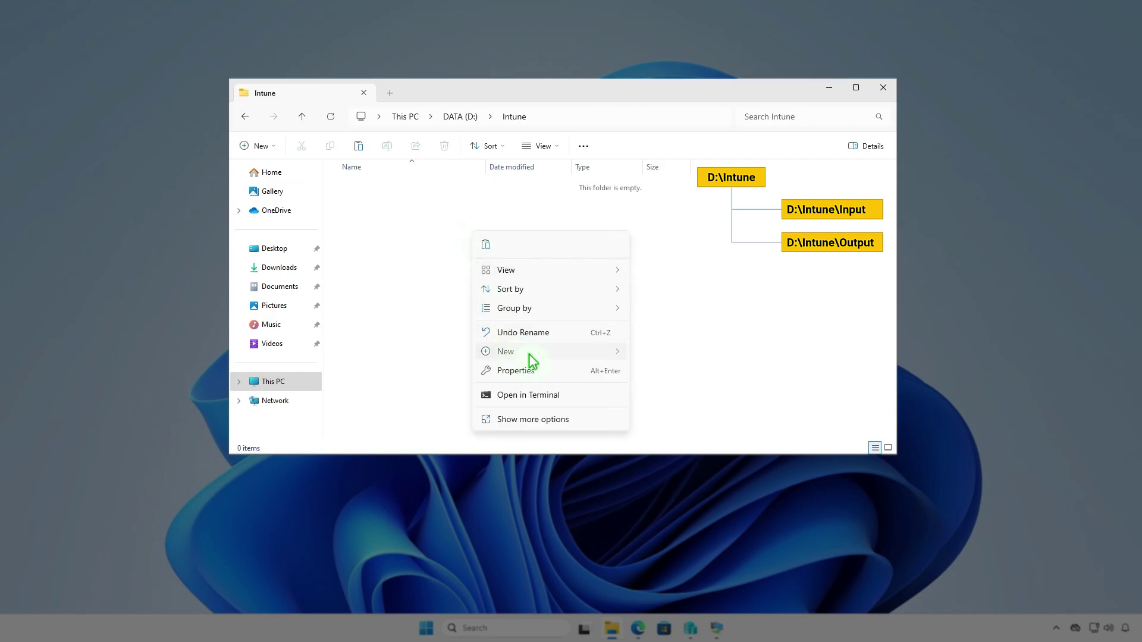
mouse_move(529, 354)
left_click(666, 353)
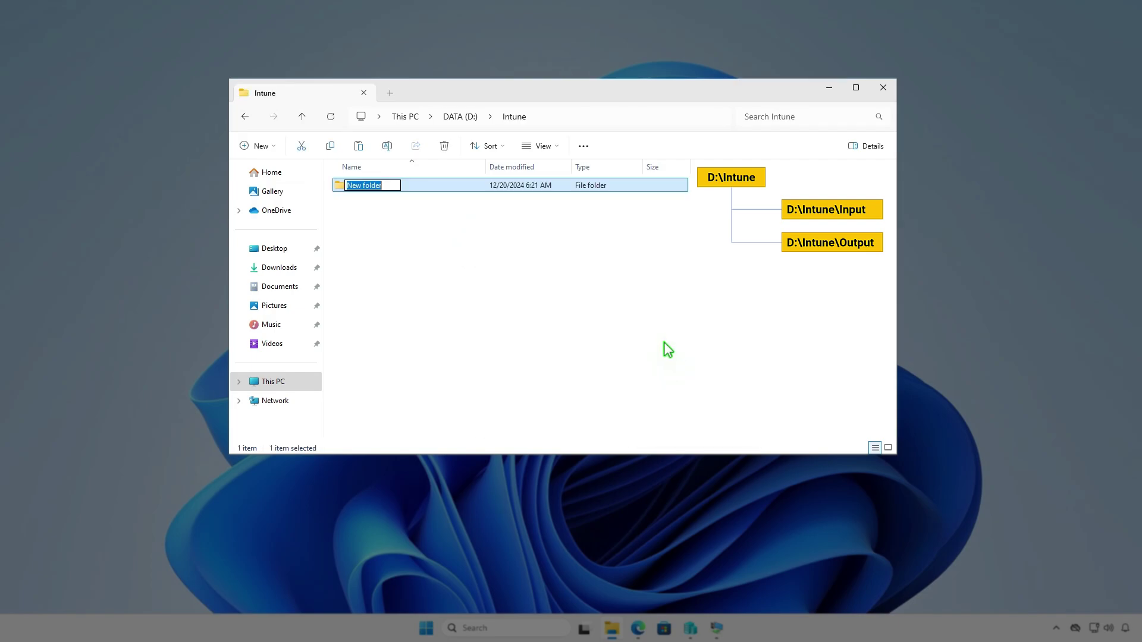
type("Input")
key("Return")
key("ctrl+shift+n")
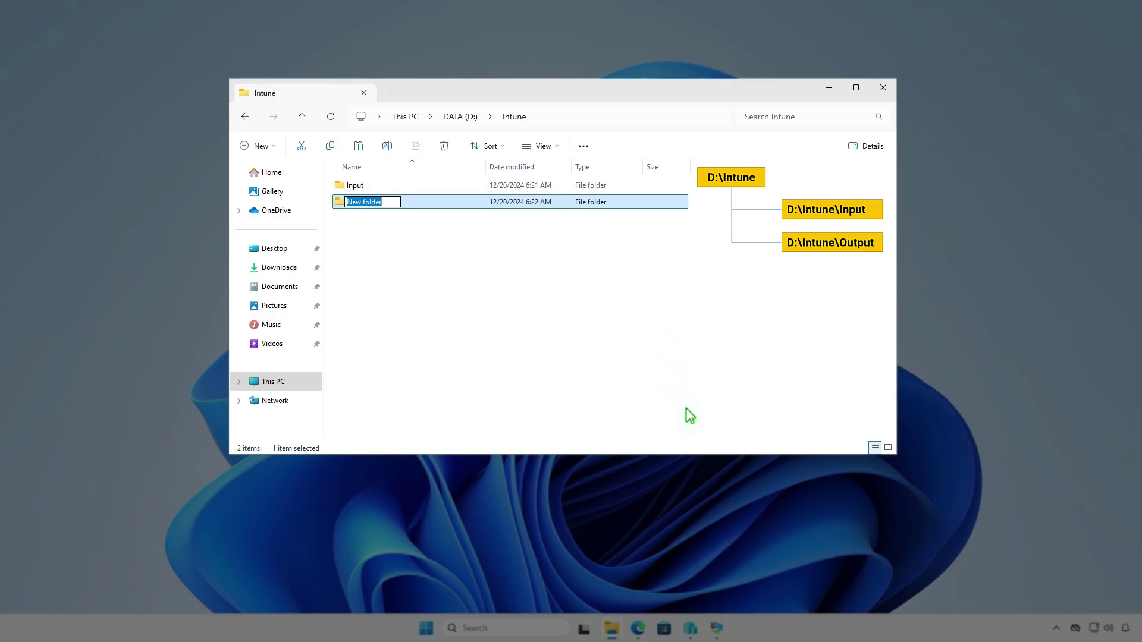
type("Output")
left_click(619, 319)
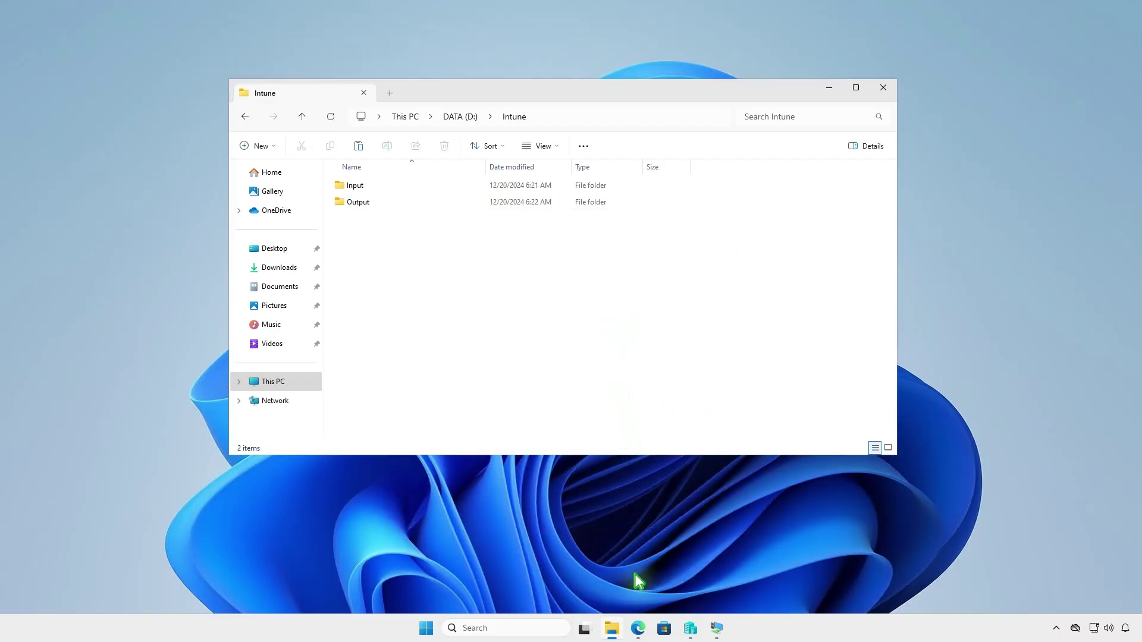
Step: Switch to Edge and download the source code zip of the latest Microsoft-Win32-Content-Prep-Tool release, v1.8.6, from GitHub
left_click(637, 628)
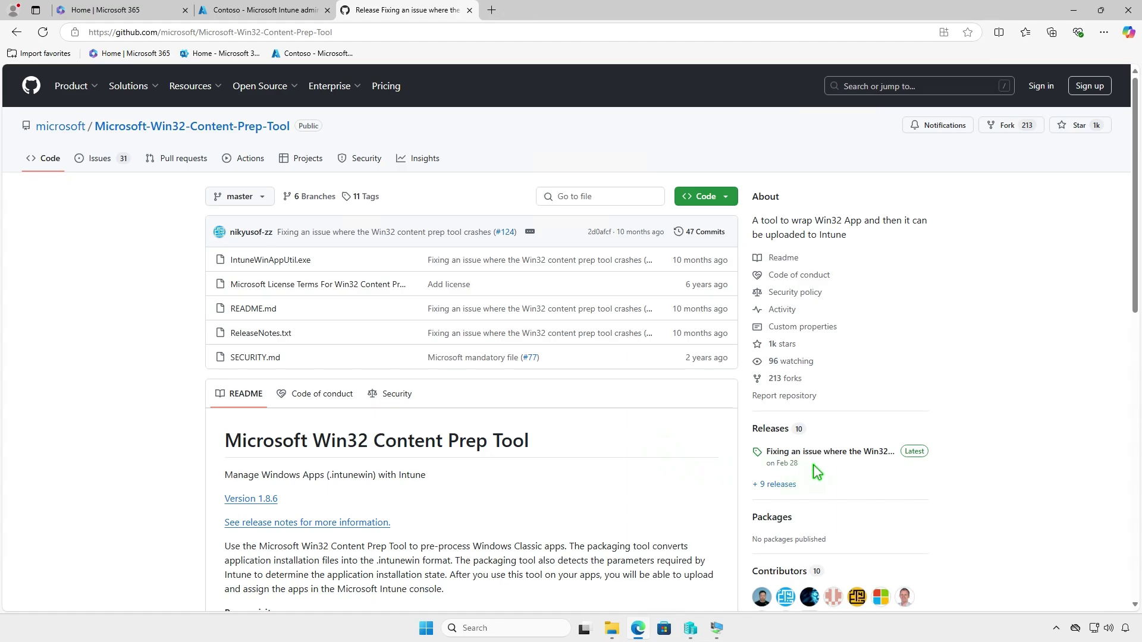
left_click(859, 452)
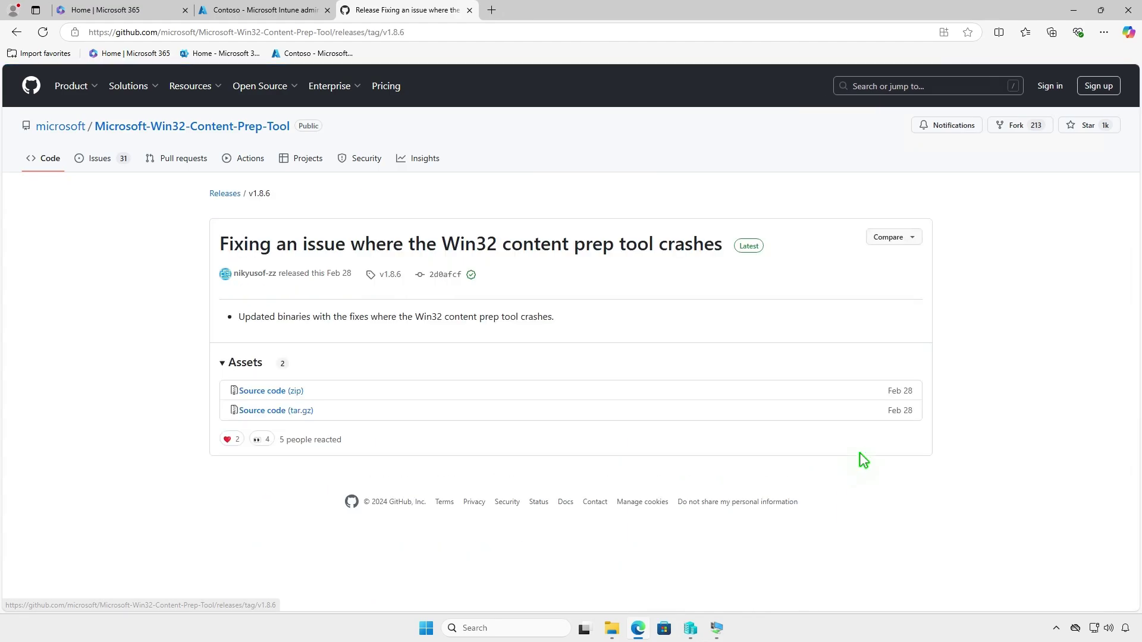
left_click(296, 390)
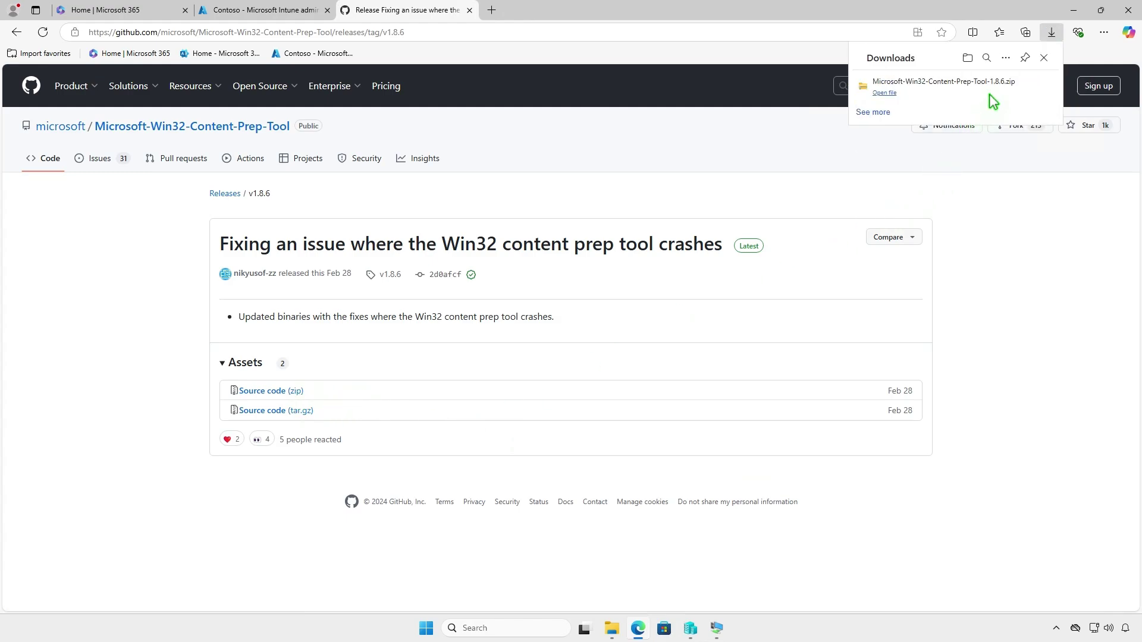
Step: Show the downloaded Microsoft-Win32-Content-Prep-Tool-1.8.6 zip in its folder and extract it to the default destination
left_click(1007, 86)
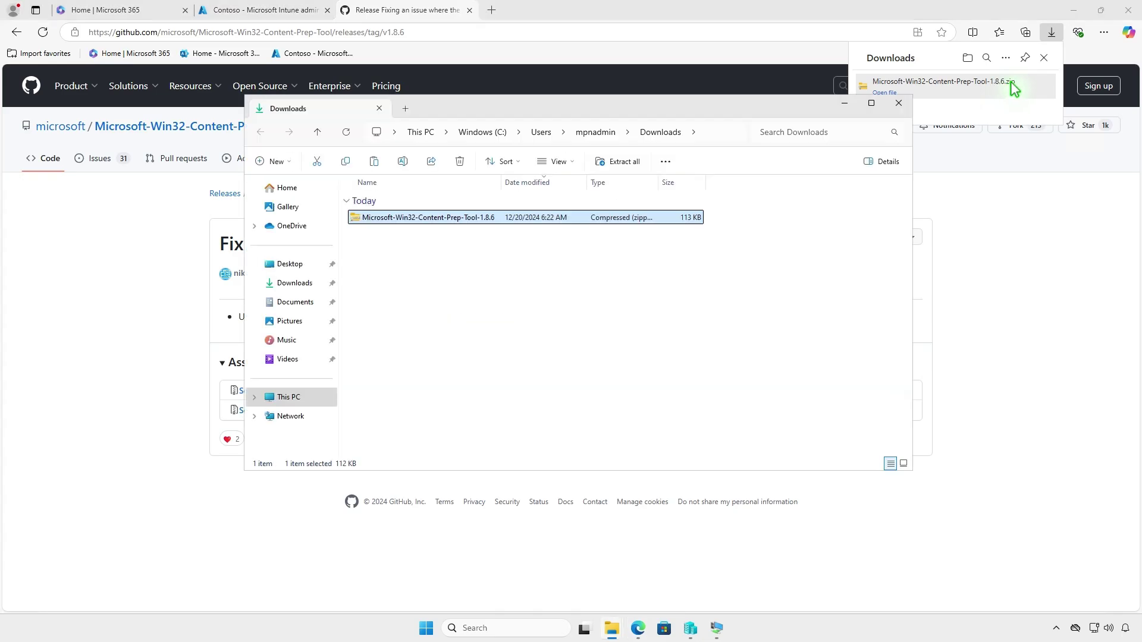
left_click(1074, 11)
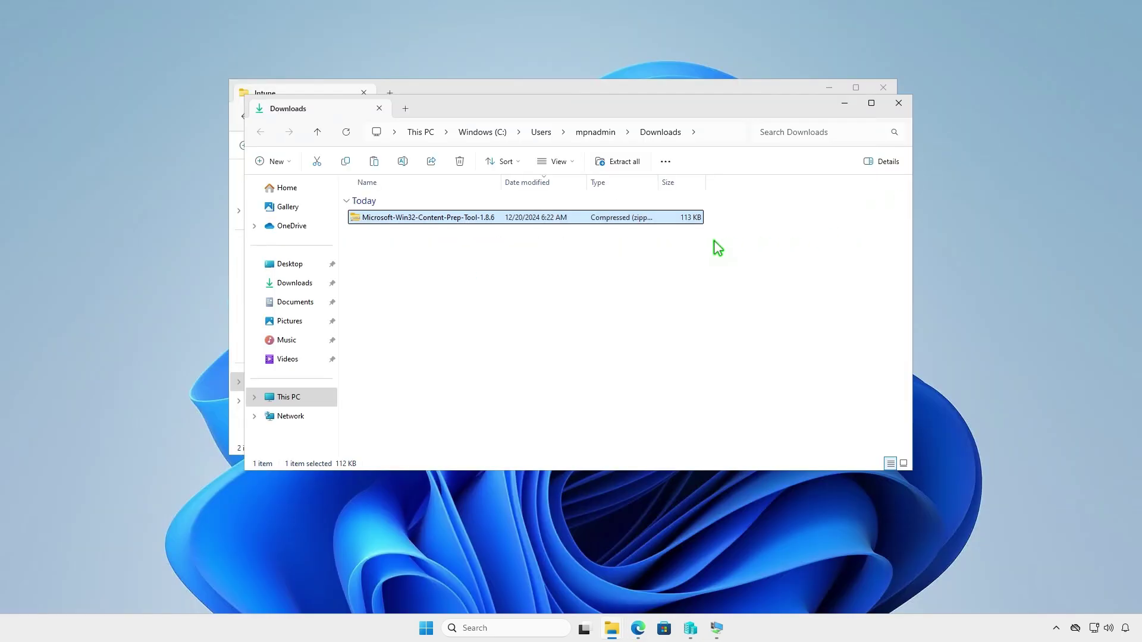
left_click(623, 162)
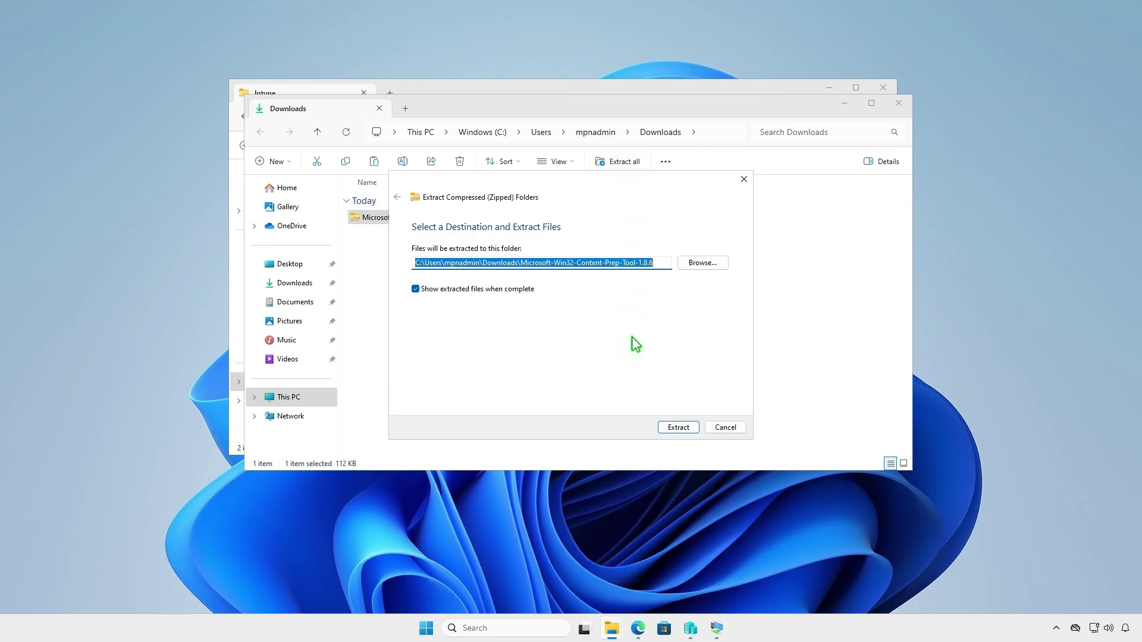
left_click(675, 427)
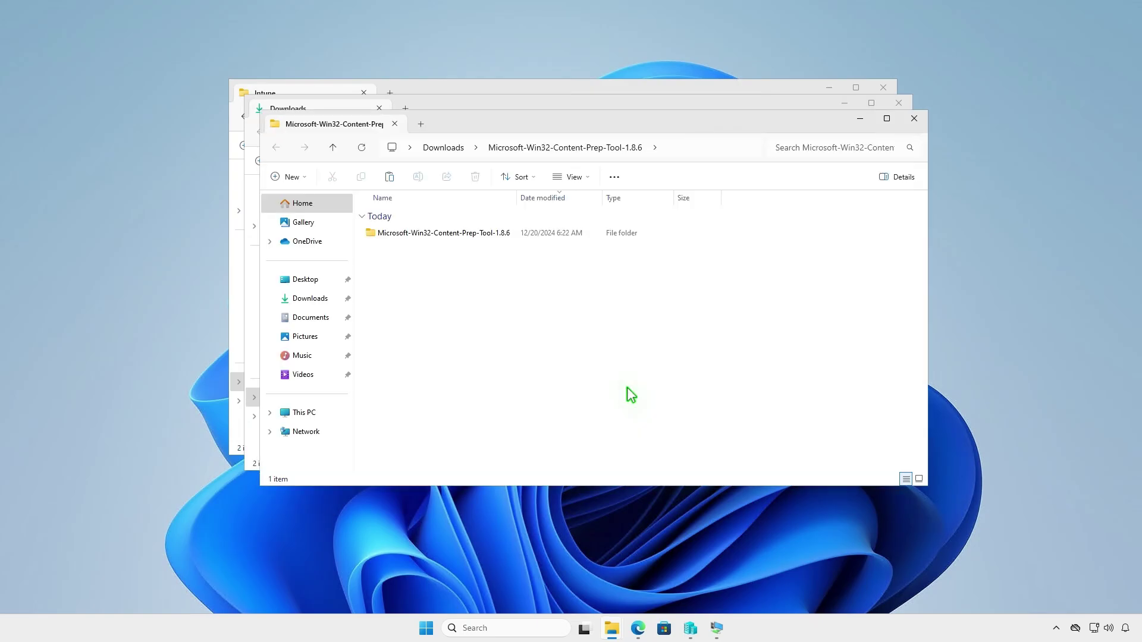
Step: Copy IntuneWinAppUtil from the extracted Microsoft-Win32-Content-Prep-Tool-1.8.6 folder into D:\Intune, closing the two download windows
double_click(509, 234)
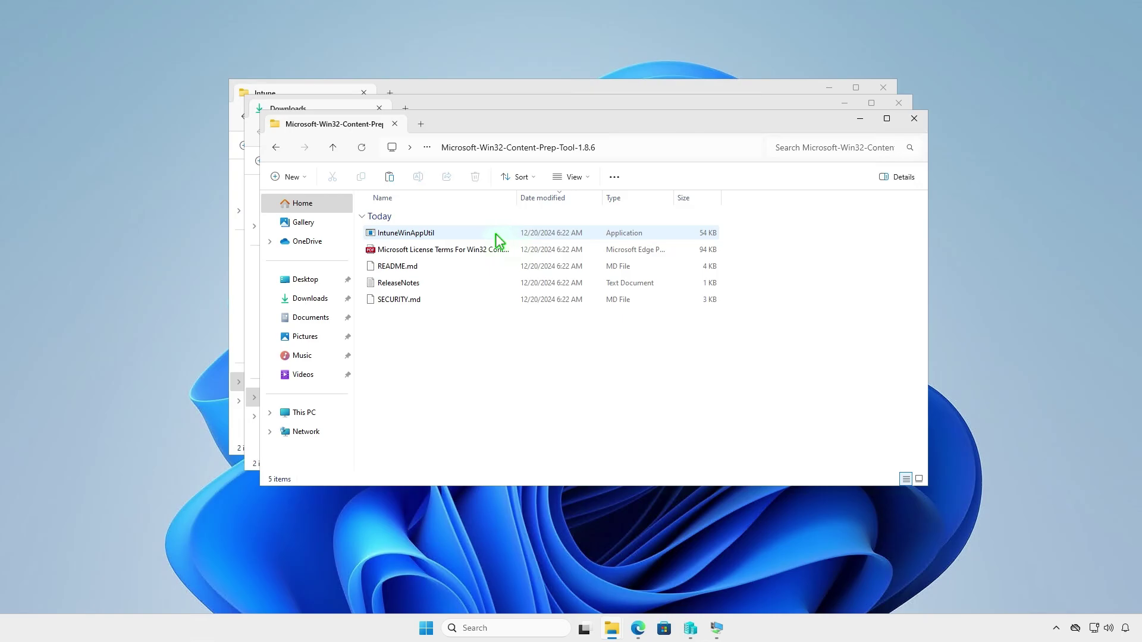
left_click(455, 231)
right_click(455, 233)
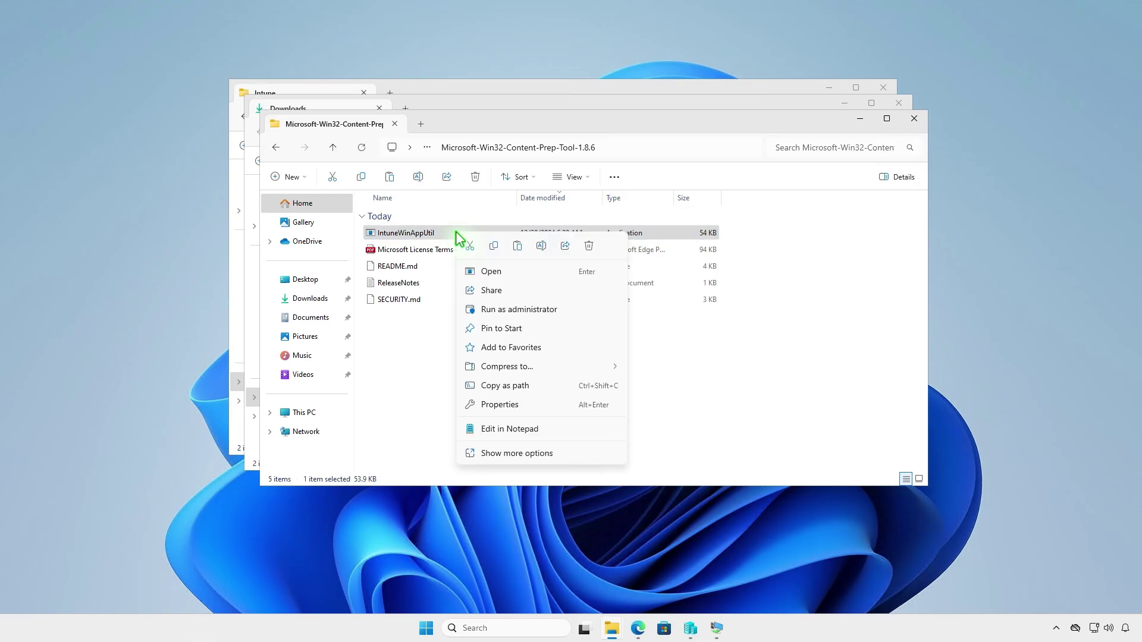
left_click(493, 247)
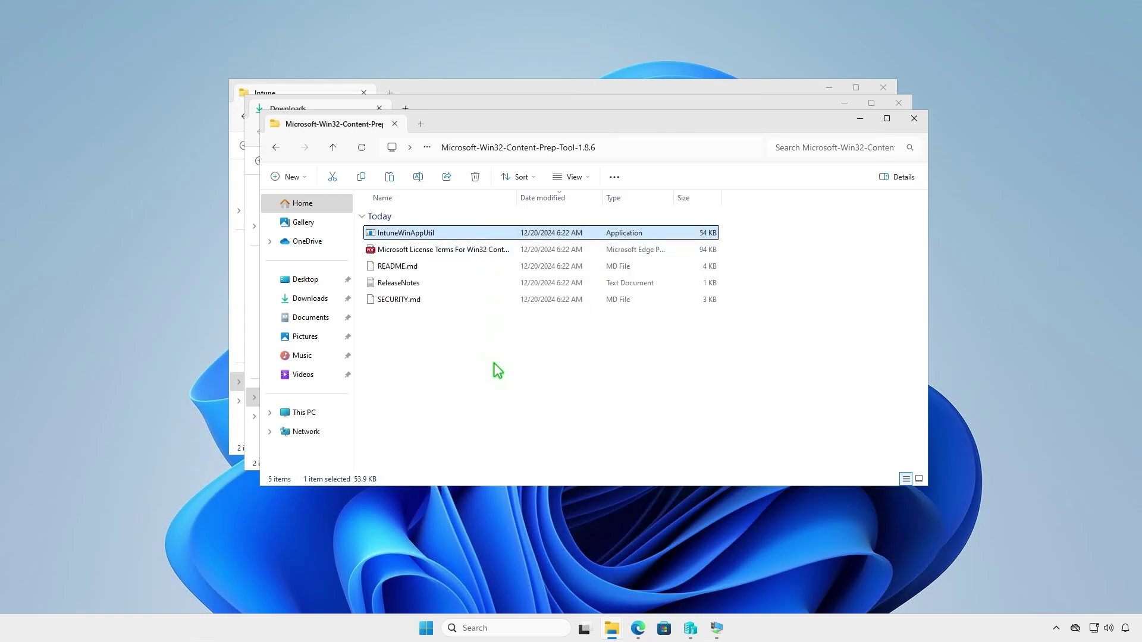
left_click(914, 119)
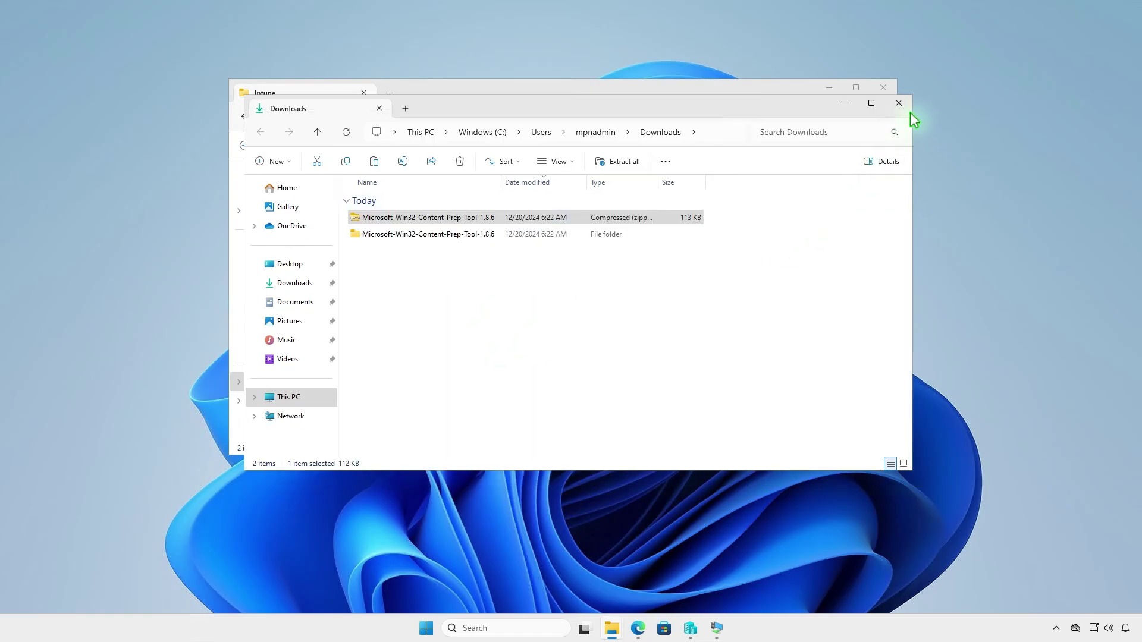
left_click(898, 103)
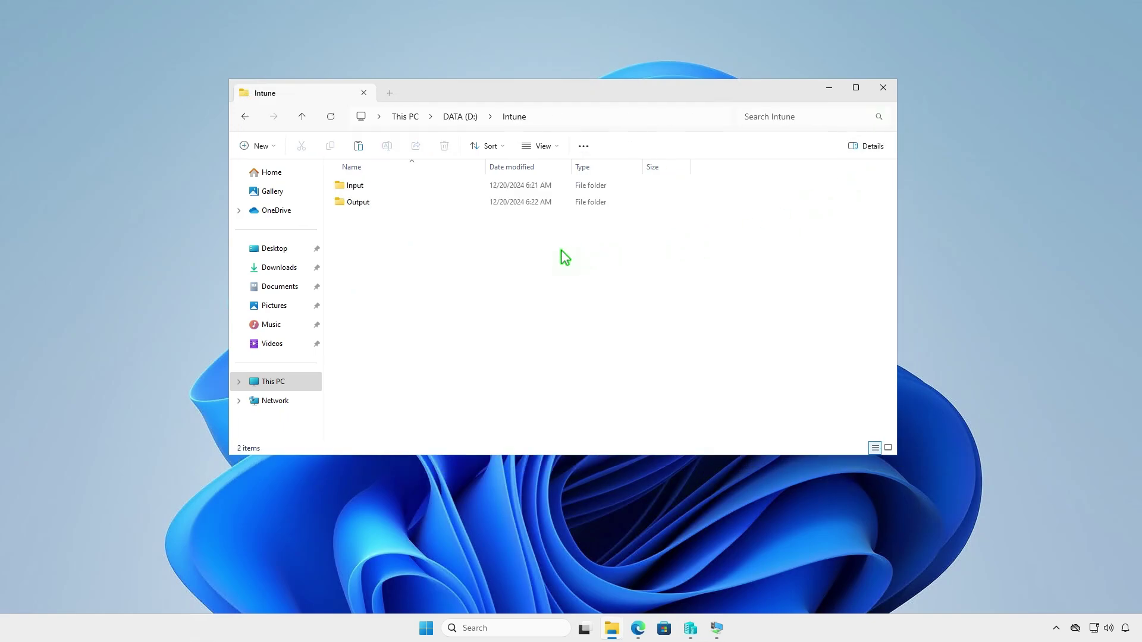
right_click(409, 255)
left_click(423, 271)
left_click(495, 315)
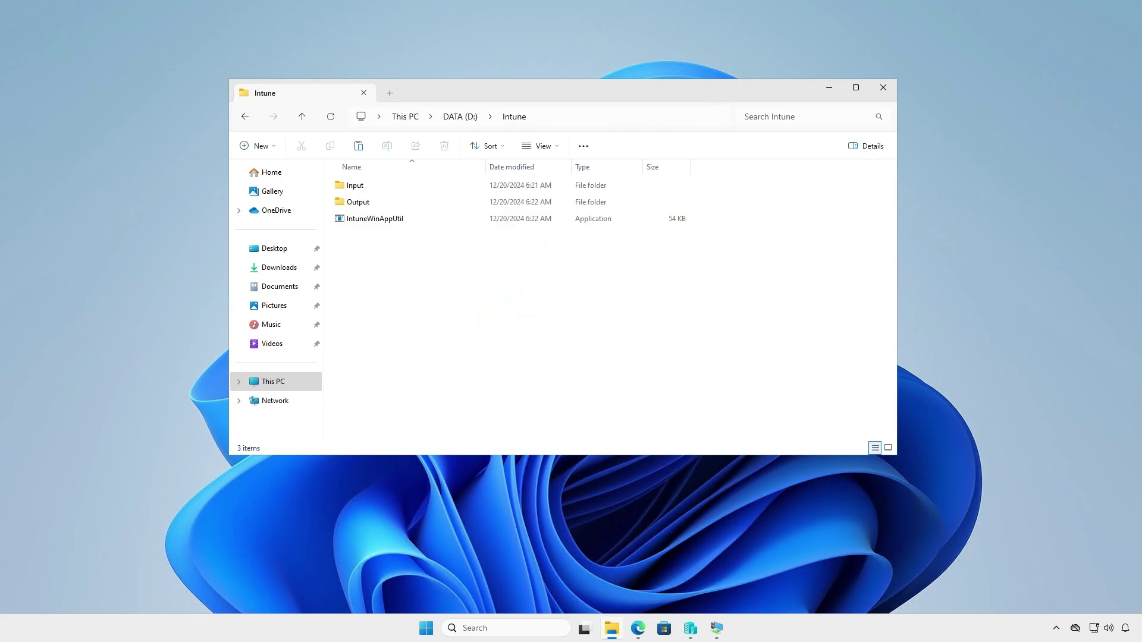
Step: Rename the ScreenToGif.2.41.2.Setup.x64.msi installer in Downloads to setup.msi
key("super+d")
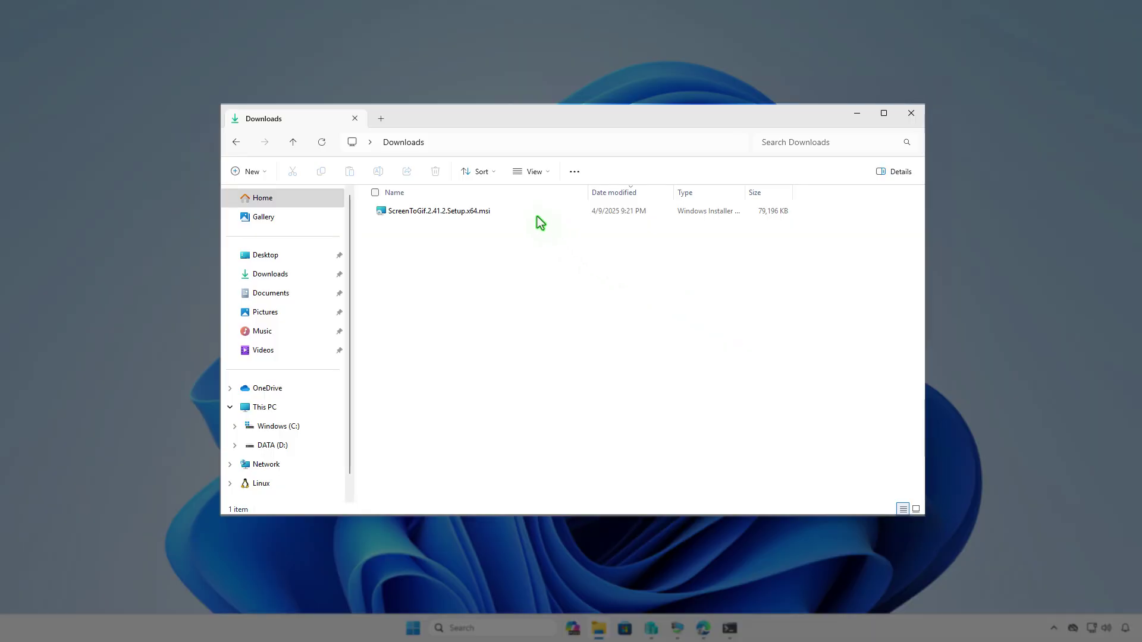
left_click(535, 214)
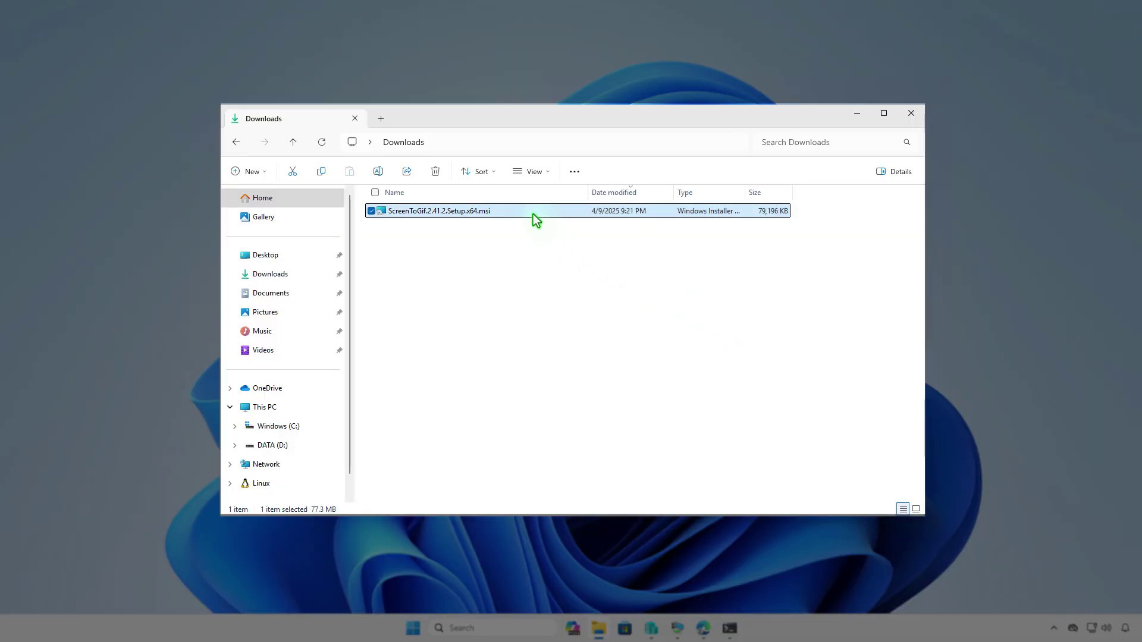
key("F2")
type("se")
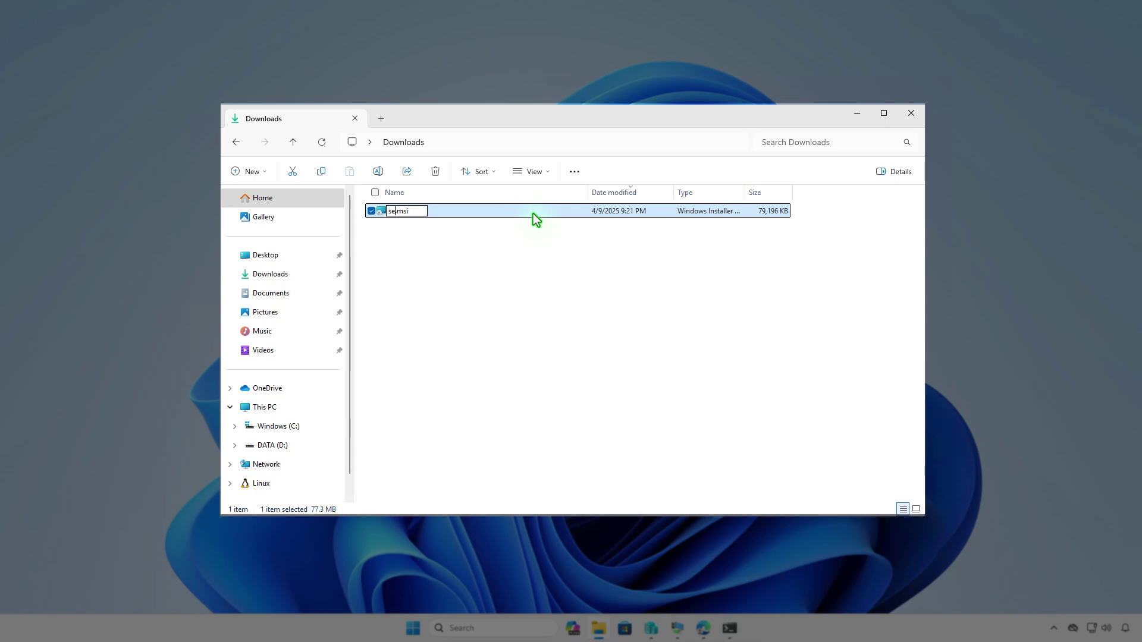
type("tup")
key("Return")
Step: Copy setup.msi from Downloads into D:\Intune\Input, and minimize the File Explorer window after returning it to the Intune folder
right_click(533, 213)
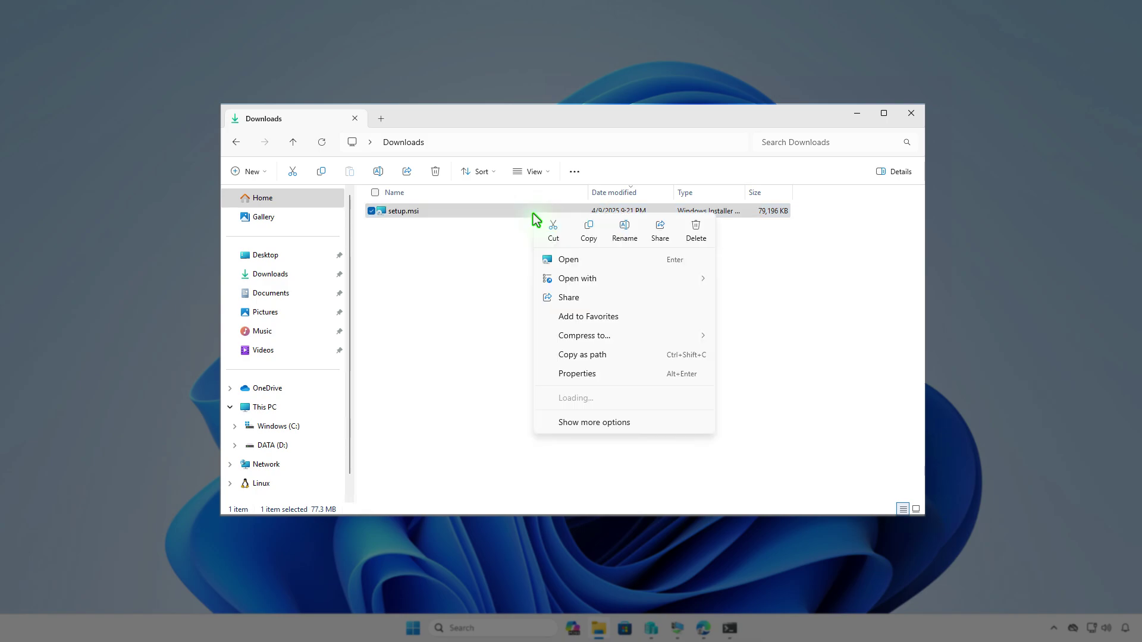
left_click(585, 239)
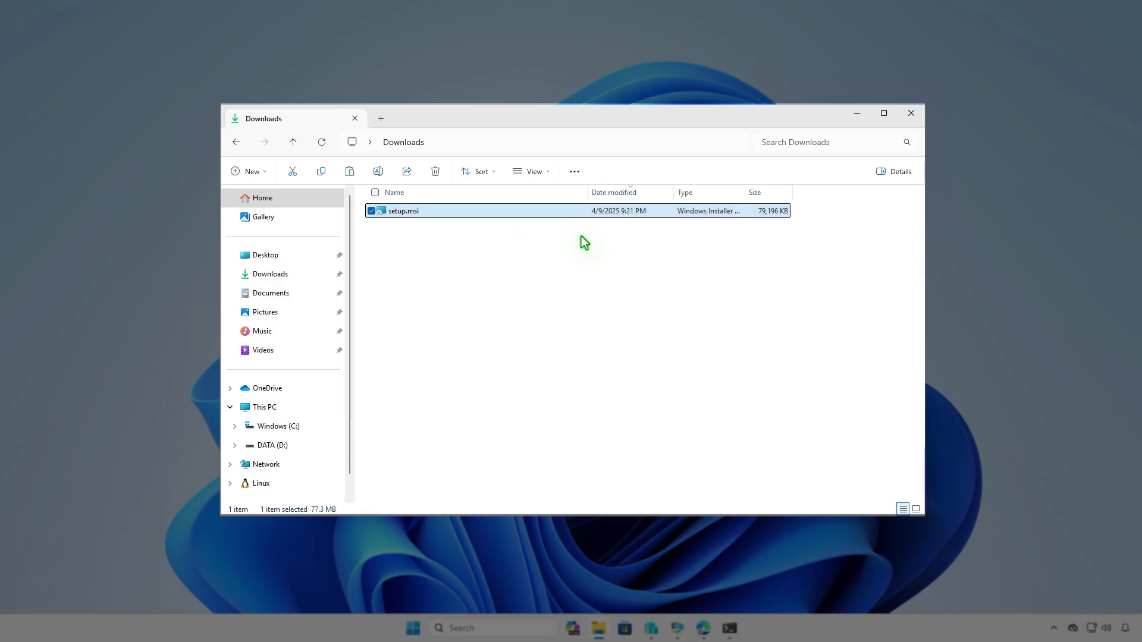
left_click(317, 402)
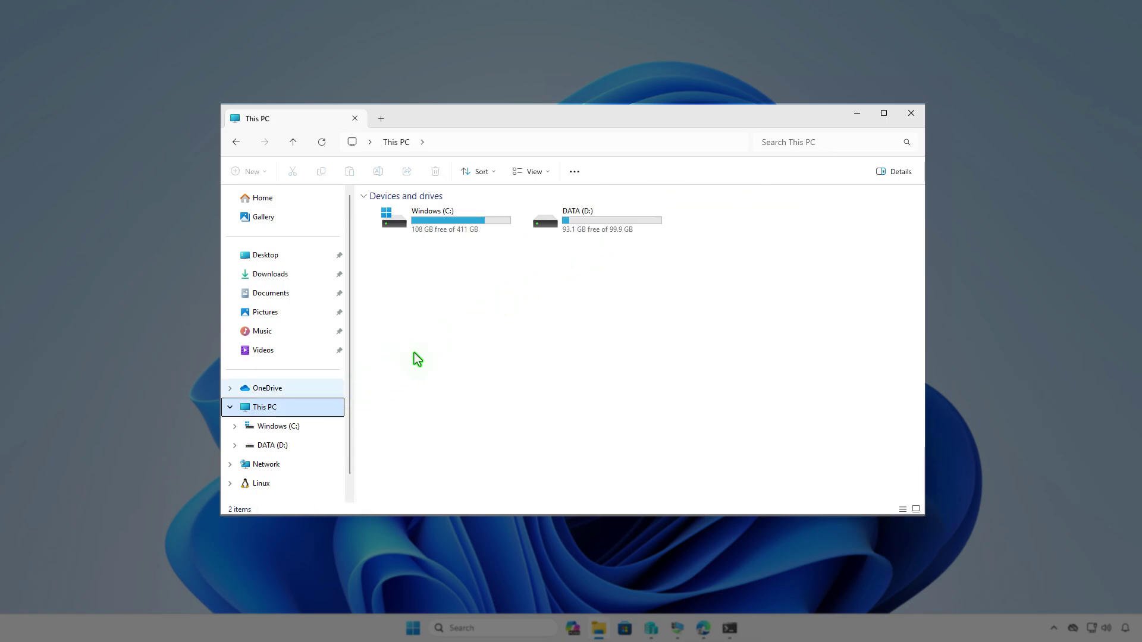
double_click(594, 233)
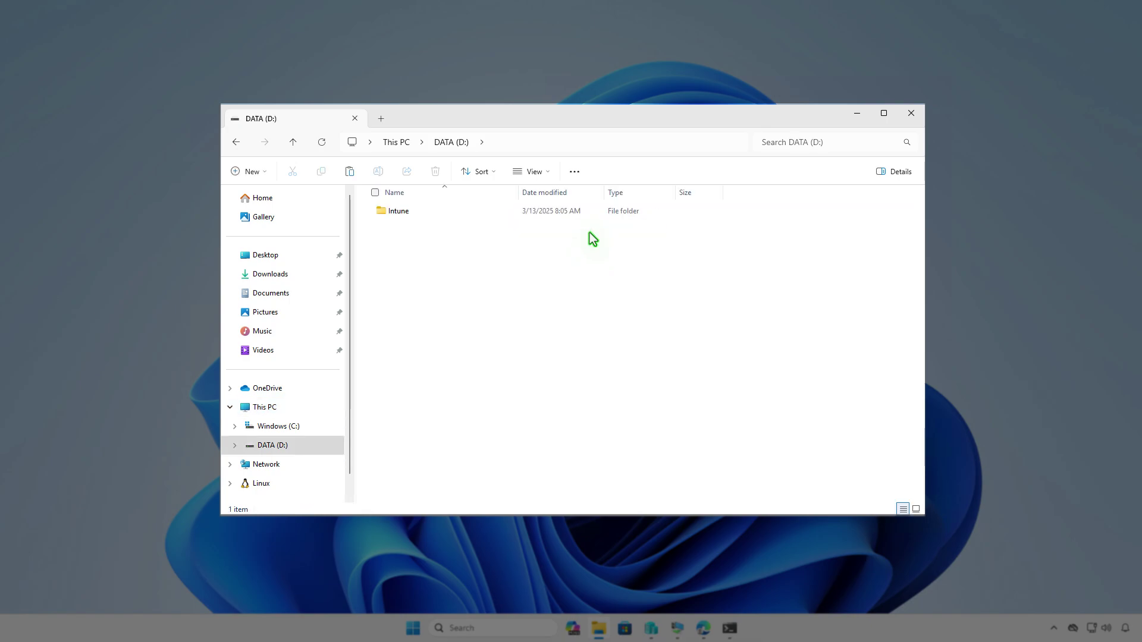
double_click(488, 211)
double_click(485, 211)
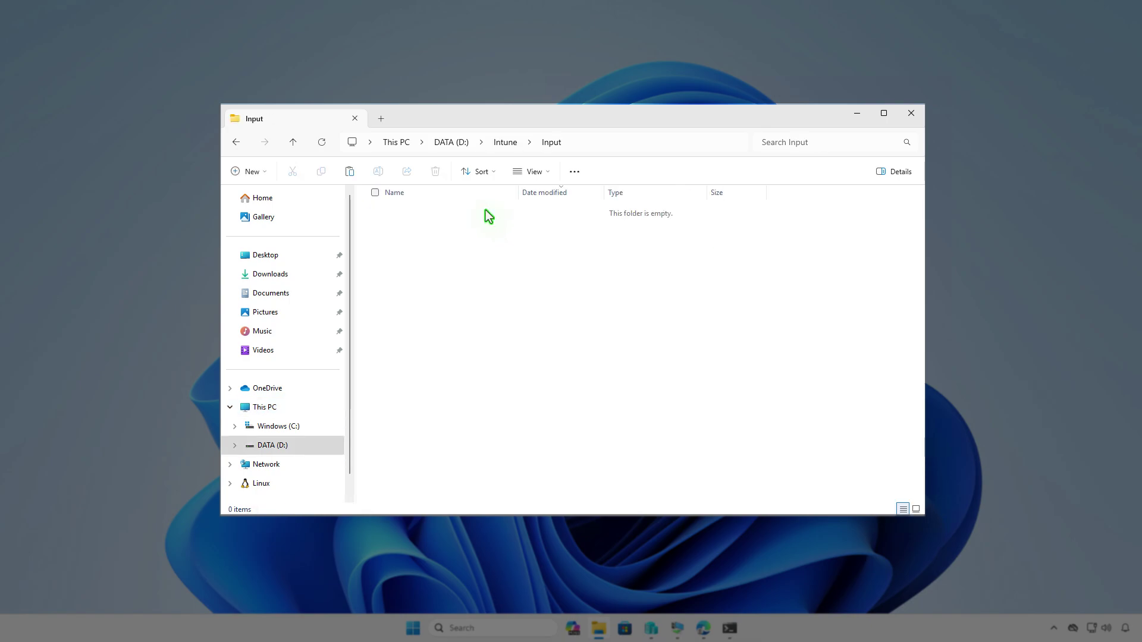
right_click(491, 241)
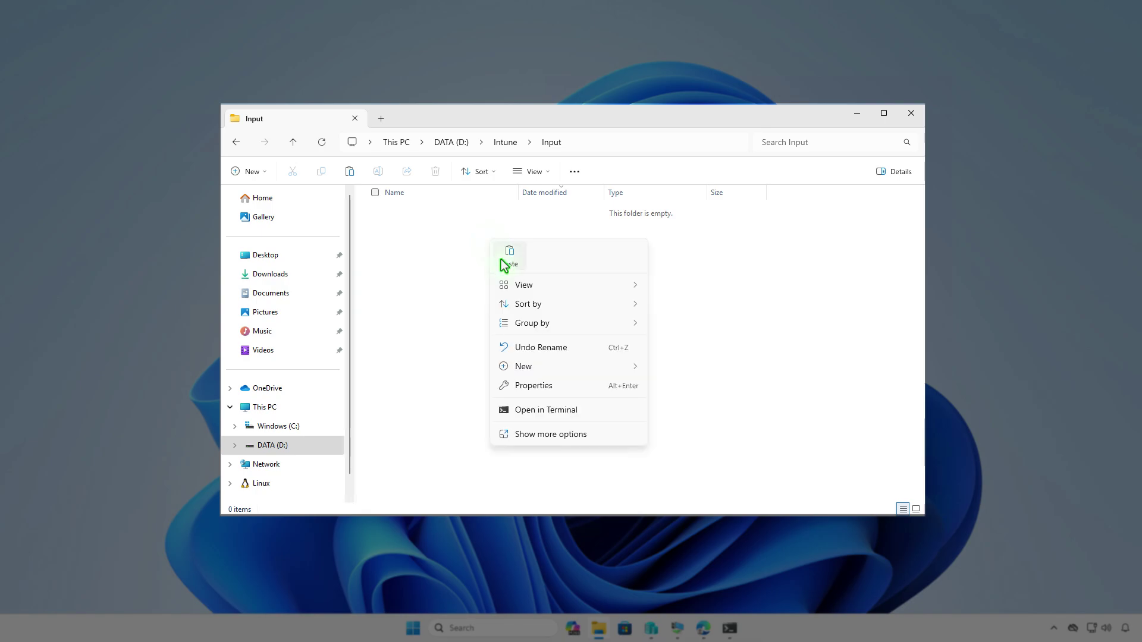
left_click(503, 254)
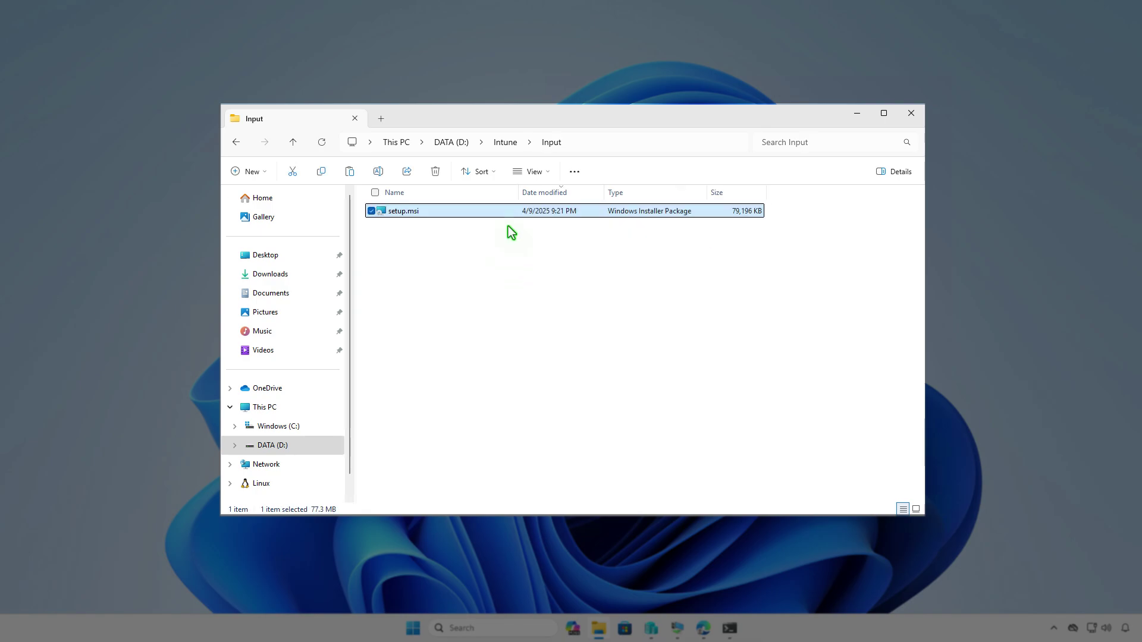
left_click(505, 143)
left_click(525, 305)
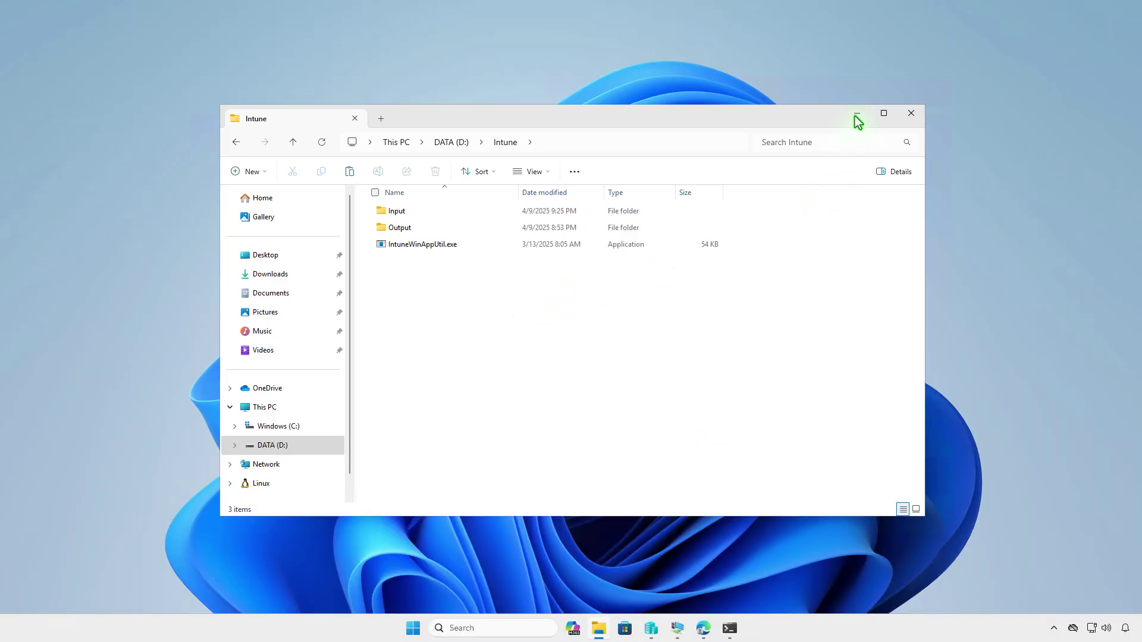
left_click(856, 114)
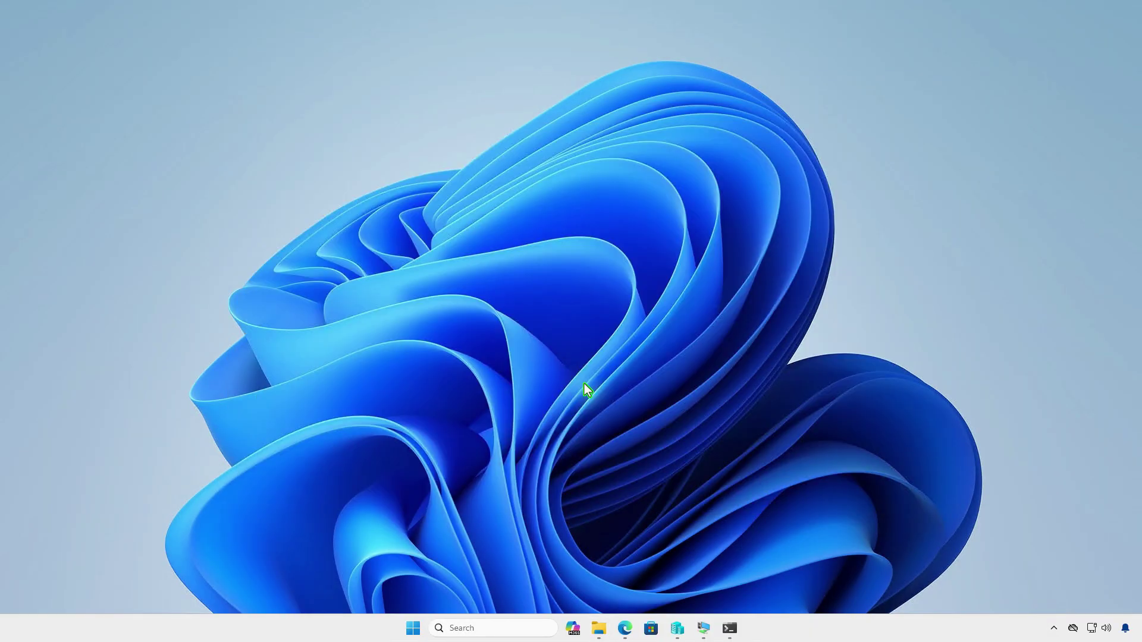
Step: Open Terminal as administrator and change the working directory to D:\Intune
right_click(416, 628)
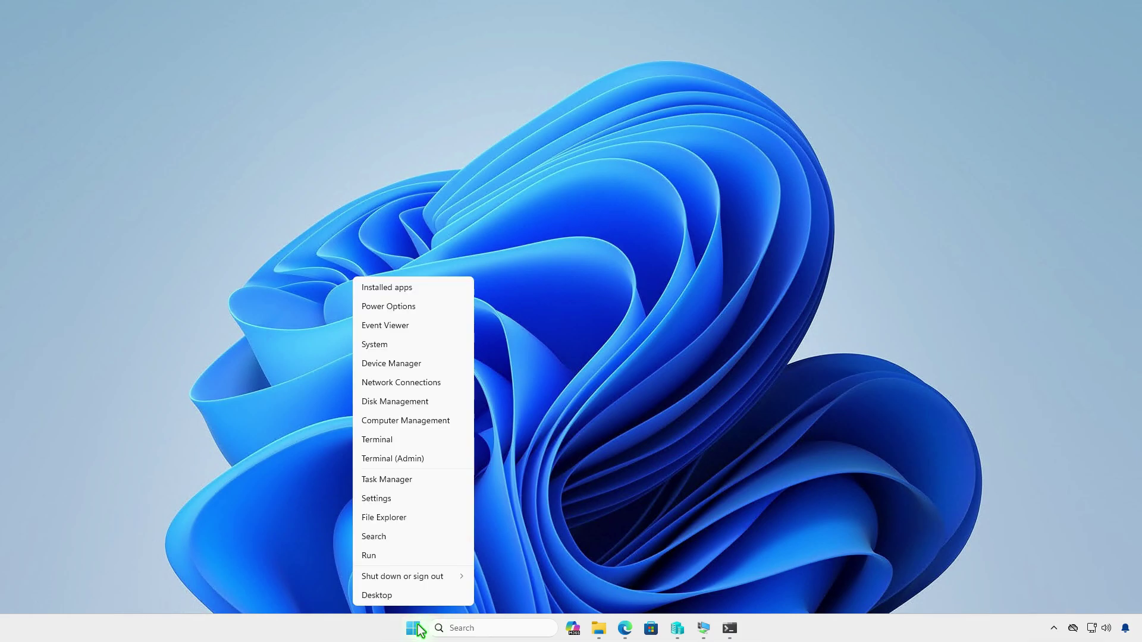
left_click(442, 463)
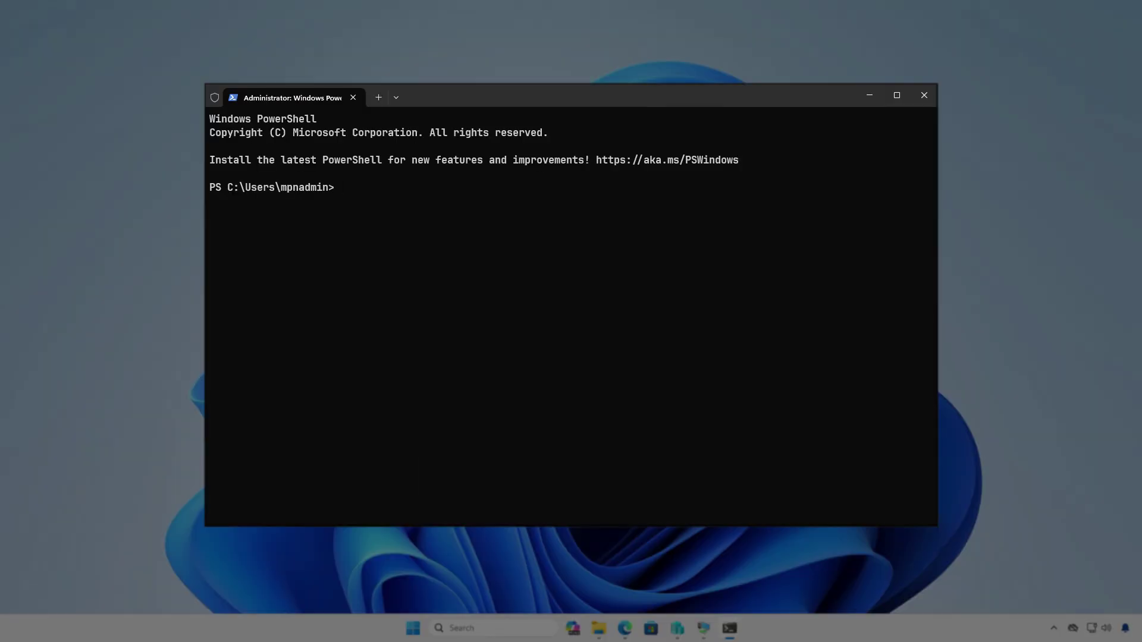
type("cd D:")
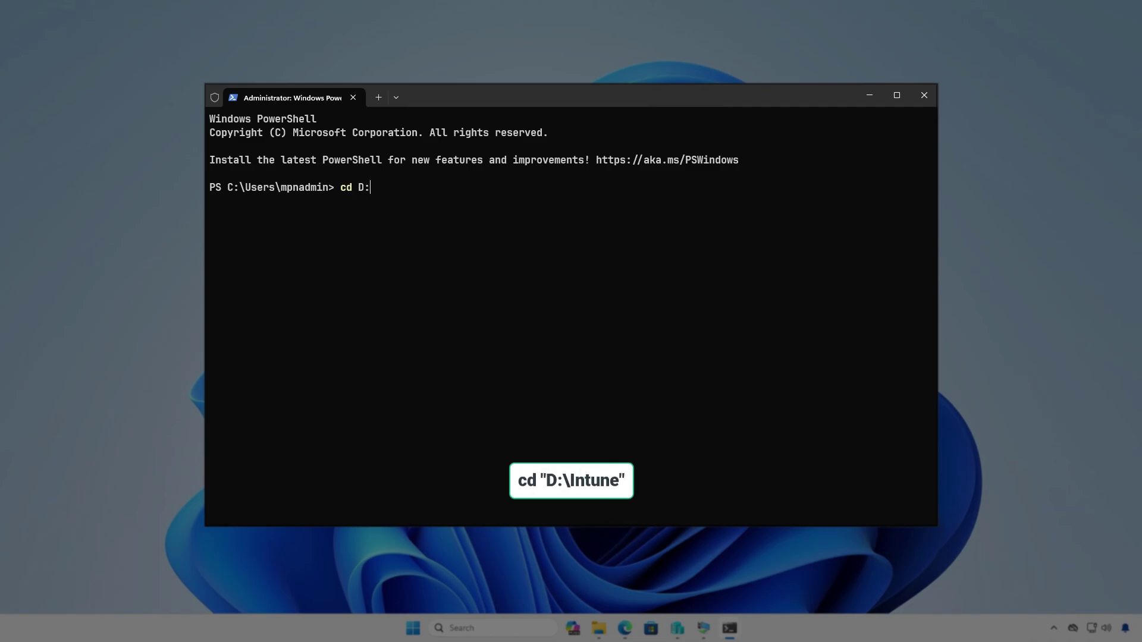
type("\\In")
key("Tab")
key("Return")
key("Return")
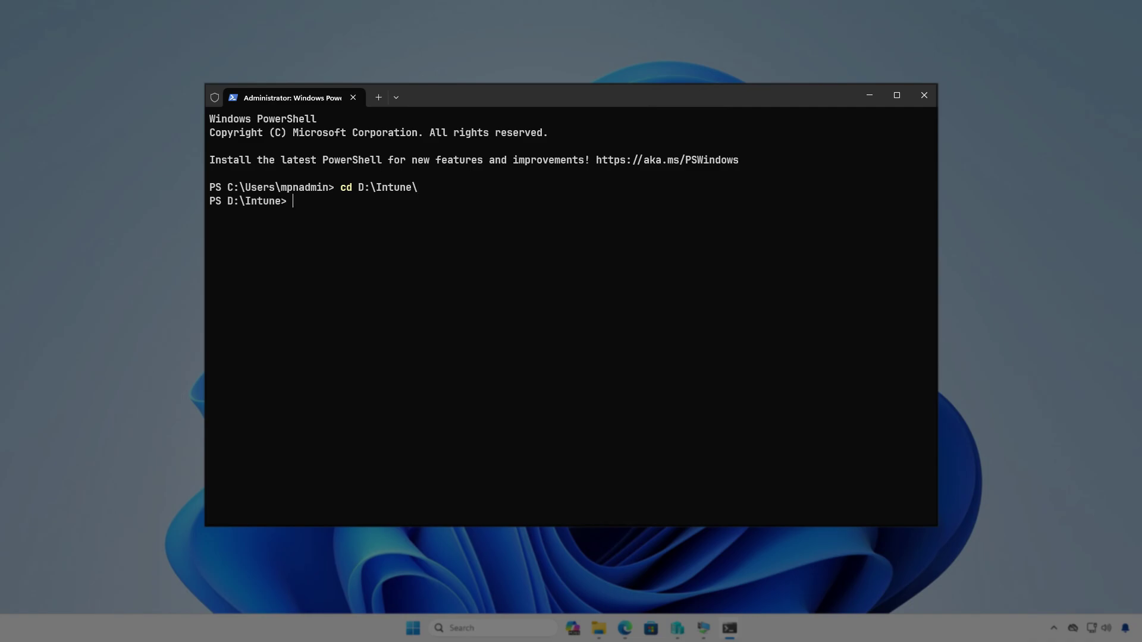
Step: Run .\IntuneWinAppUtil.exe and specify "D:\Intune\Input" as the source folder
type(".\\In")
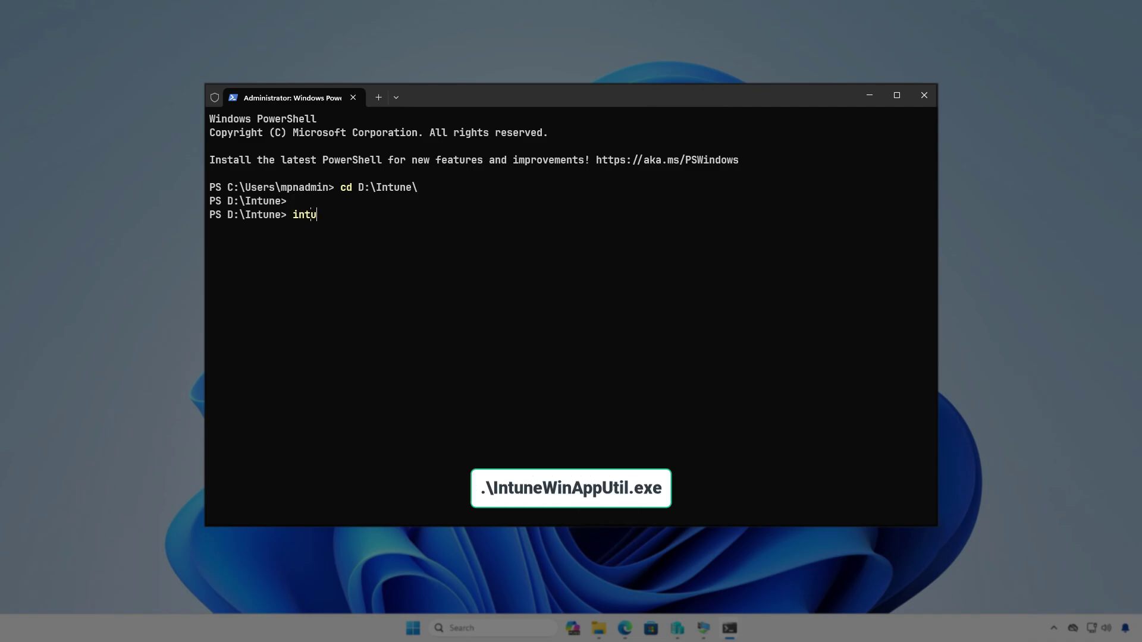
key("Tab")
key("Return")
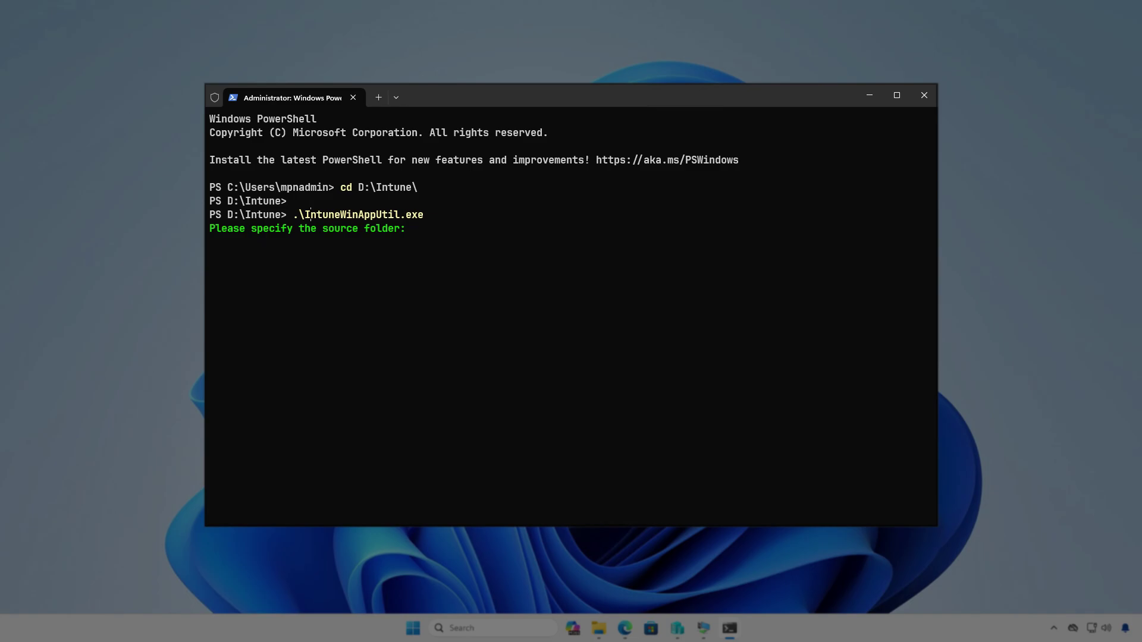
type("\"D")
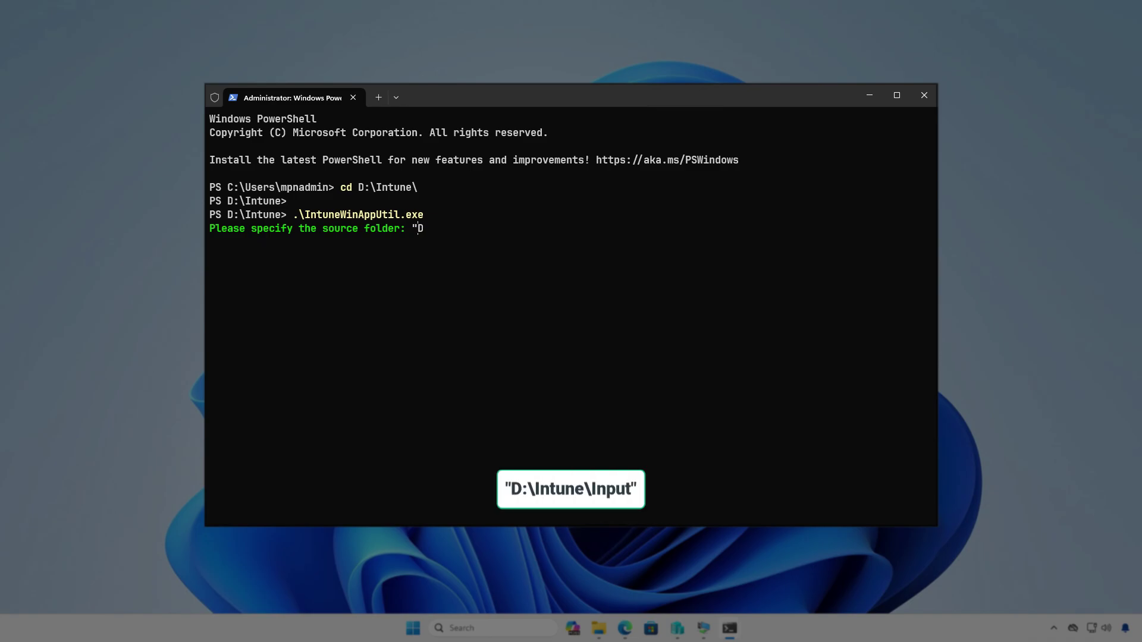
type(":\\Intune\\Input\"")
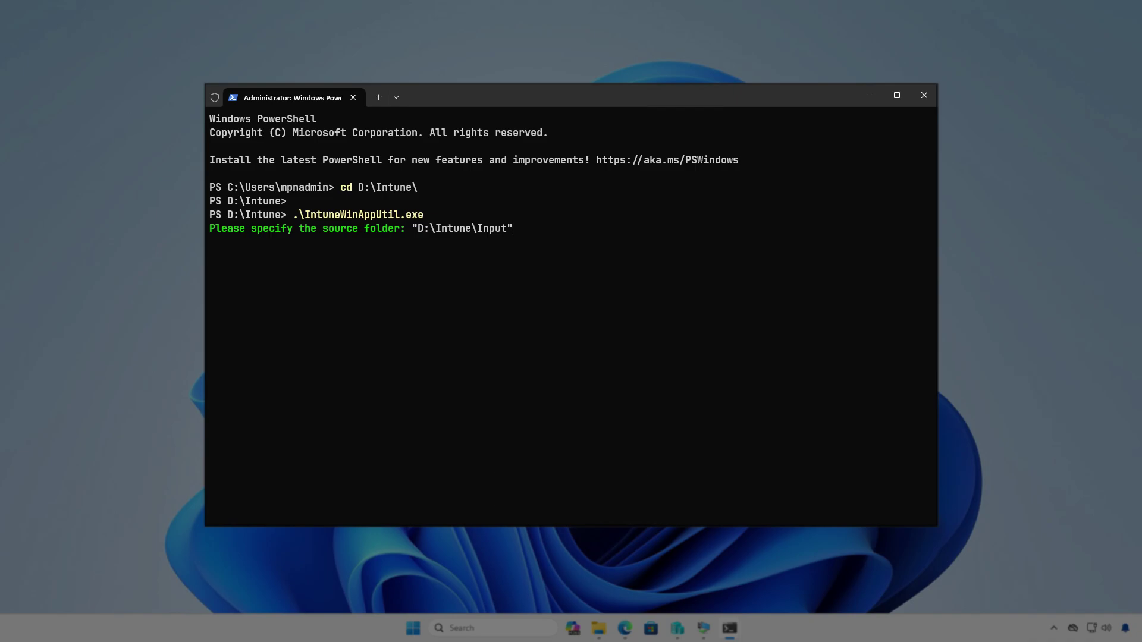
key("Return")
Step: Specify "D:\Intune\Input\setup.msi" as the setup file for the package
key("Up")
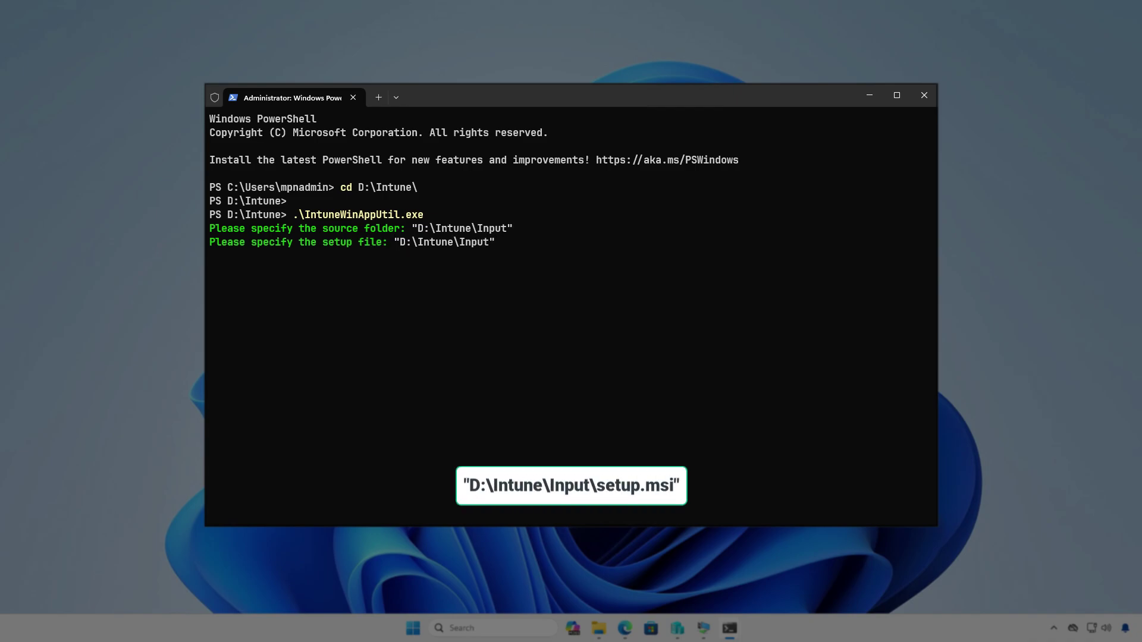
key("BackSpace")
type("\\setup.msi\"")
key("Return")
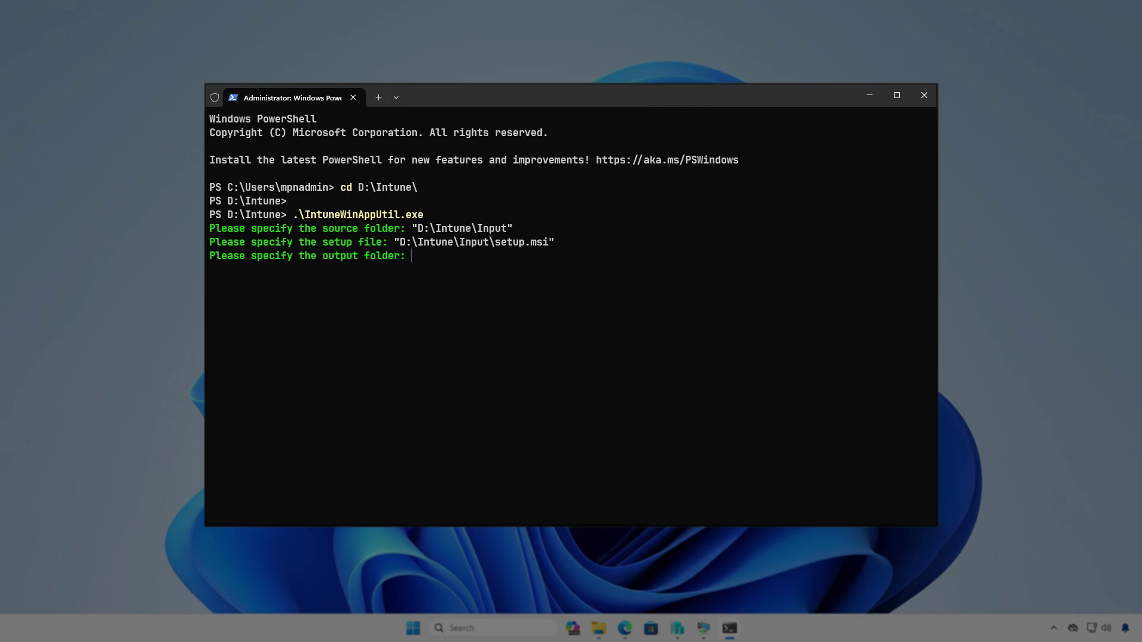
Step: Specify "D:\Intune\Output" as the output folder and generate the package without a catalog folder
type("\"D:\\I")
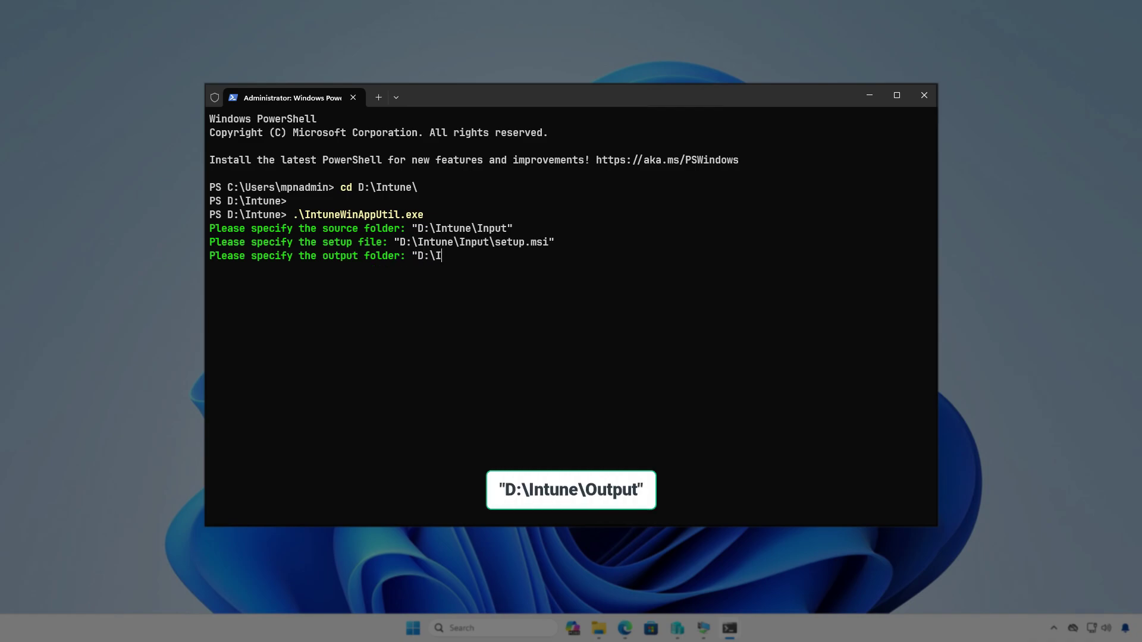
type("ntune\\Output")
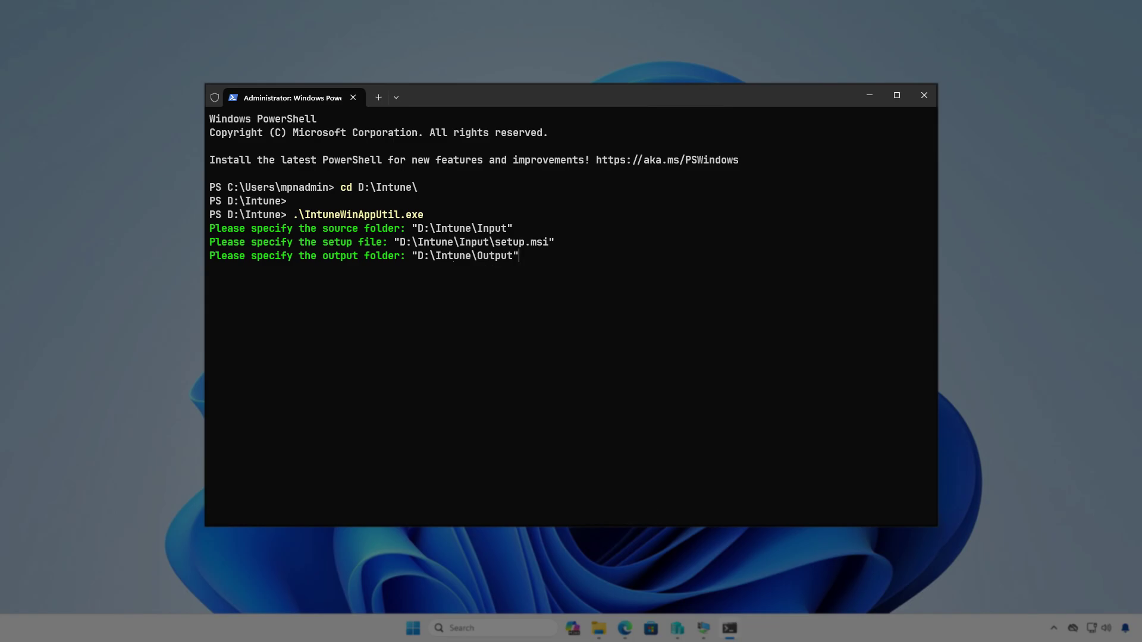
key("Return")
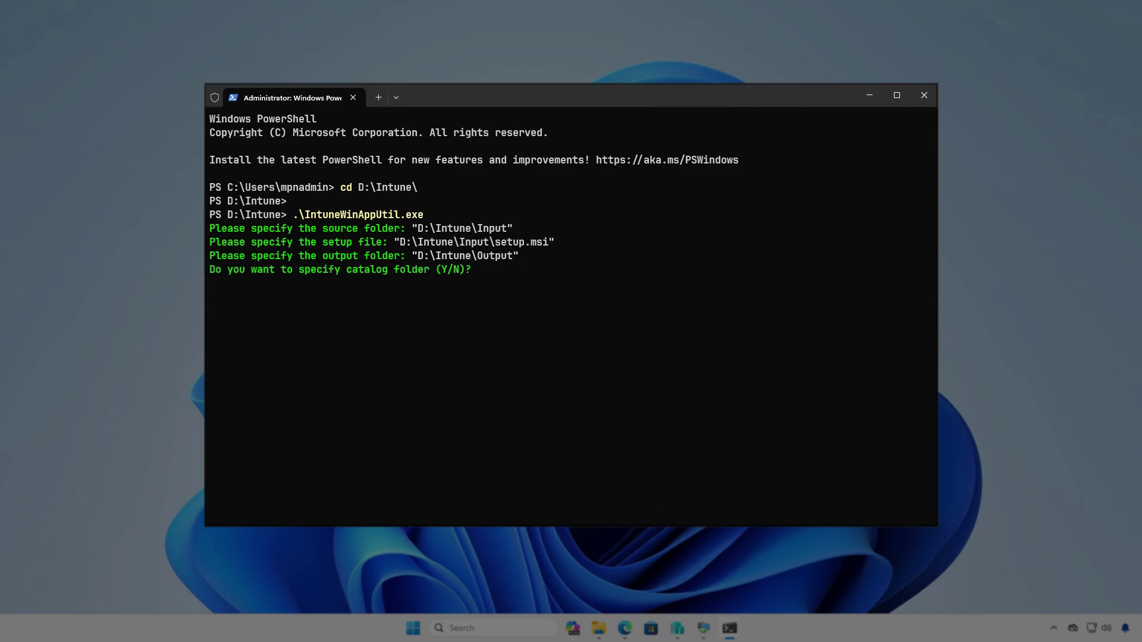
key("n")
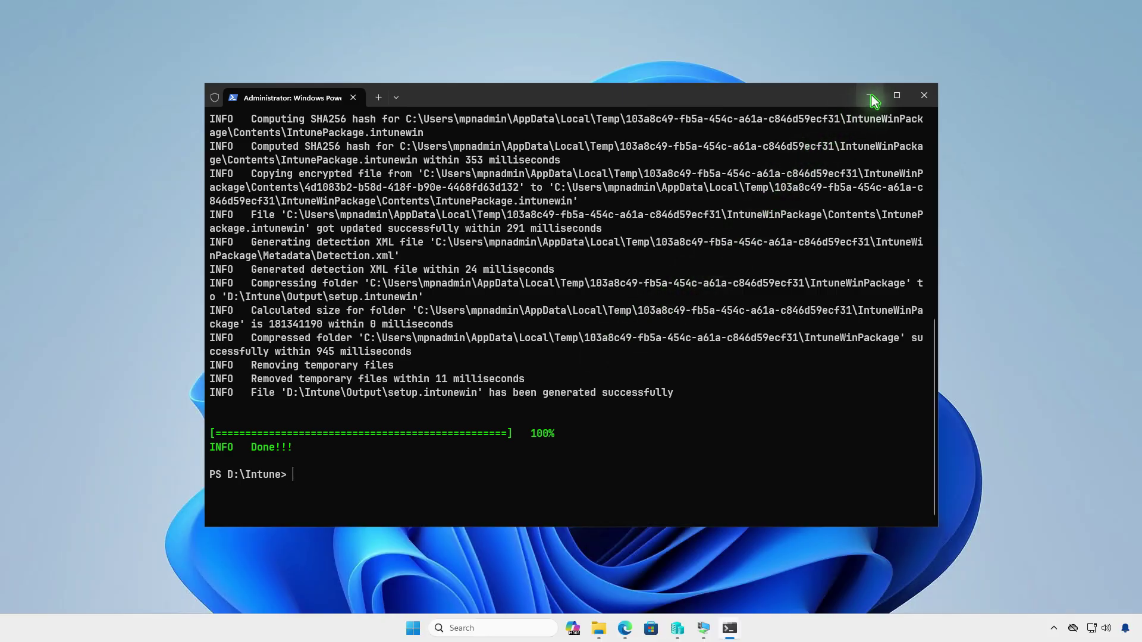
Step: Minimize the terminal and check the D:\Intune\Output folder in File Explorer for the generated package, minimizing that window too
left_click(869, 95)
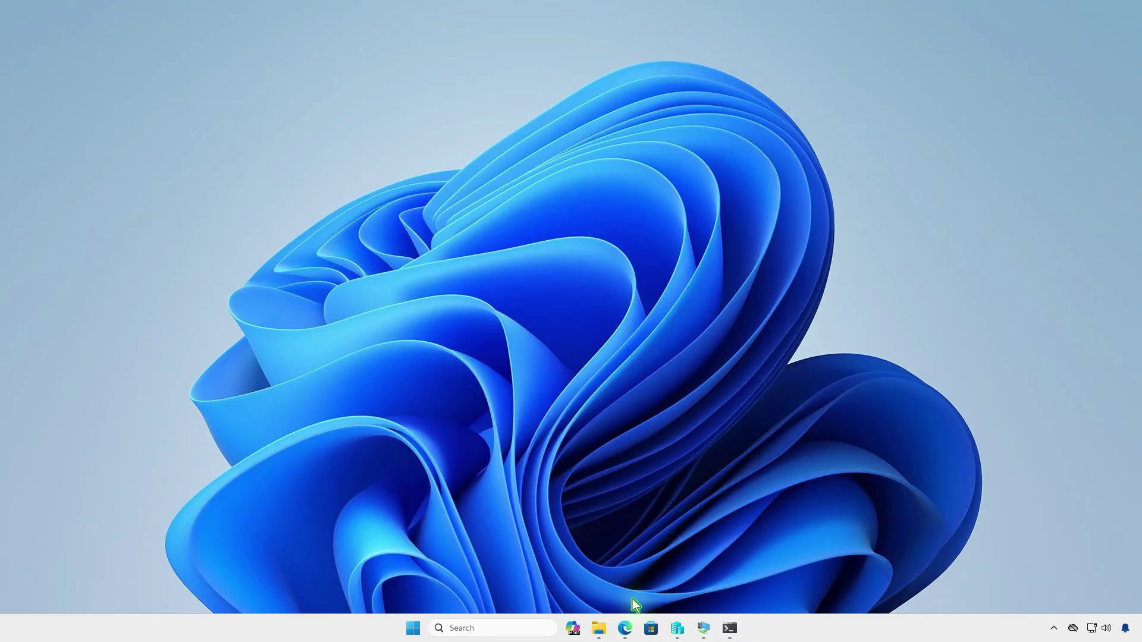
left_click(602, 630)
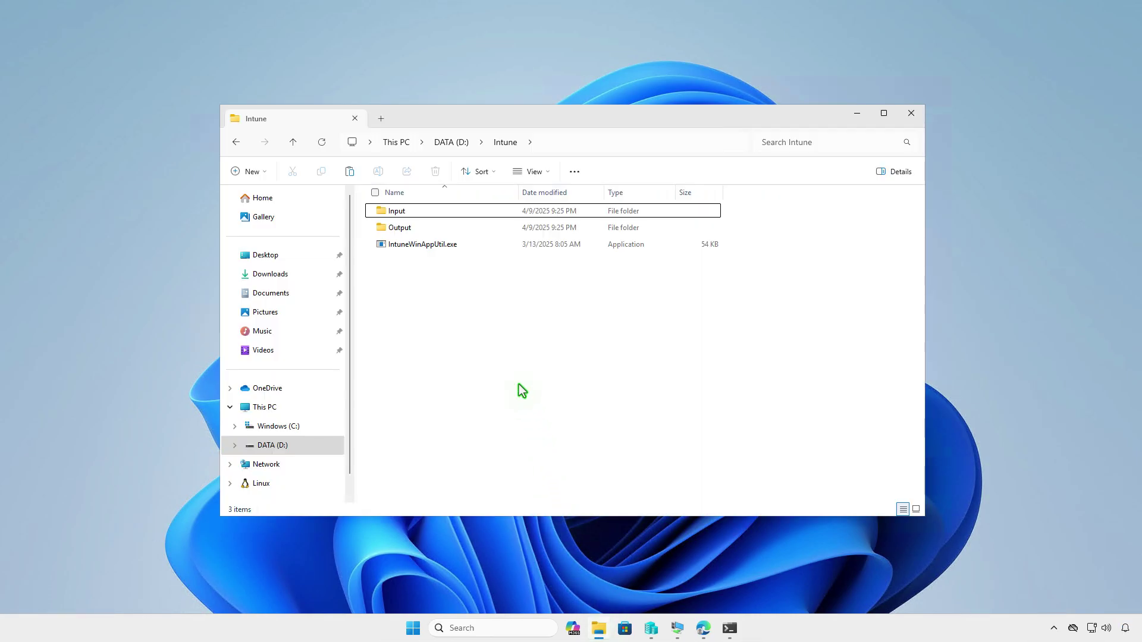
double_click(435, 232)
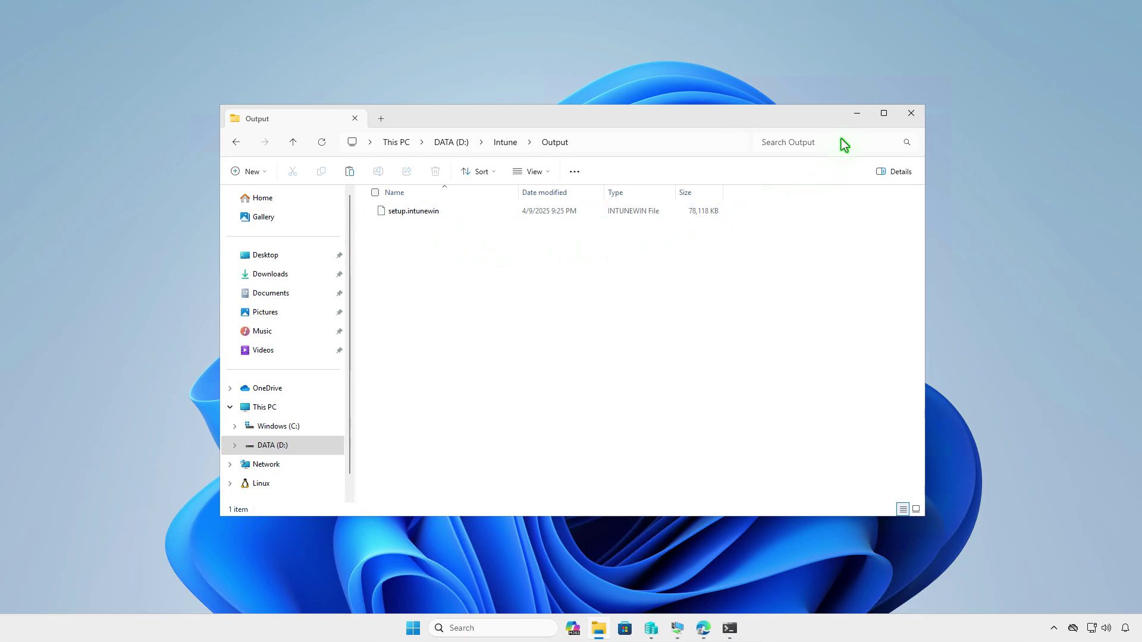
left_click(856, 116)
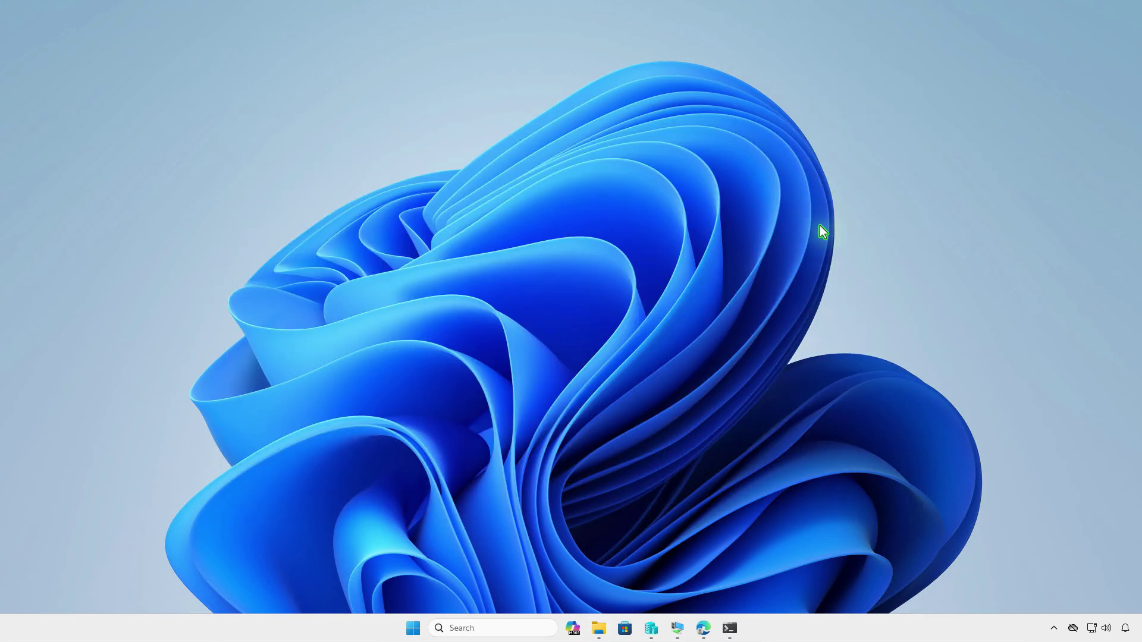
Step: Switch to Edge and open the Windows apps list in the Microsoft Intune admin center
left_click(703, 627)
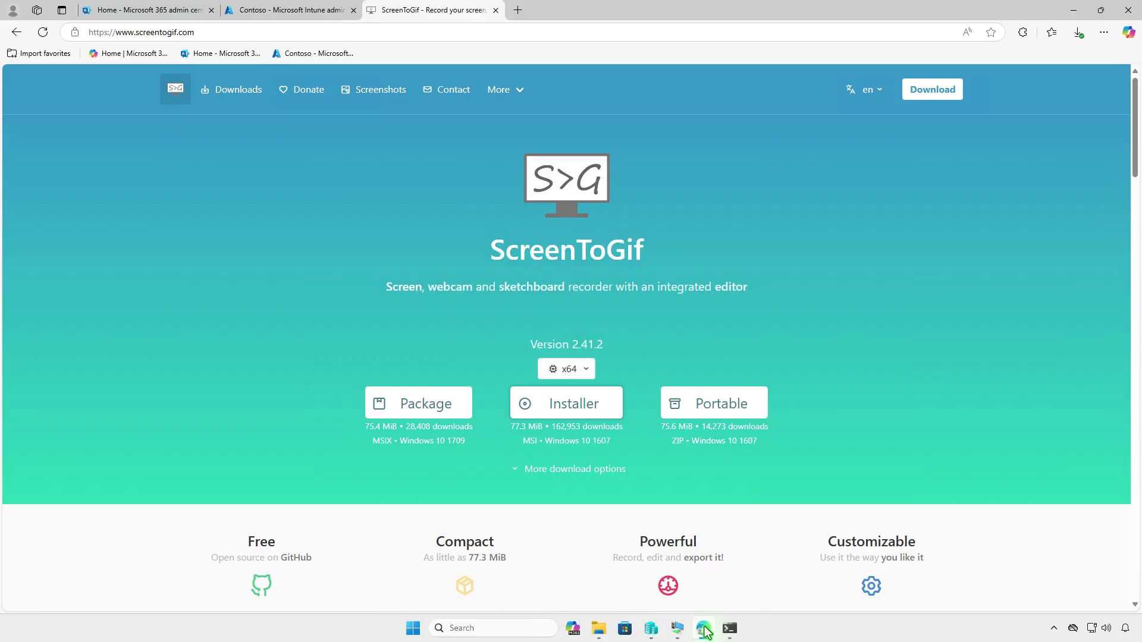
left_click(315, 17)
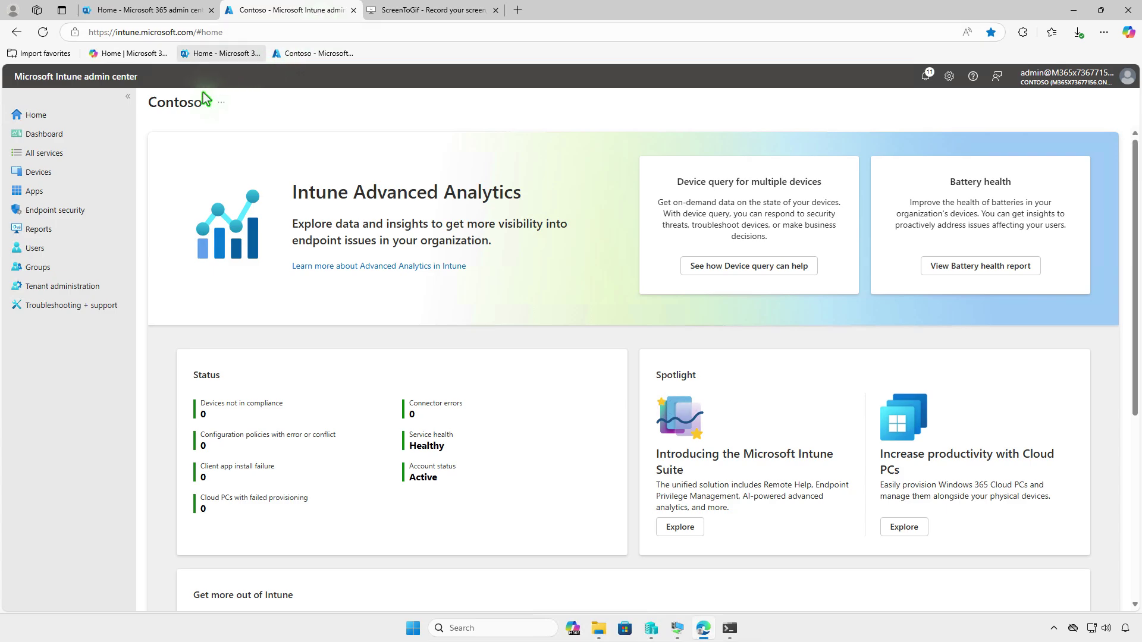
left_click(68, 187)
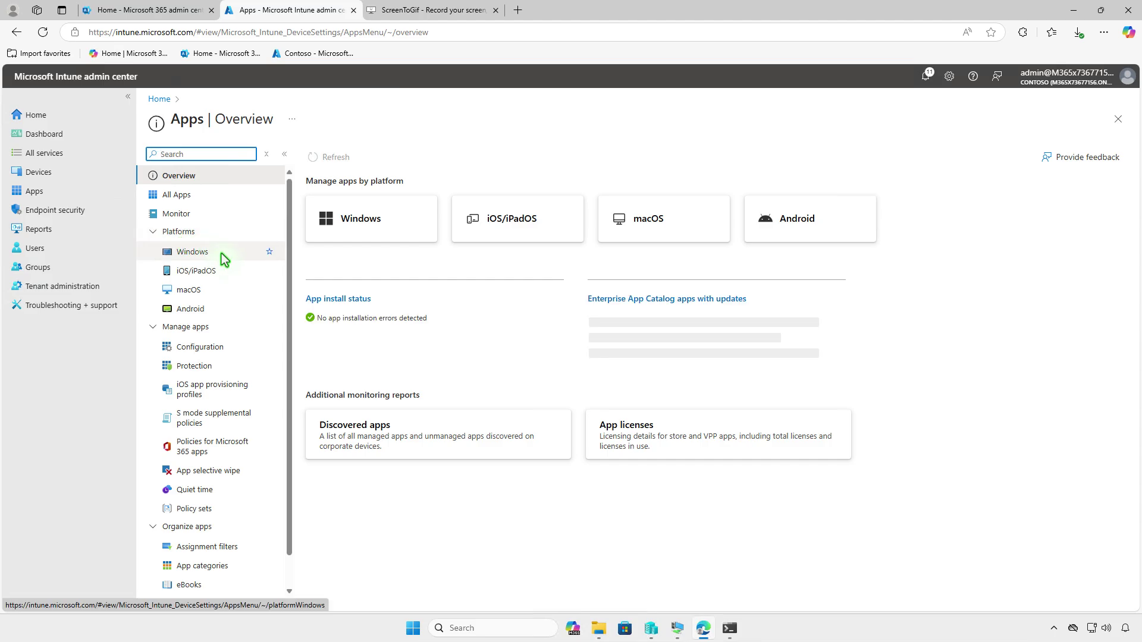
left_click(221, 254)
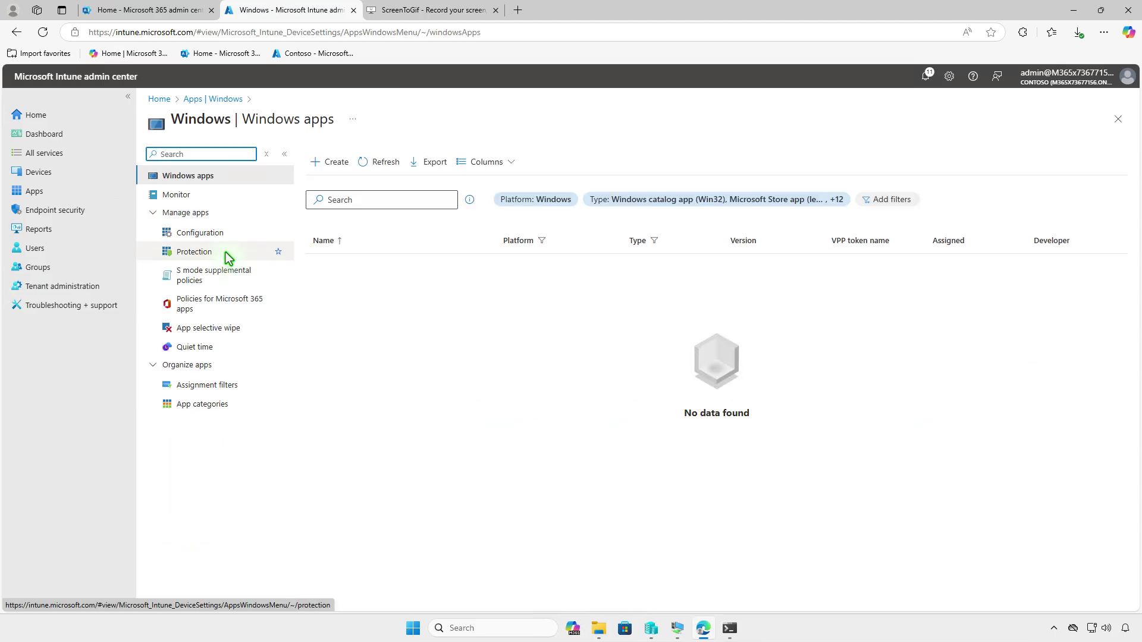
Step: Start creating a new app with the app type Windows app (Win32)
left_click(334, 165)
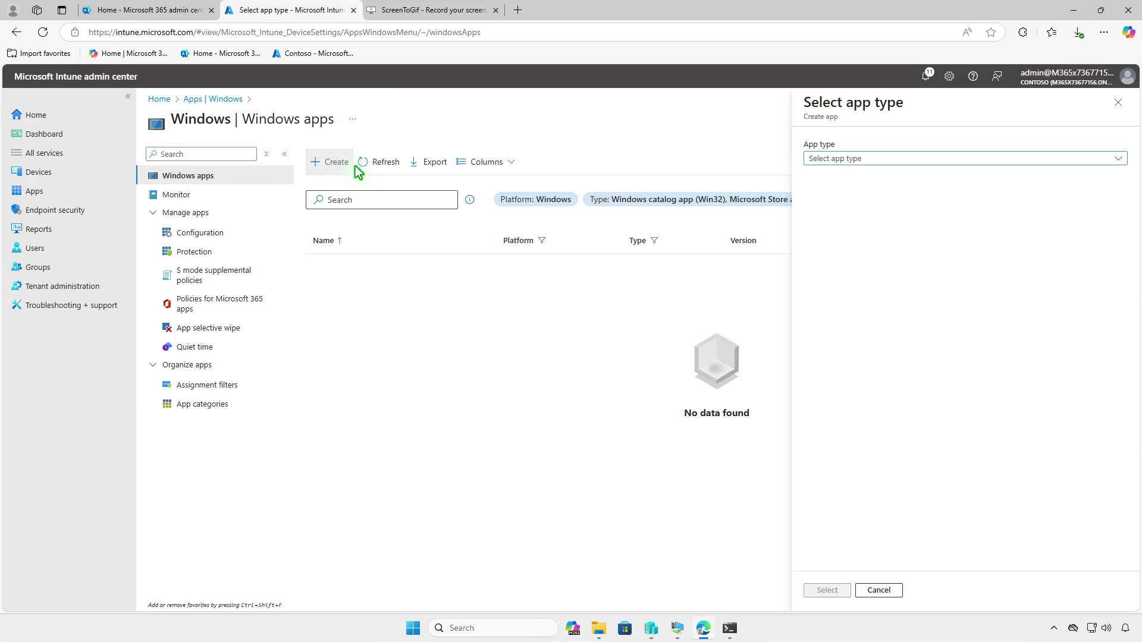
left_click(904, 158)
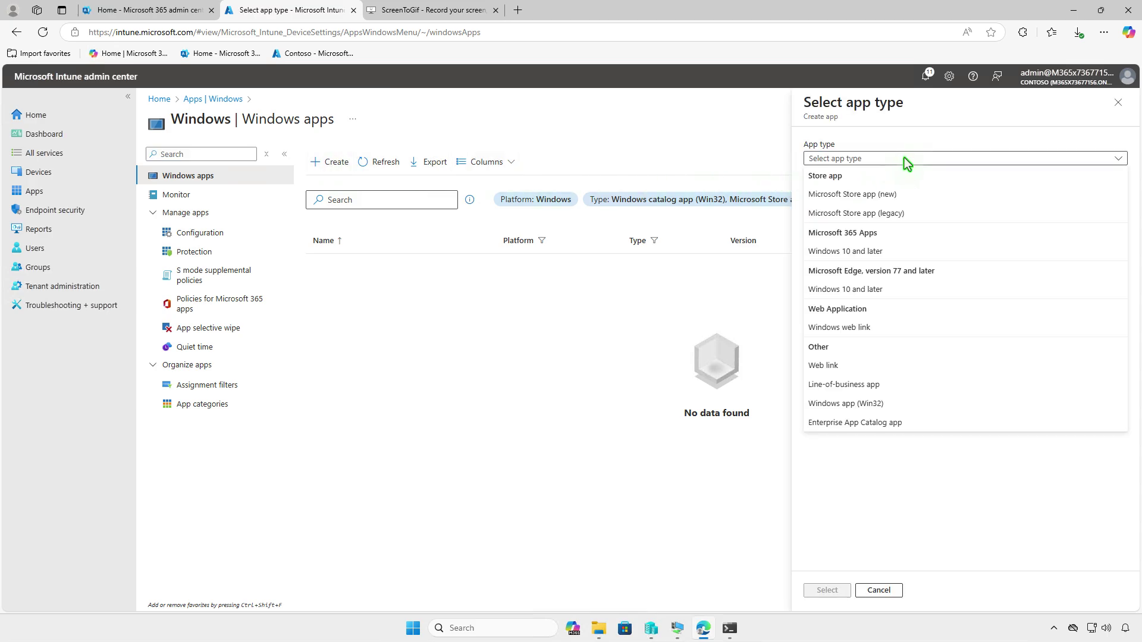
left_click(913, 402)
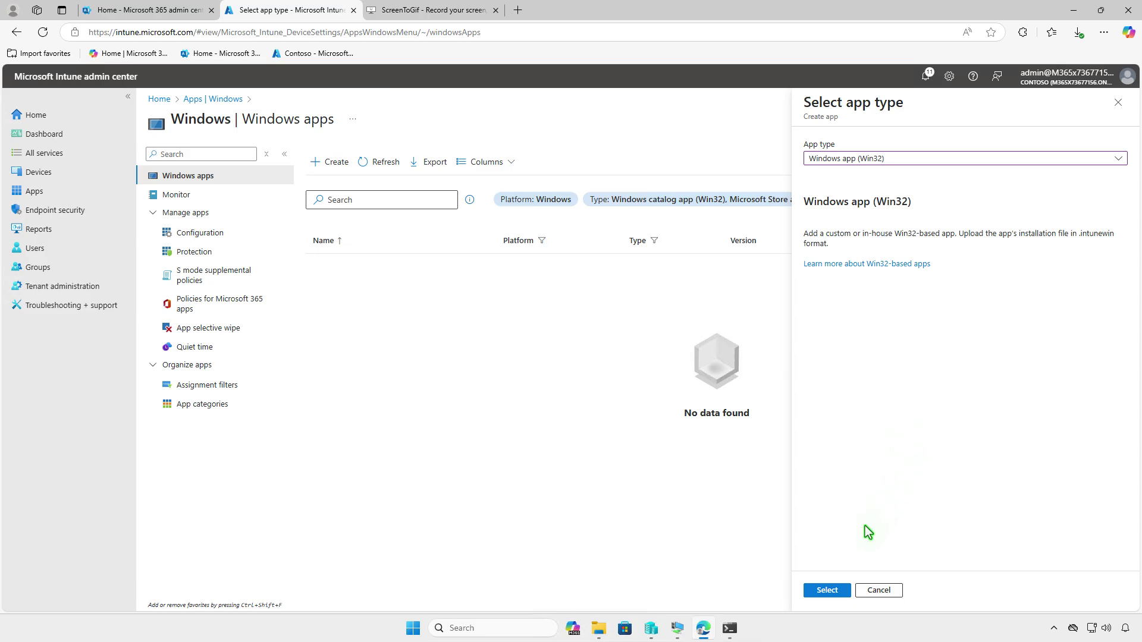
left_click(836, 590)
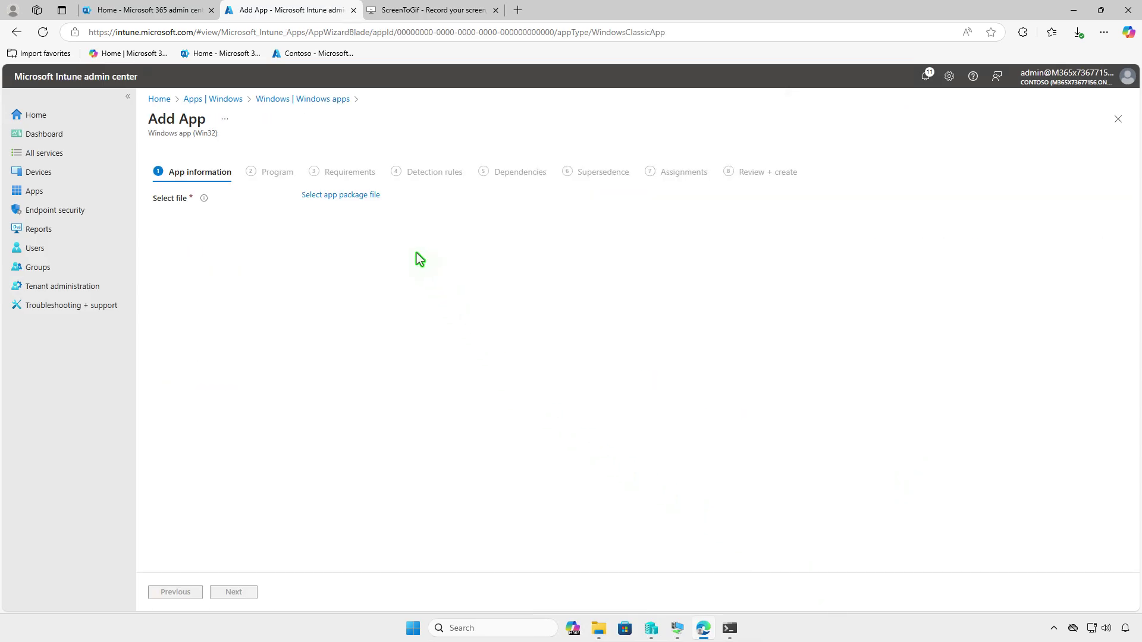
Step: Choose setup.intunewin from the D:\Intune\Output folder as the app package file and accept it
left_click(371, 196)
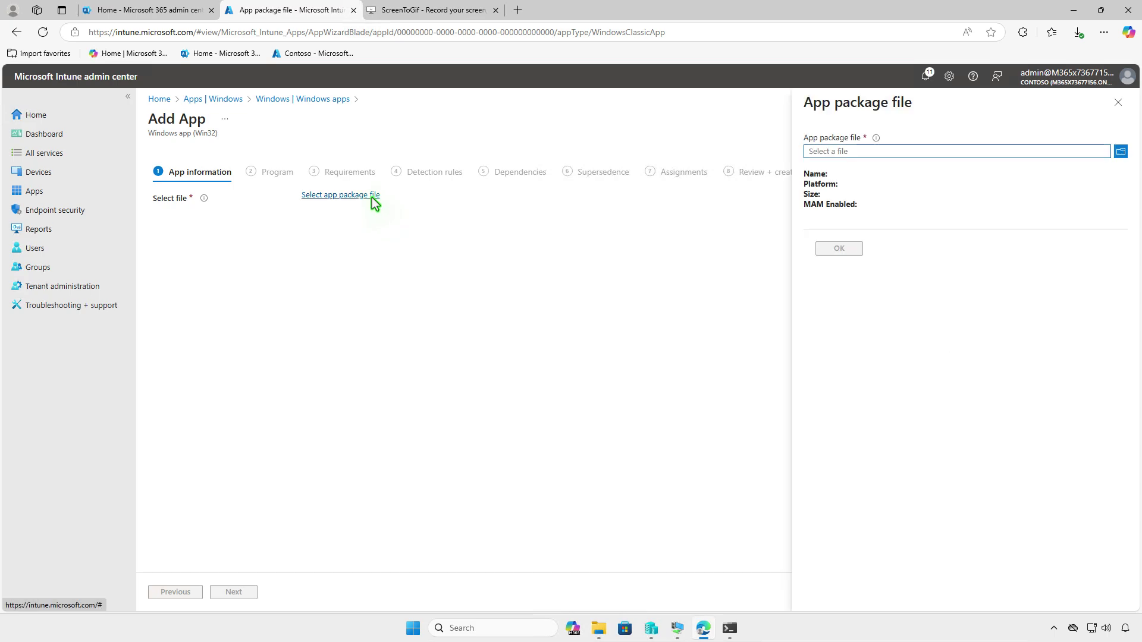
left_click(861, 151)
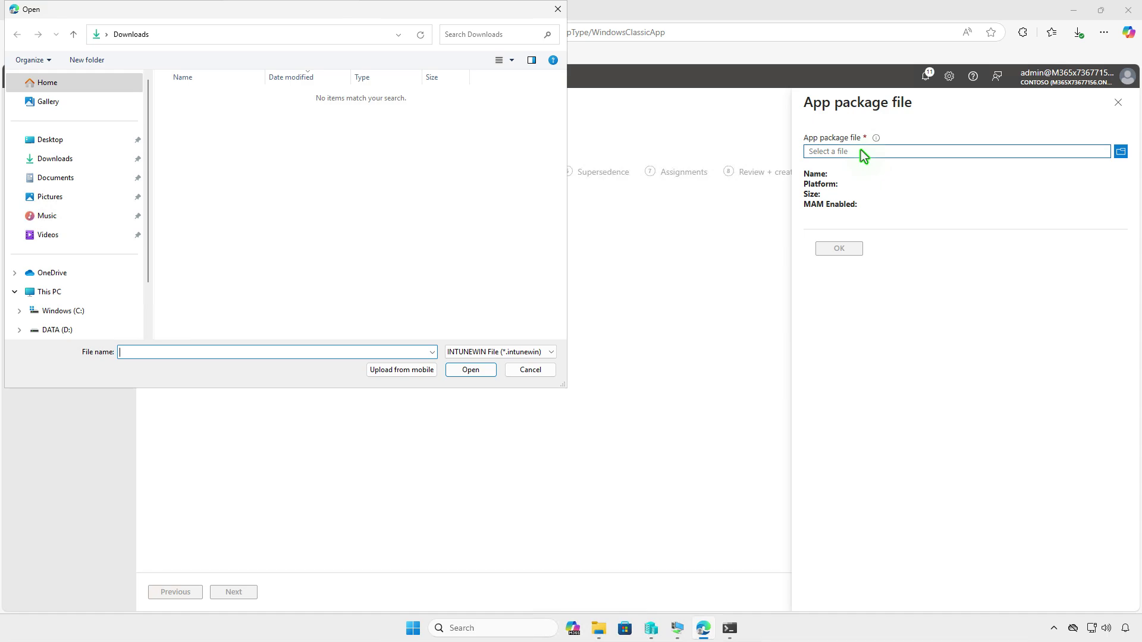
left_click(95, 292)
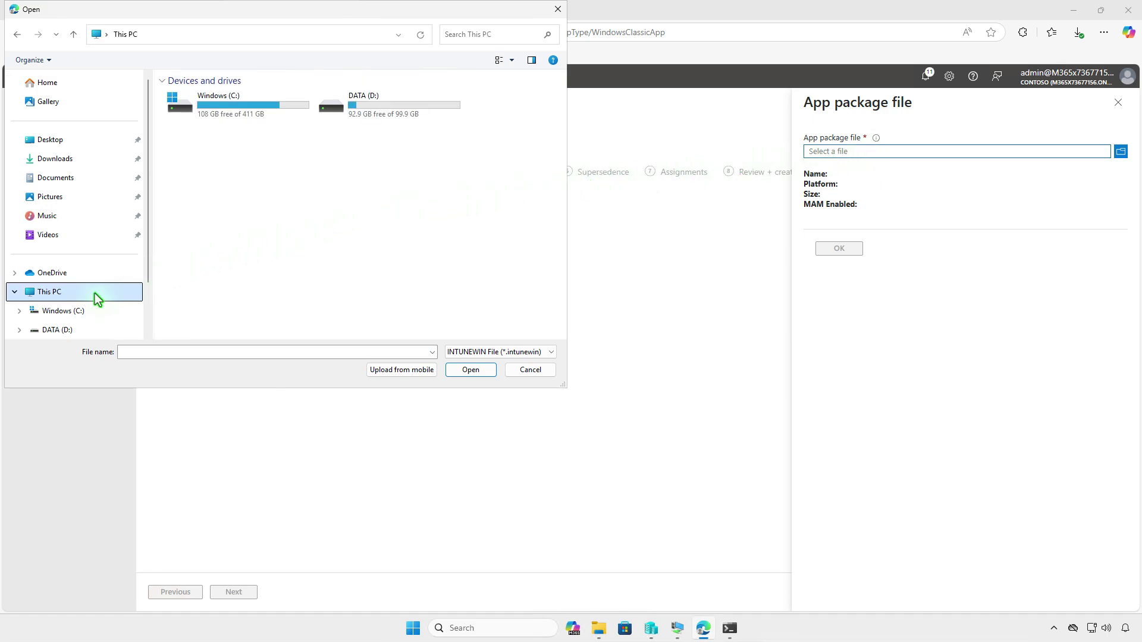
double_click(385, 114)
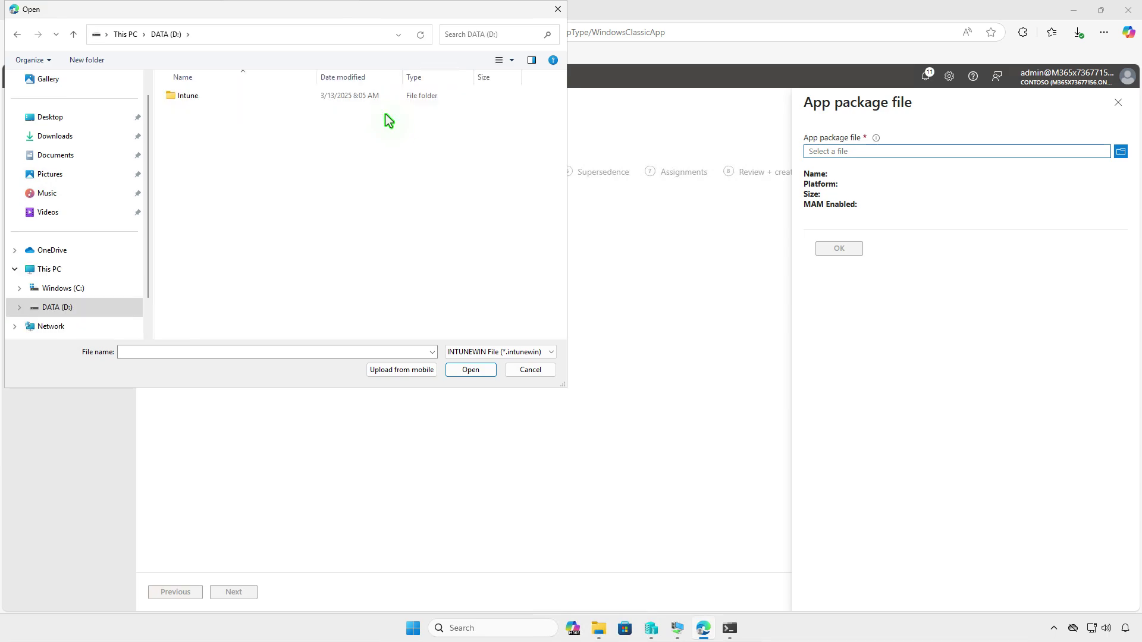
left_click(353, 98)
double_click(353, 99)
double_click(324, 109)
left_click(314, 96)
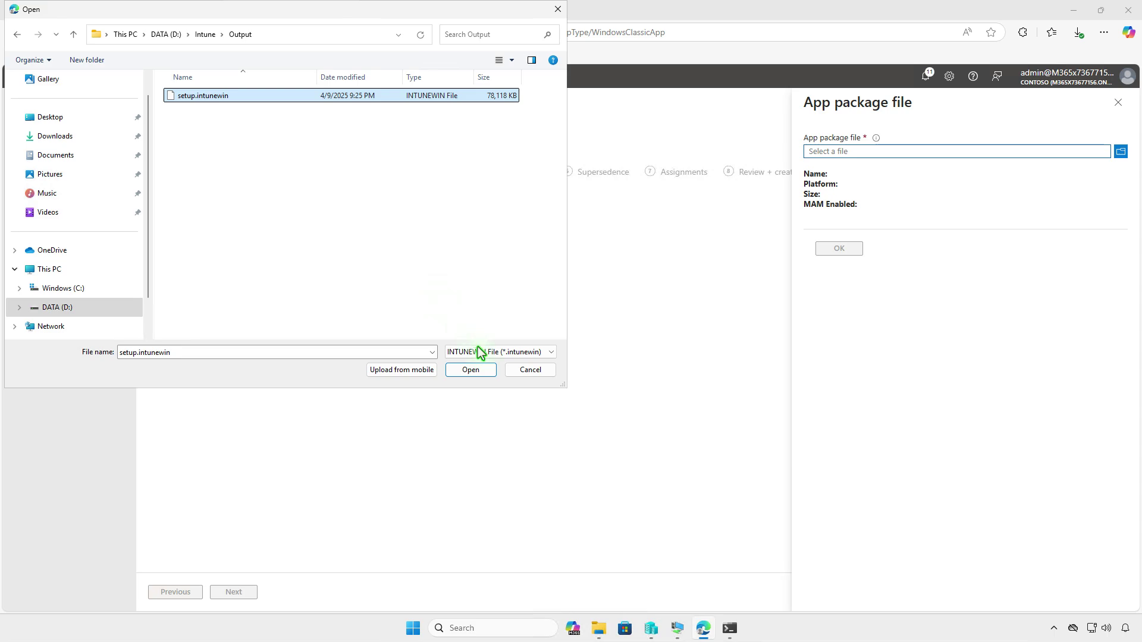
left_click(478, 371)
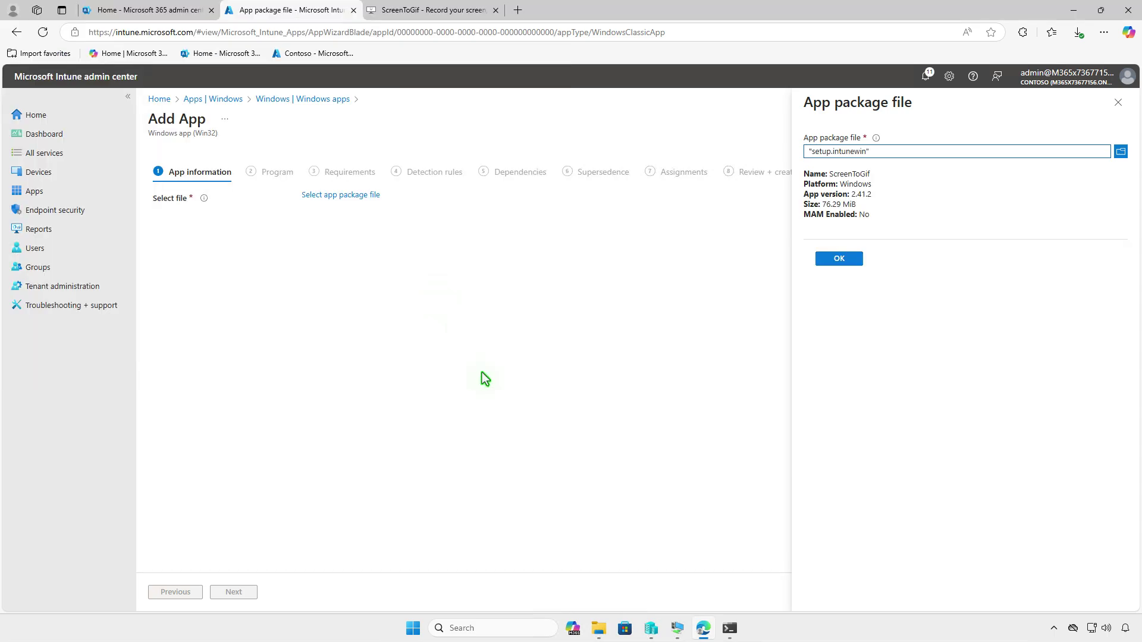
left_click(839, 260)
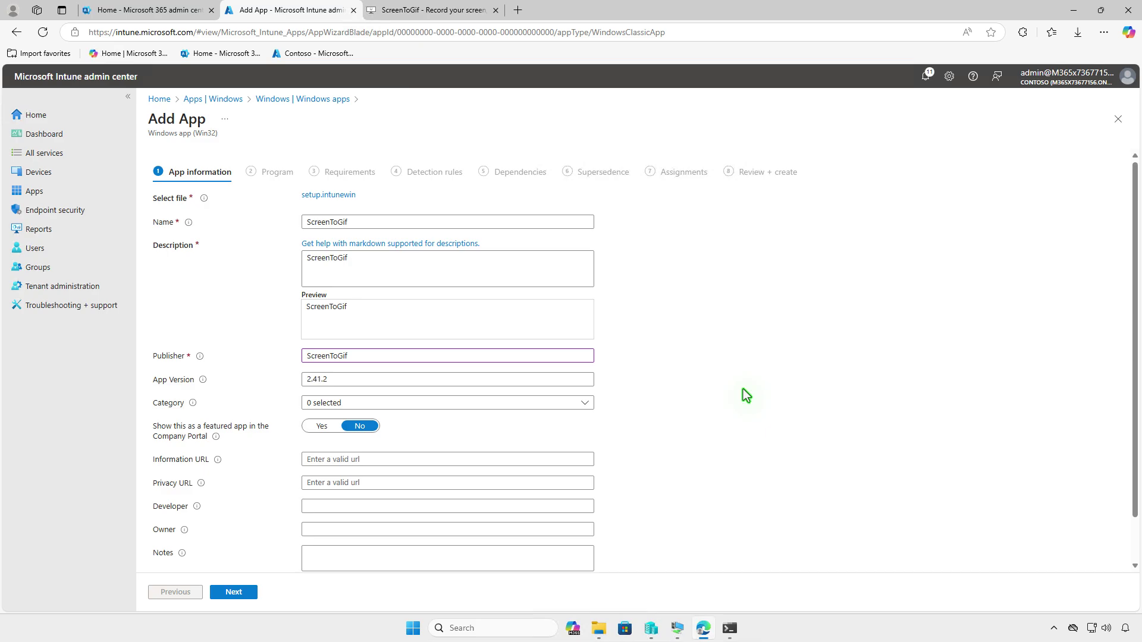
Step: Upload ScreenToGif.jpg from the Downloads folder as the app's logo
scroll(743, 389, "down", 1)
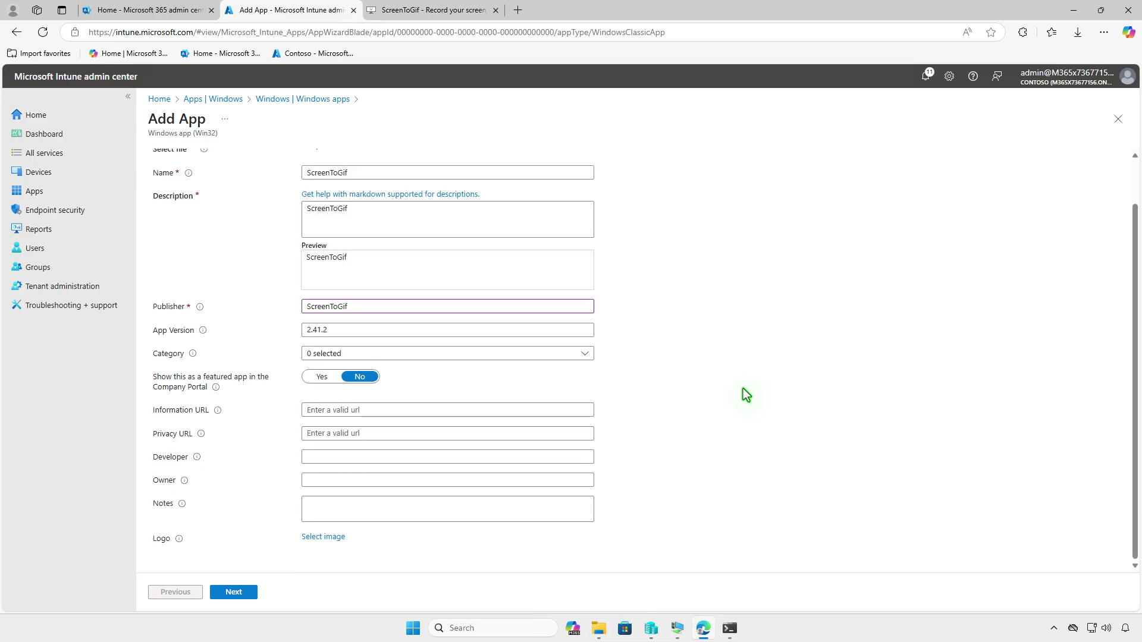
left_click(337, 537)
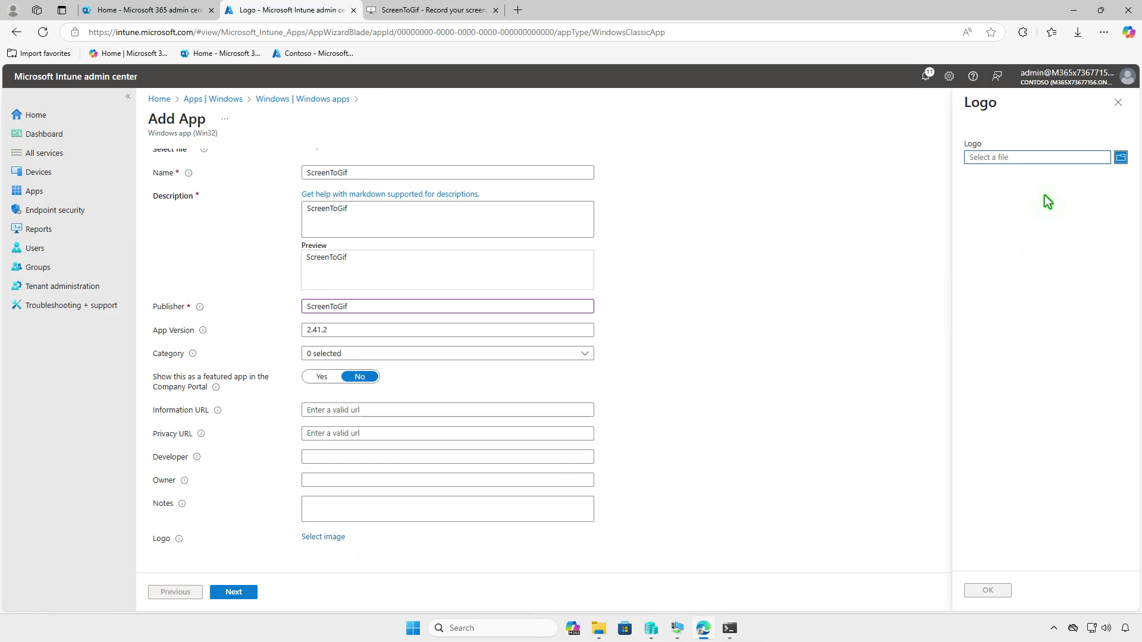
left_click(1051, 158)
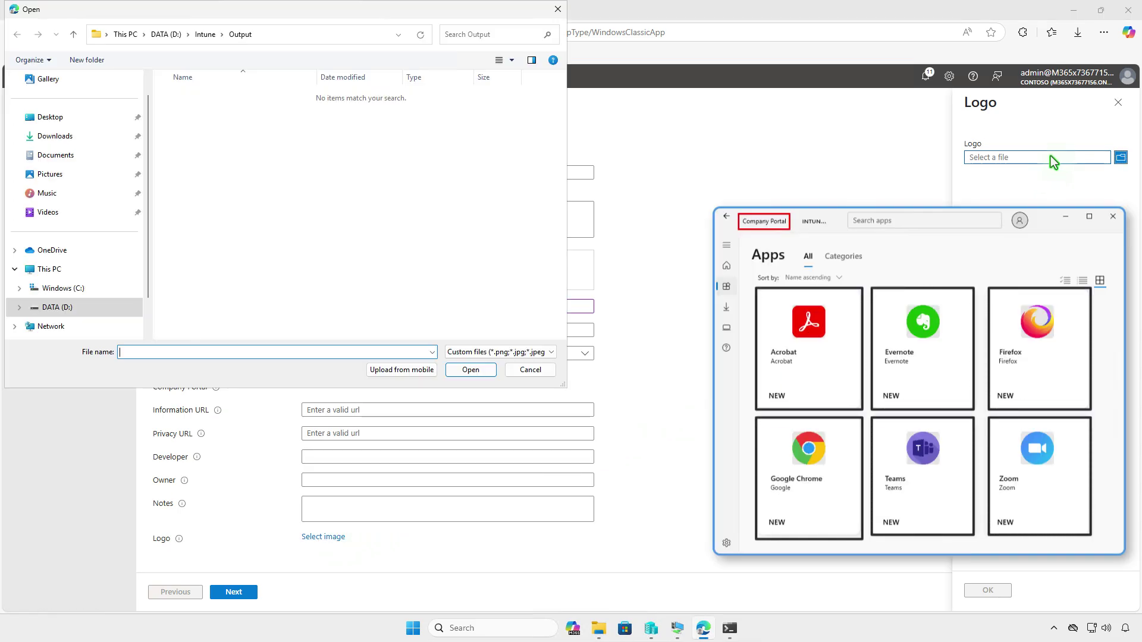
left_click(63, 141)
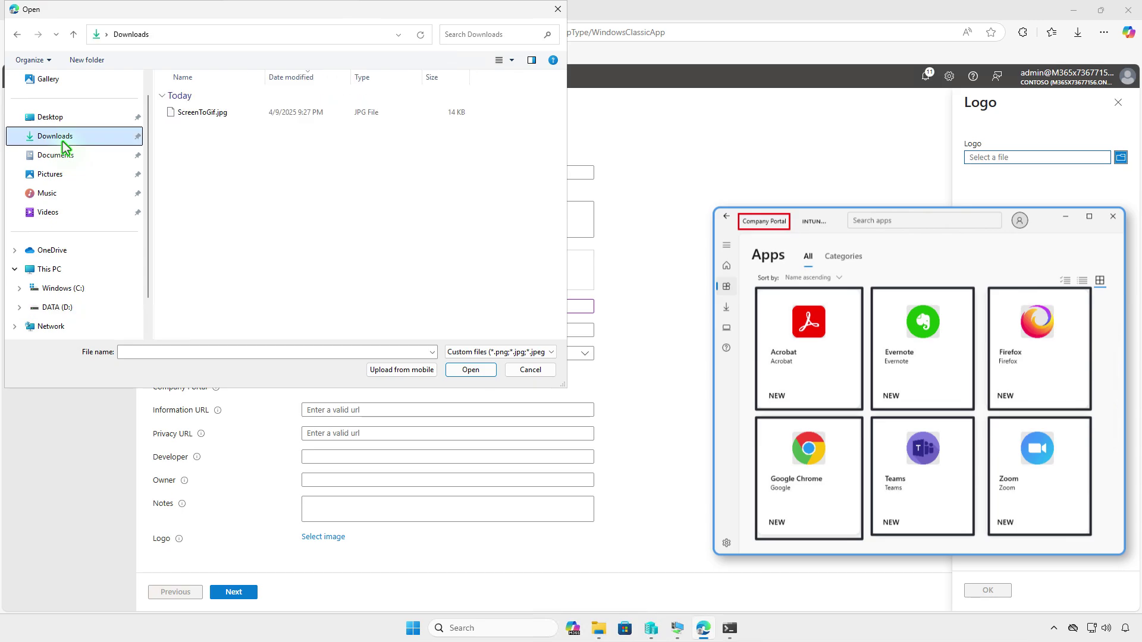
left_click(344, 114)
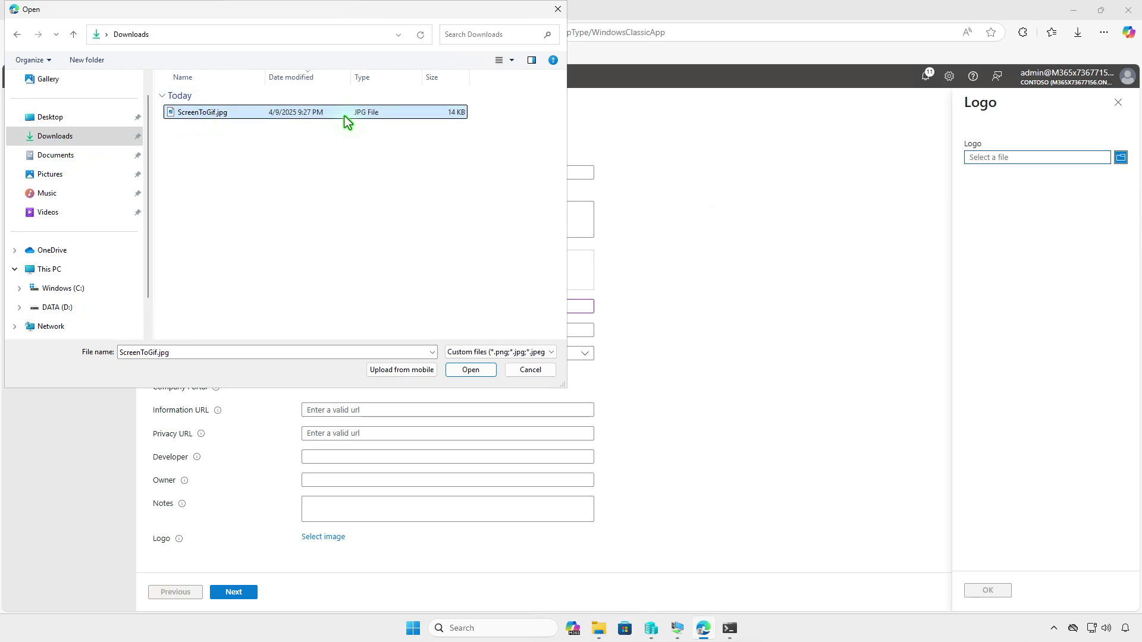
left_click(479, 371)
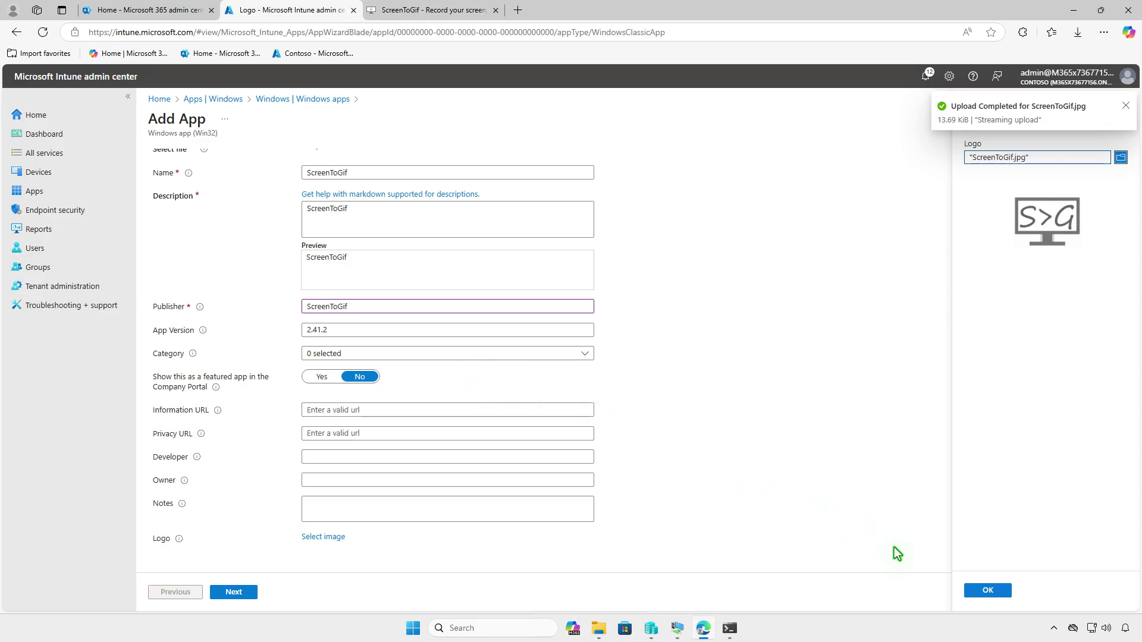
left_click(985, 593)
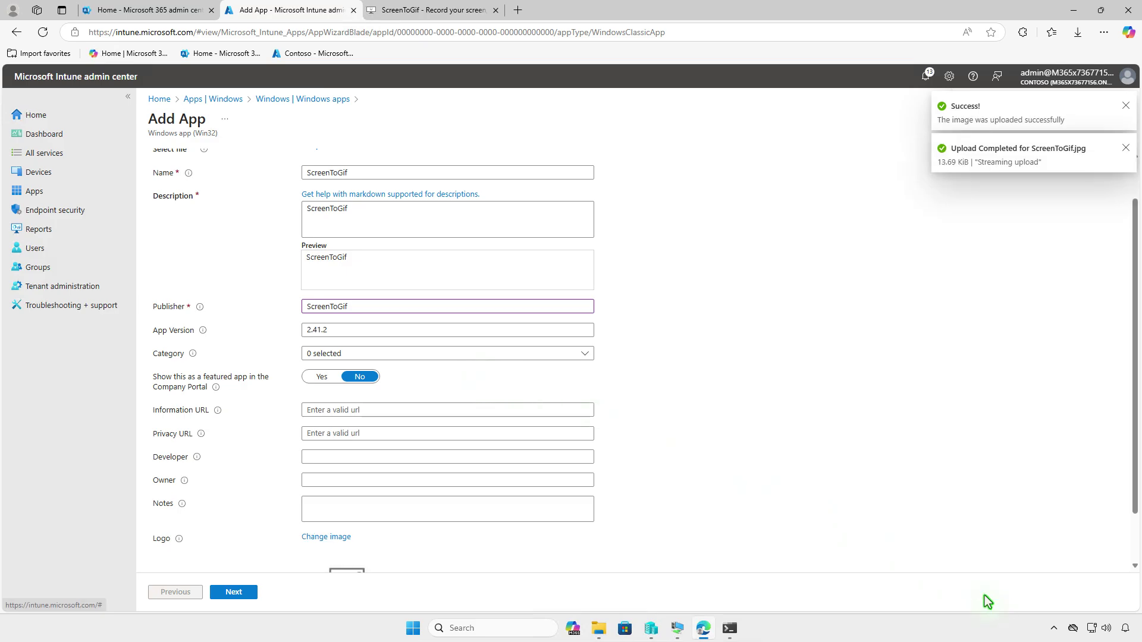
scroll(802, 516, "down", 1)
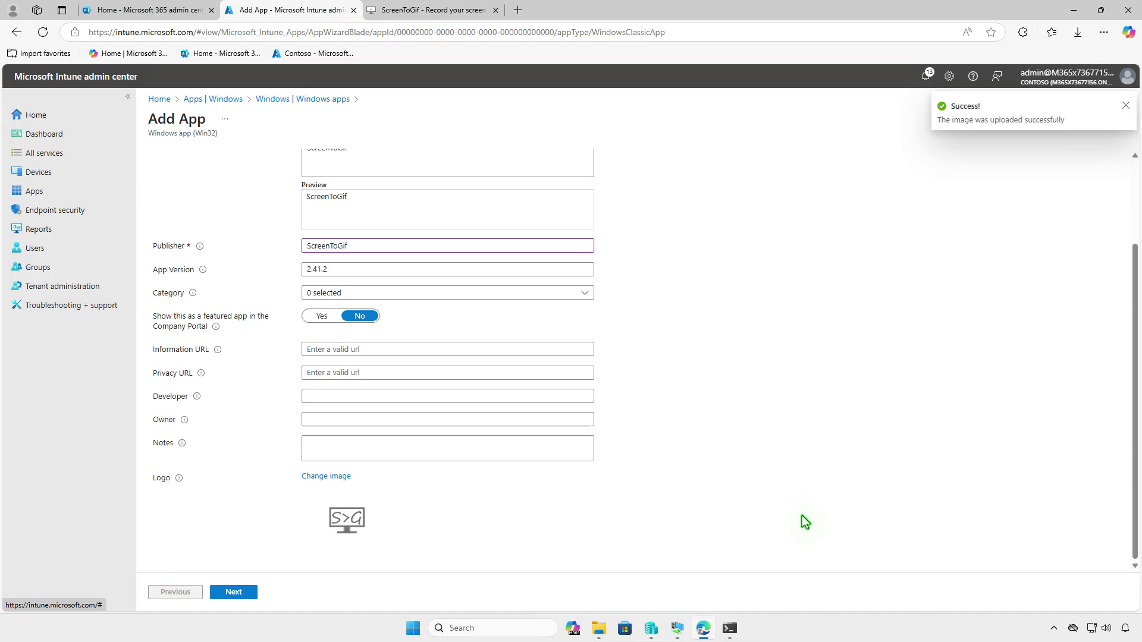
Step: Accept the default program settings and require 64-bit architecture with Windows 10 1607 as the minimum operating system
left_click(251, 590)
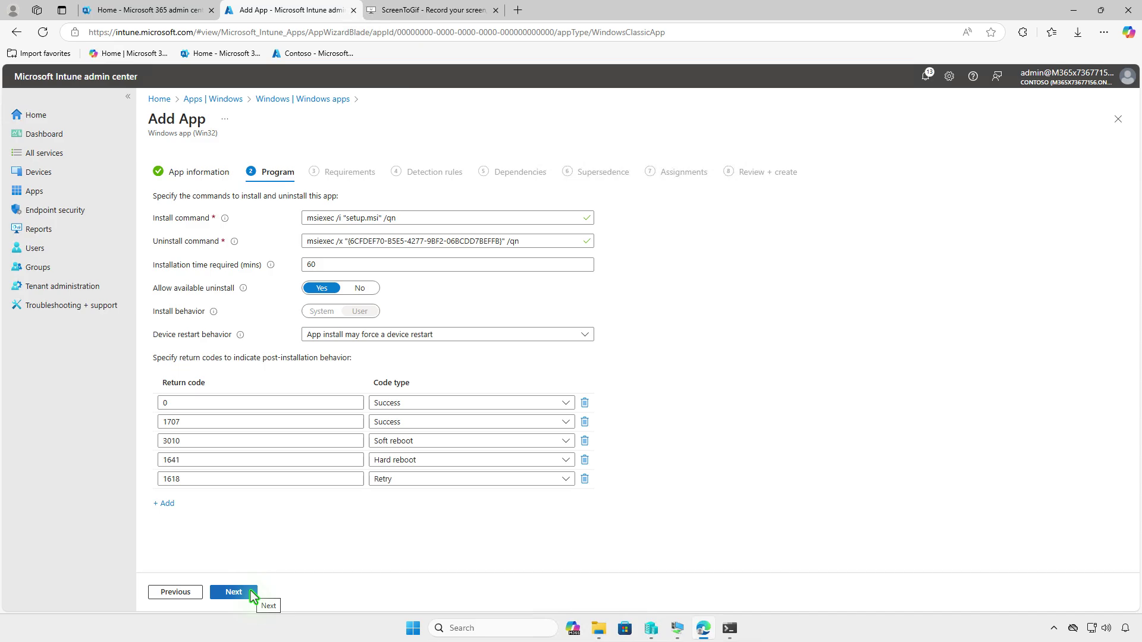
left_click(251, 592)
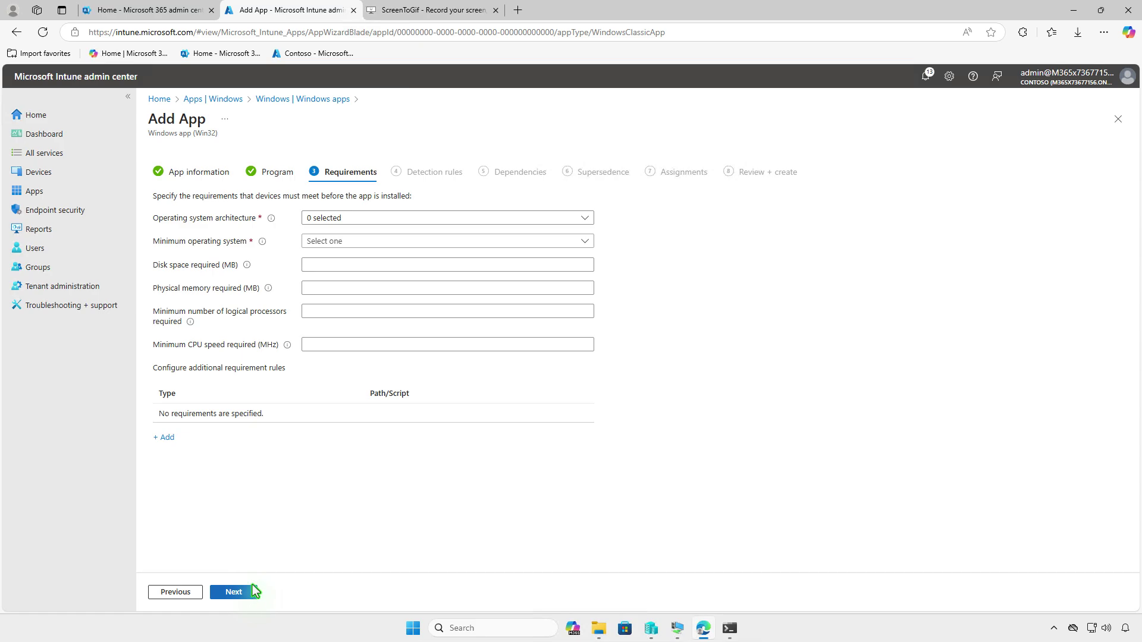
left_click(403, 218)
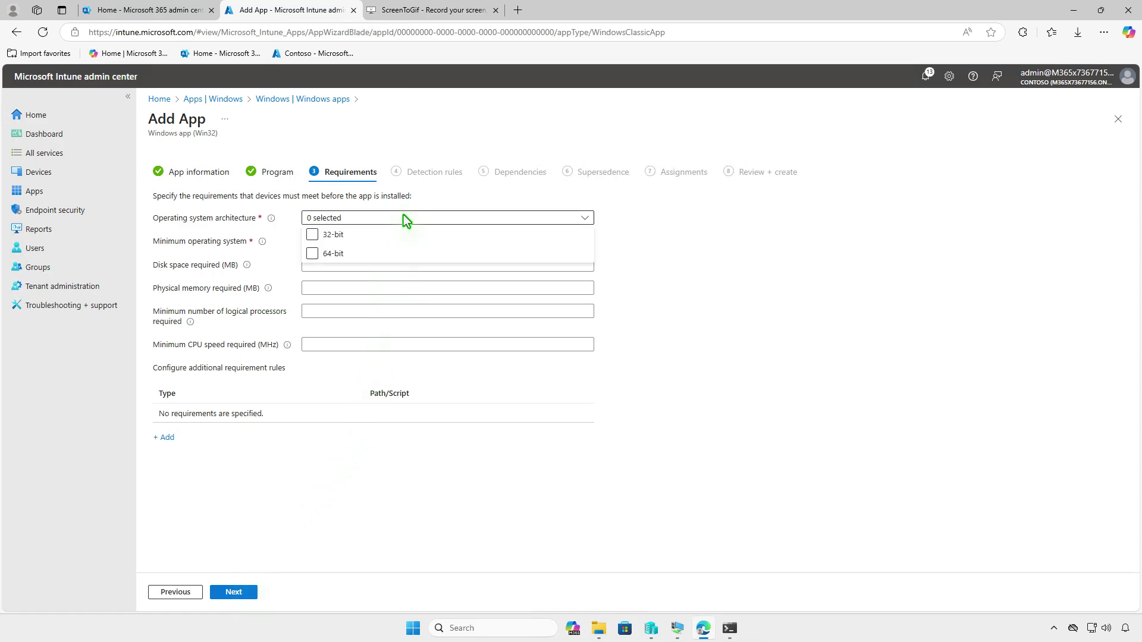
left_click(312, 254)
left_click(285, 259)
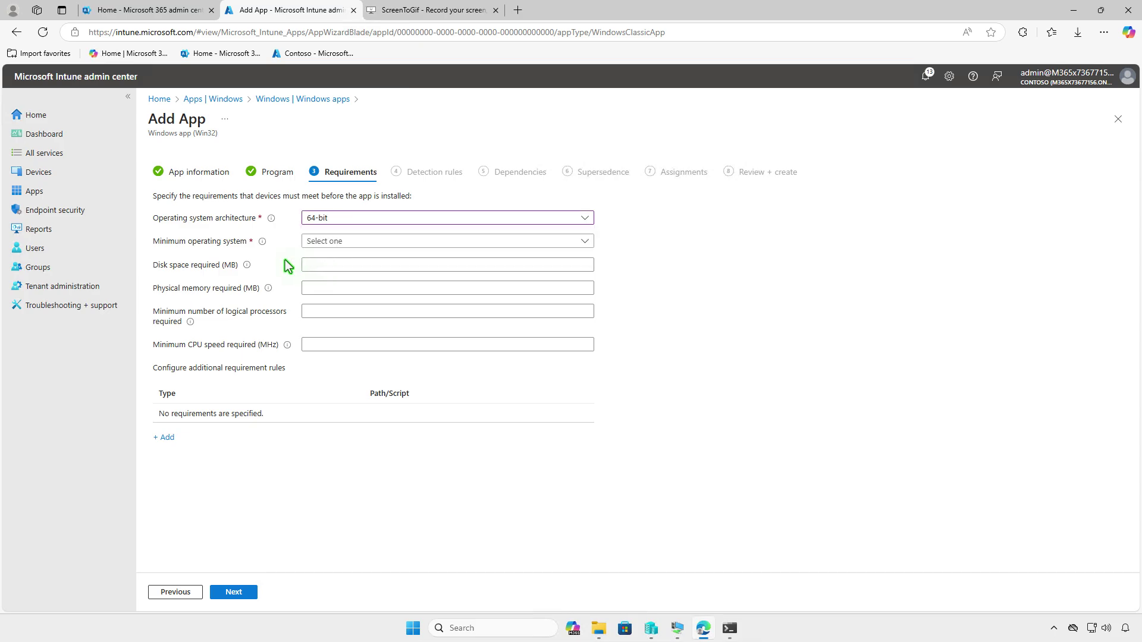
left_click(389, 245)
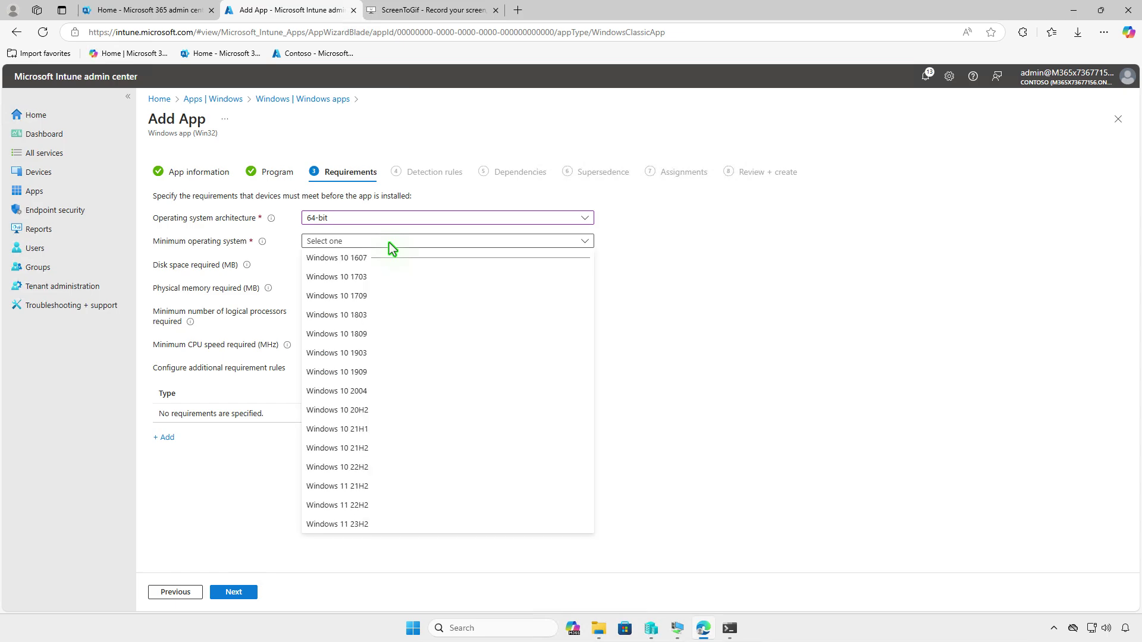
left_click(387, 258)
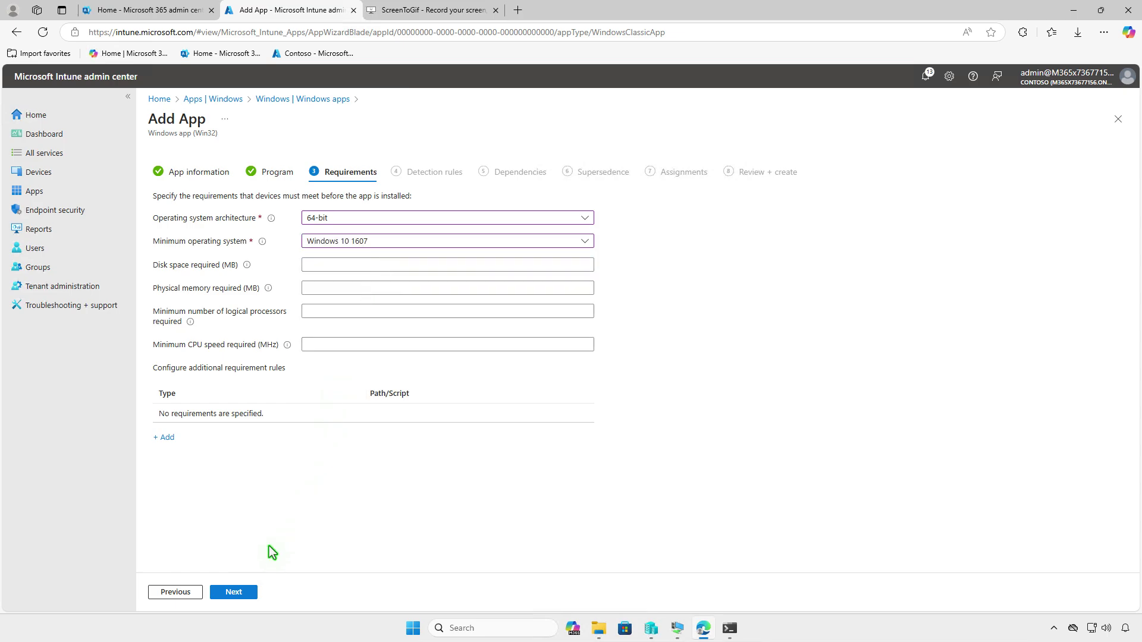
left_click(246, 592)
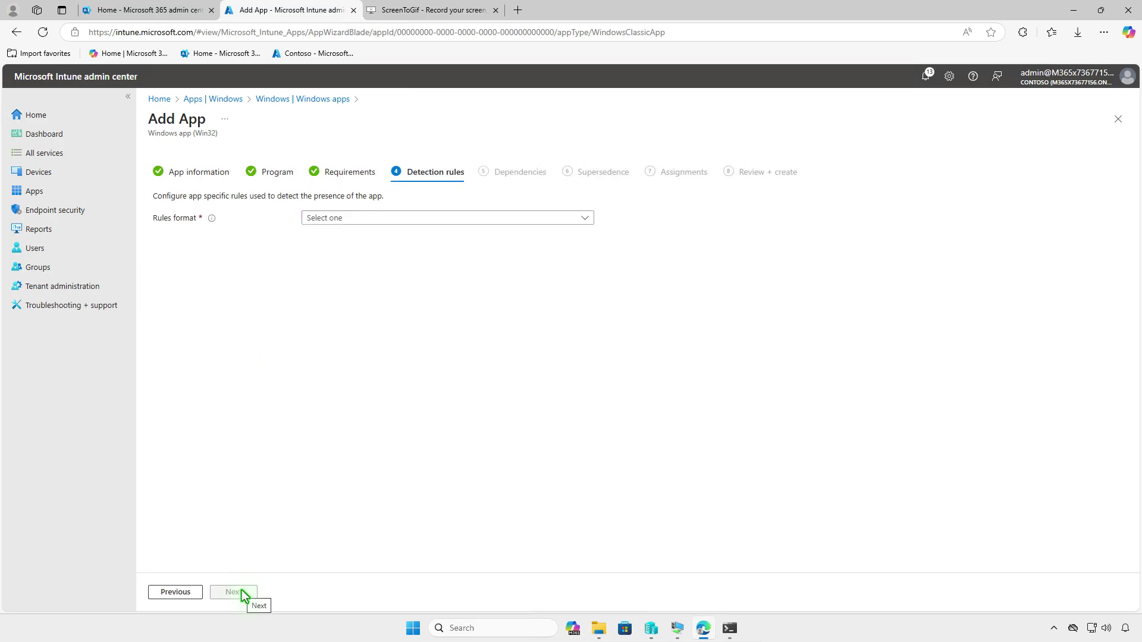
Step: Configure detection rules manually, adding an MSI rule with the prefilled product code and no version check, and proceed to Dependencies
left_click(453, 217)
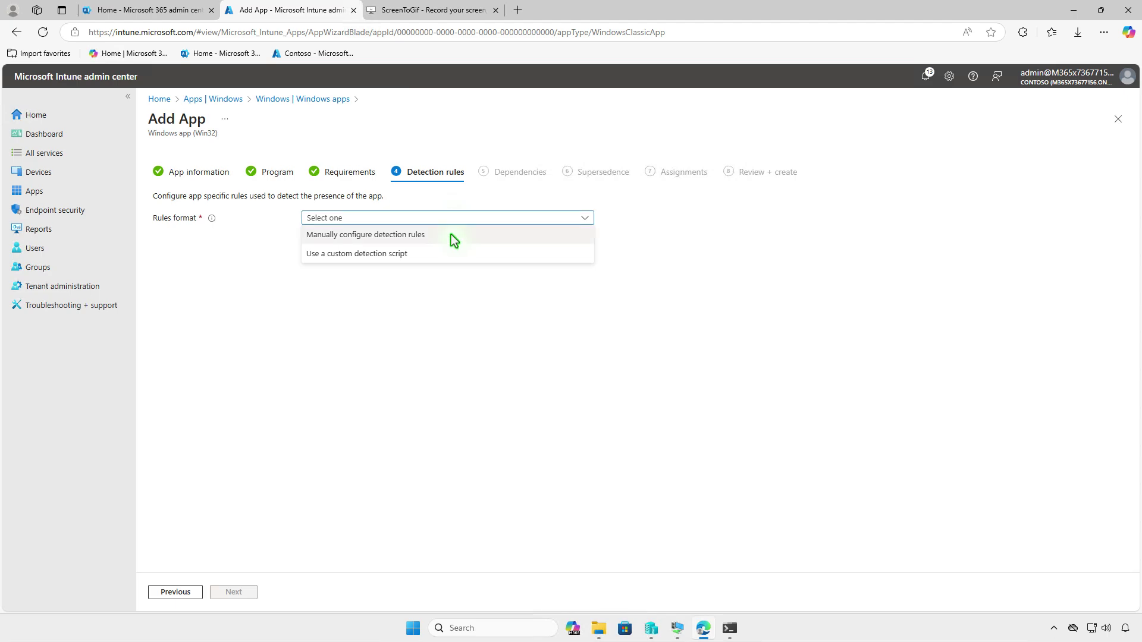
left_click(451, 234)
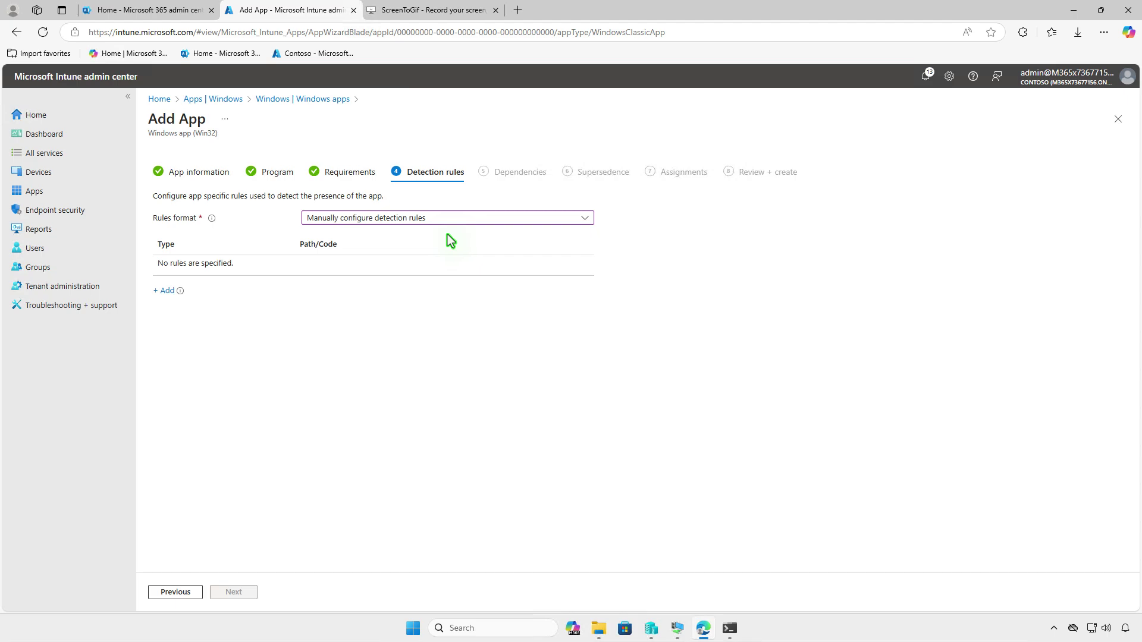
left_click(167, 292)
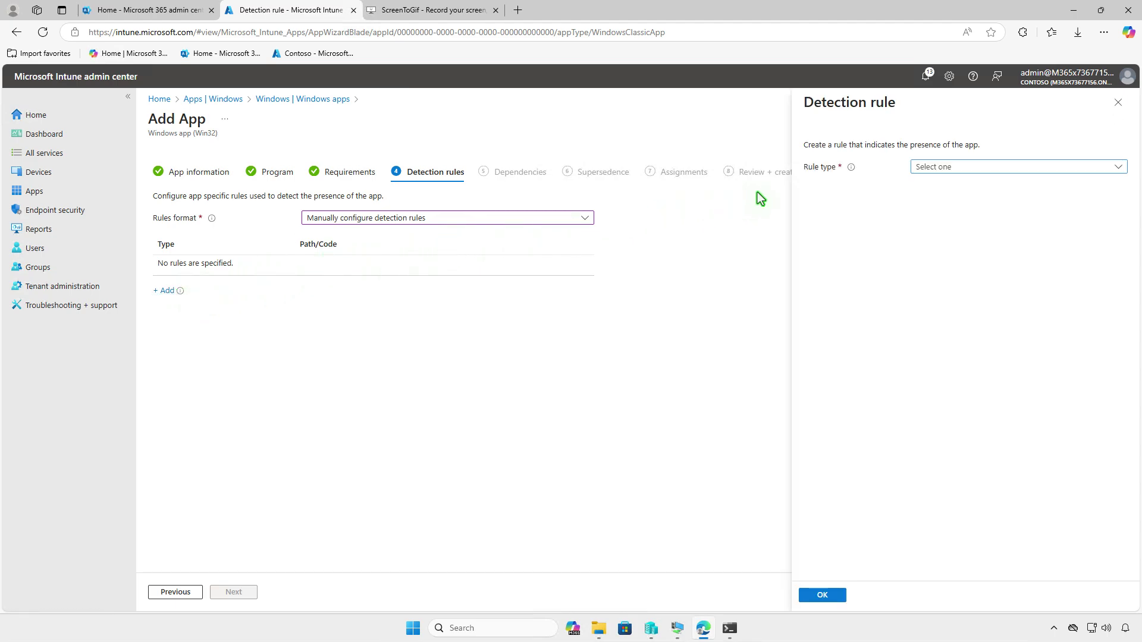
left_click(993, 164)
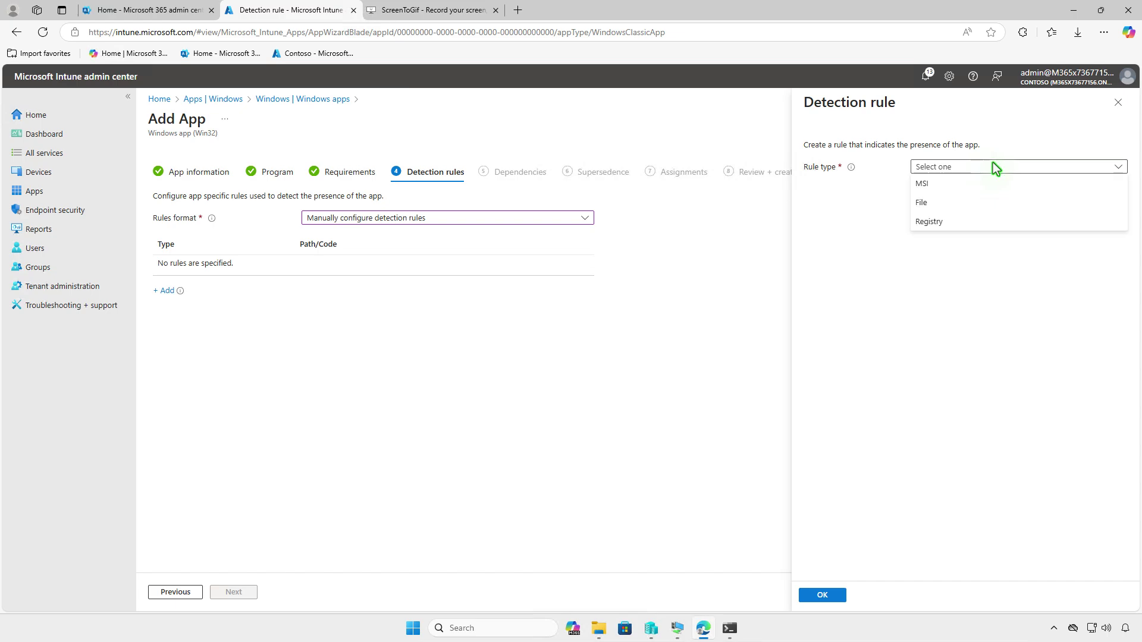
left_click(985, 185)
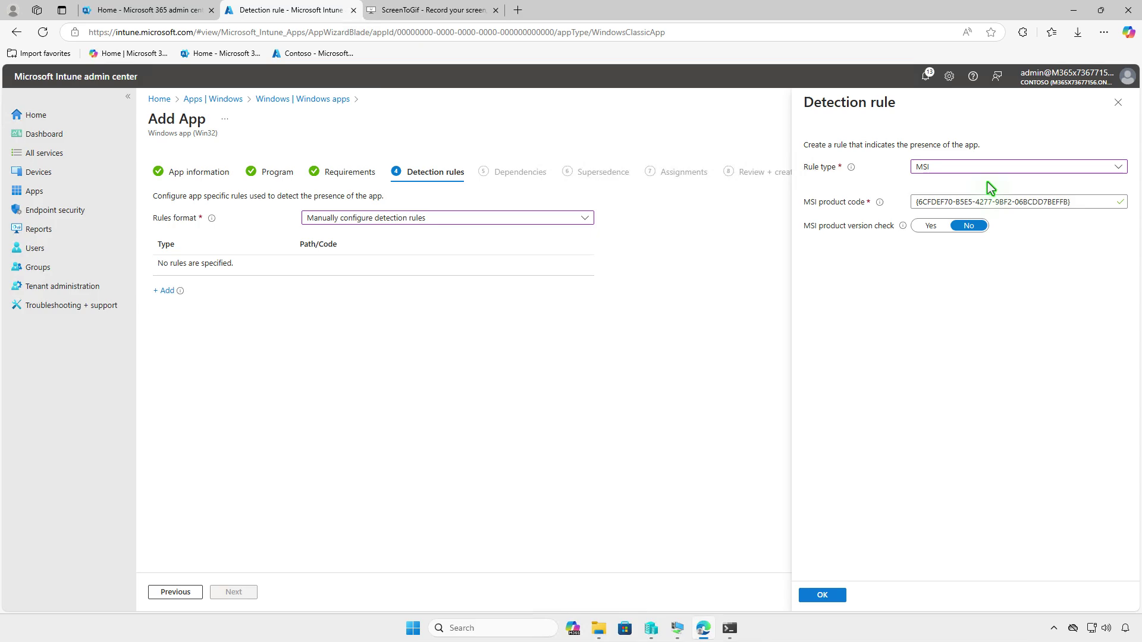
left_click(822, 595)
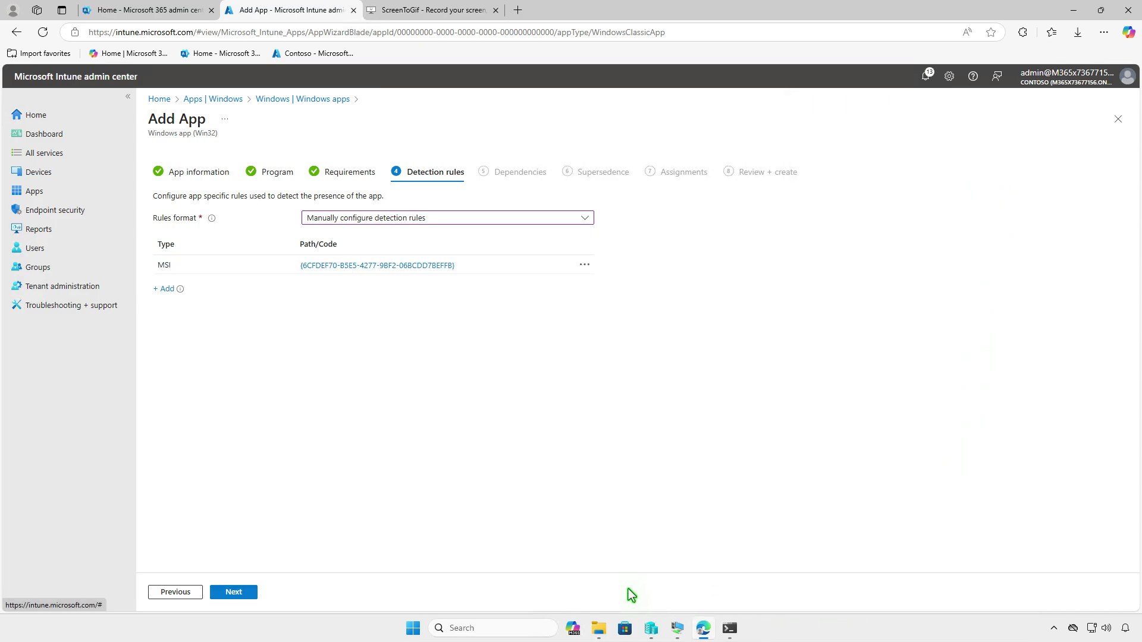
left_click(244, 590)
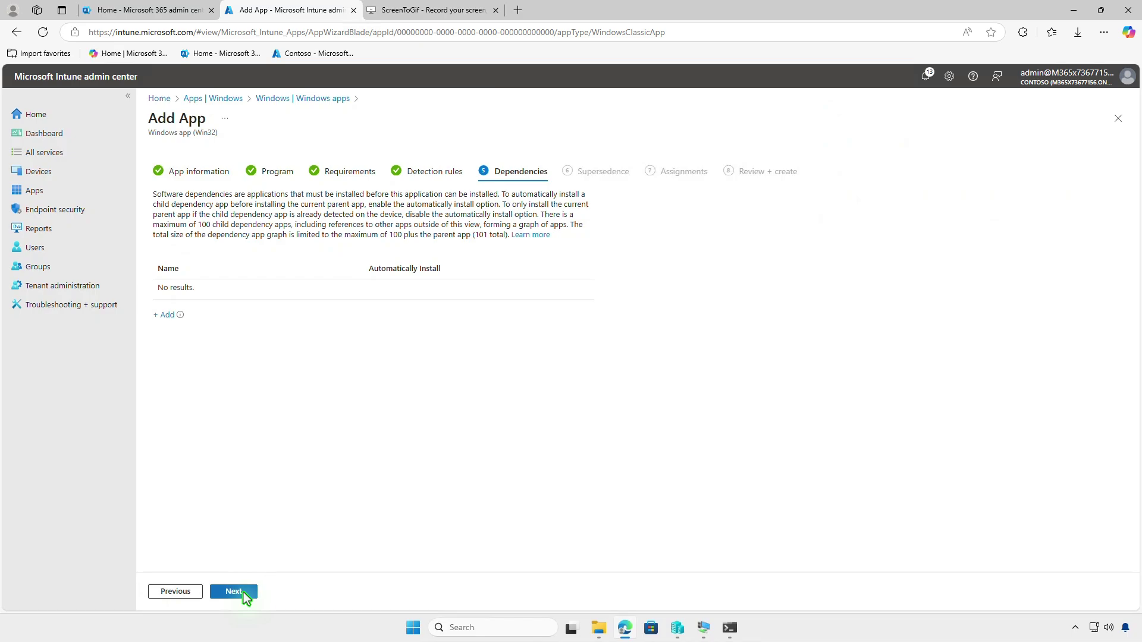
Step: Skip dependencies and supersedence, and assign the app as required to the Test_Devices group
left_click(244, 592)
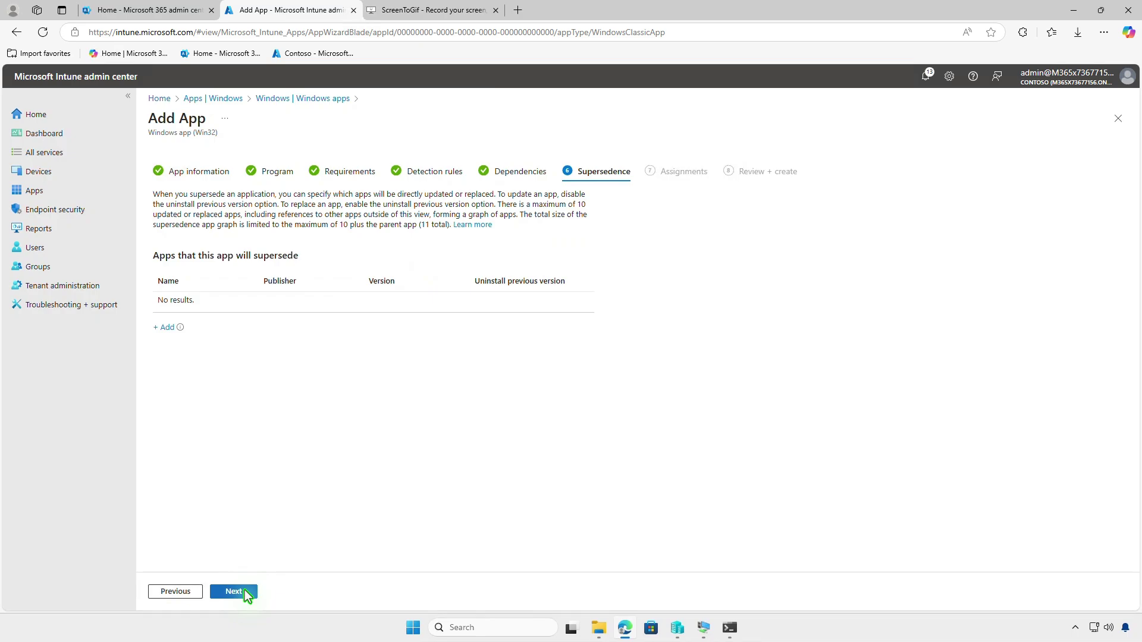
left_click(244, 593)
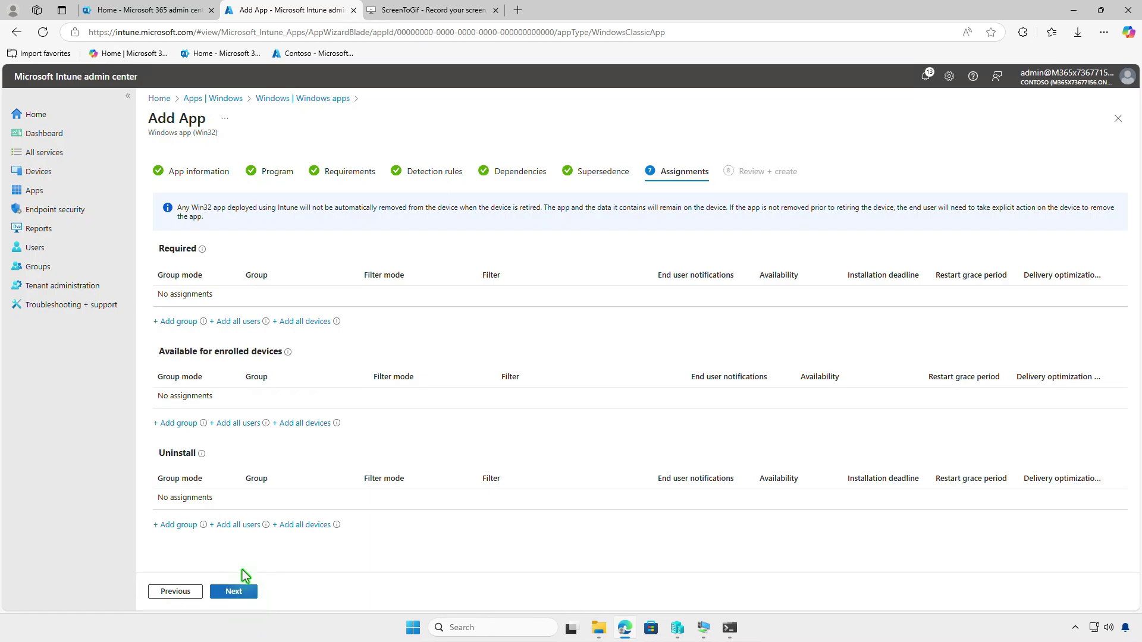
left_click(188, 322)
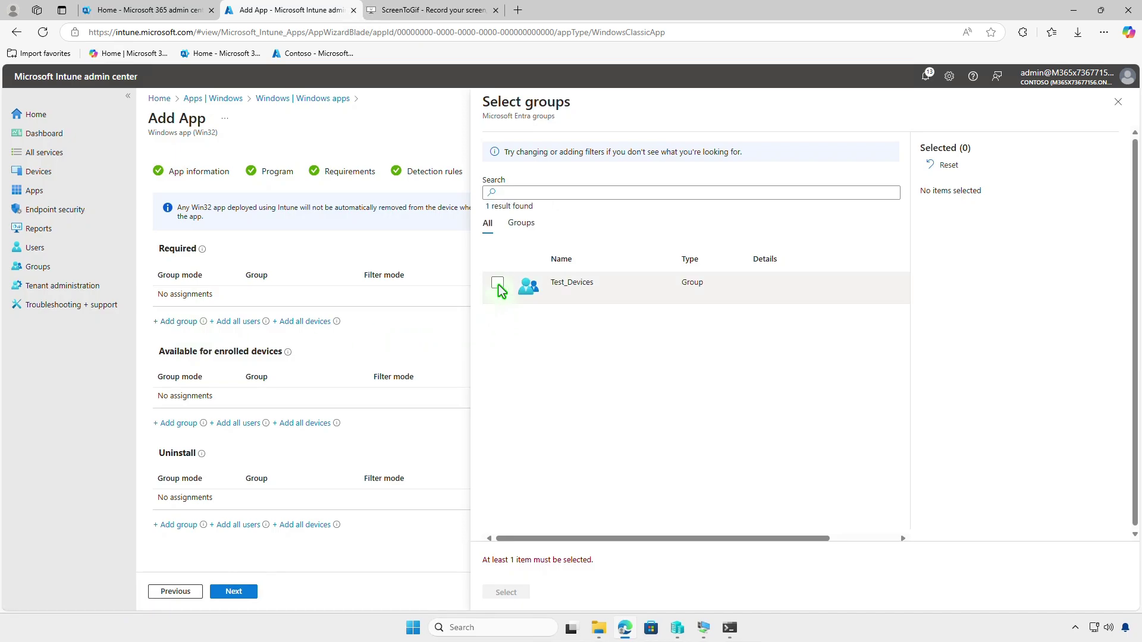
left_click(499, 285)
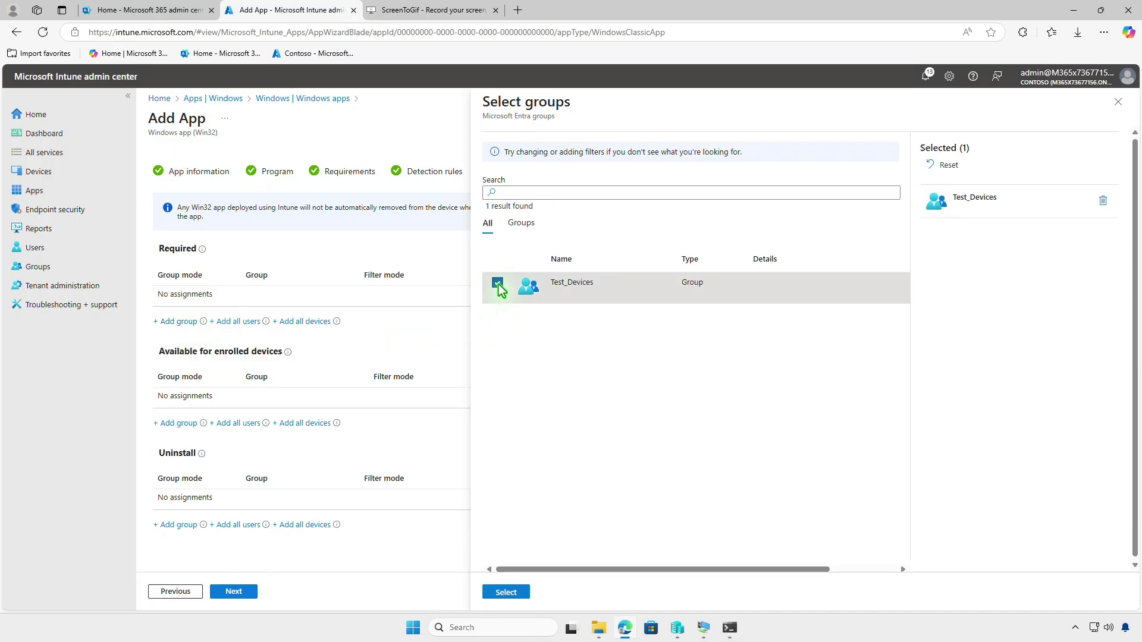
left_click(515, 592)
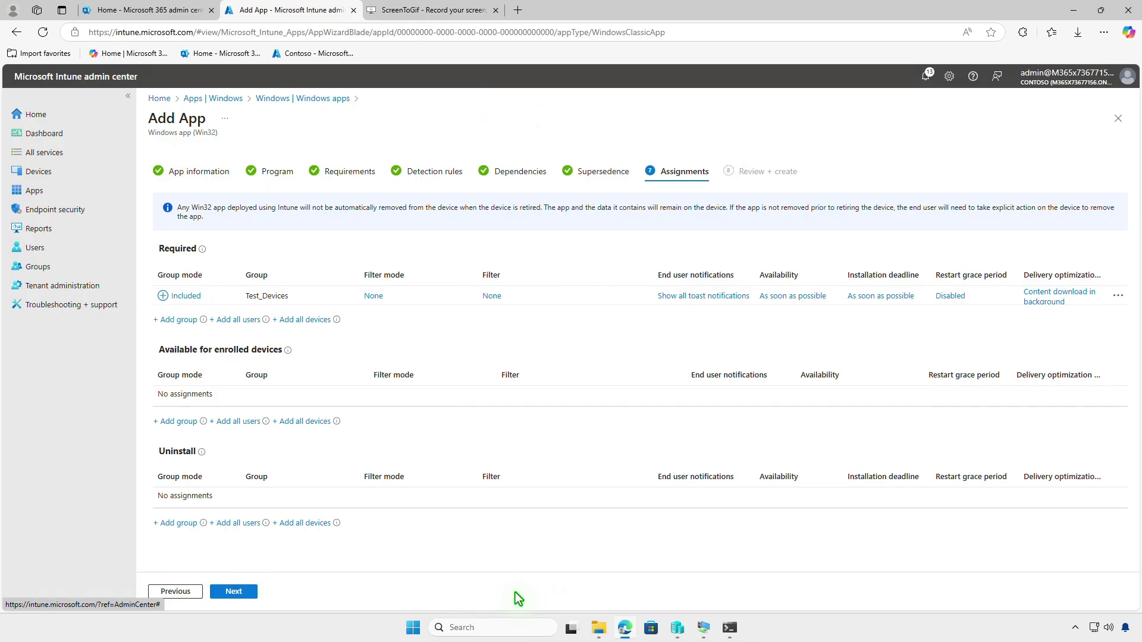
Step: Check the Test_Devices assignment's notification and availability settings without changing them, and create the ScreenToGif app from the review summary
left_click(691, 297)
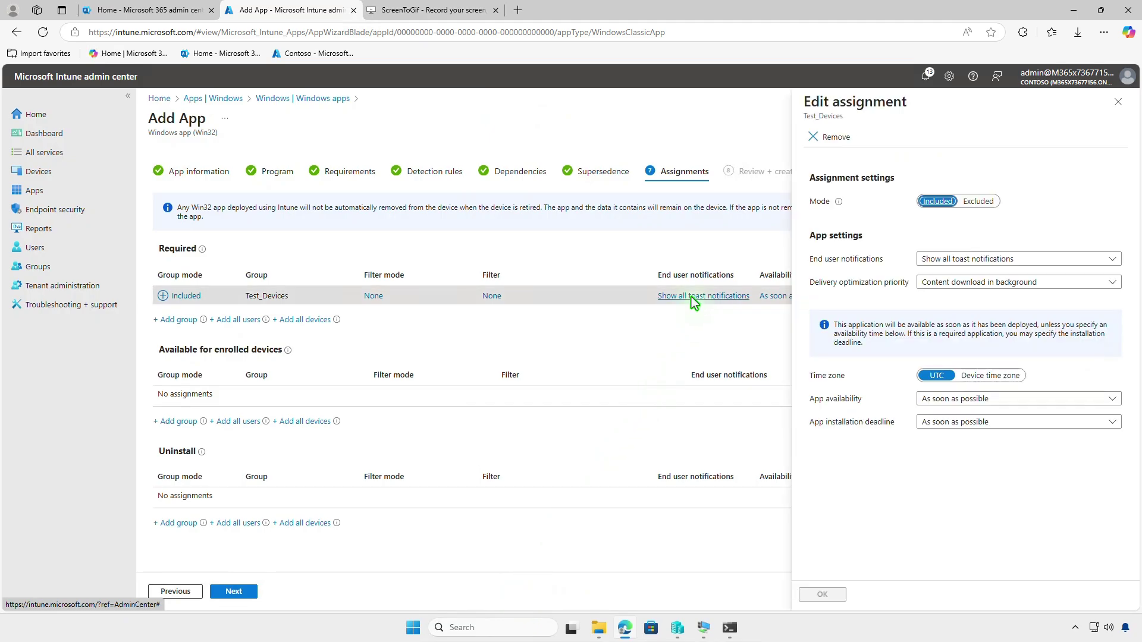
left_click(1116, 103)
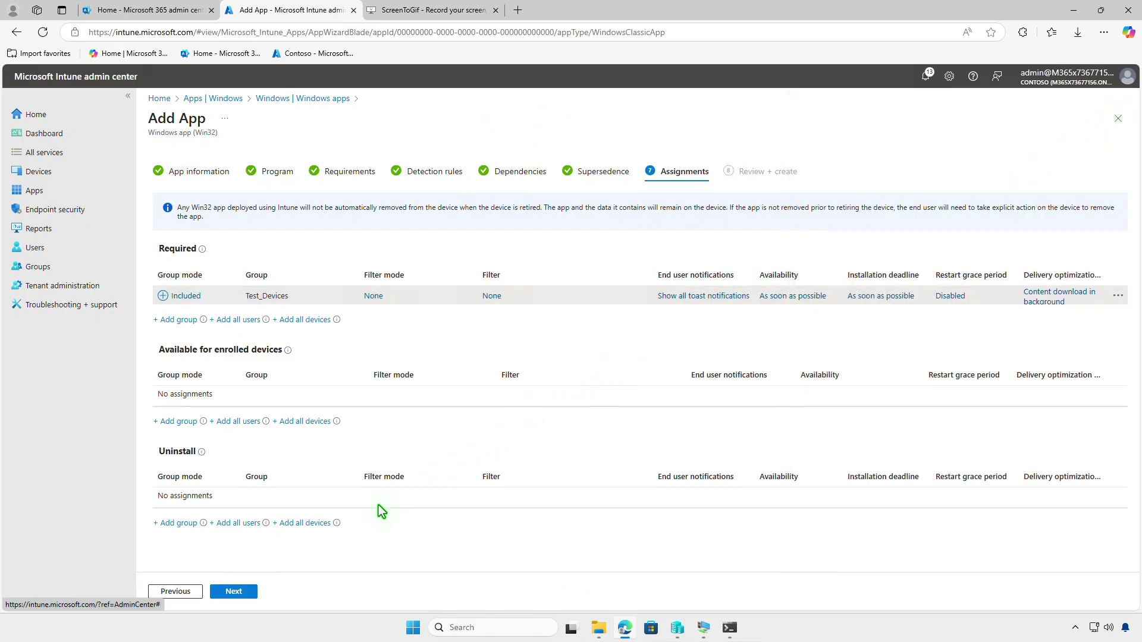
left_click(248, 593)
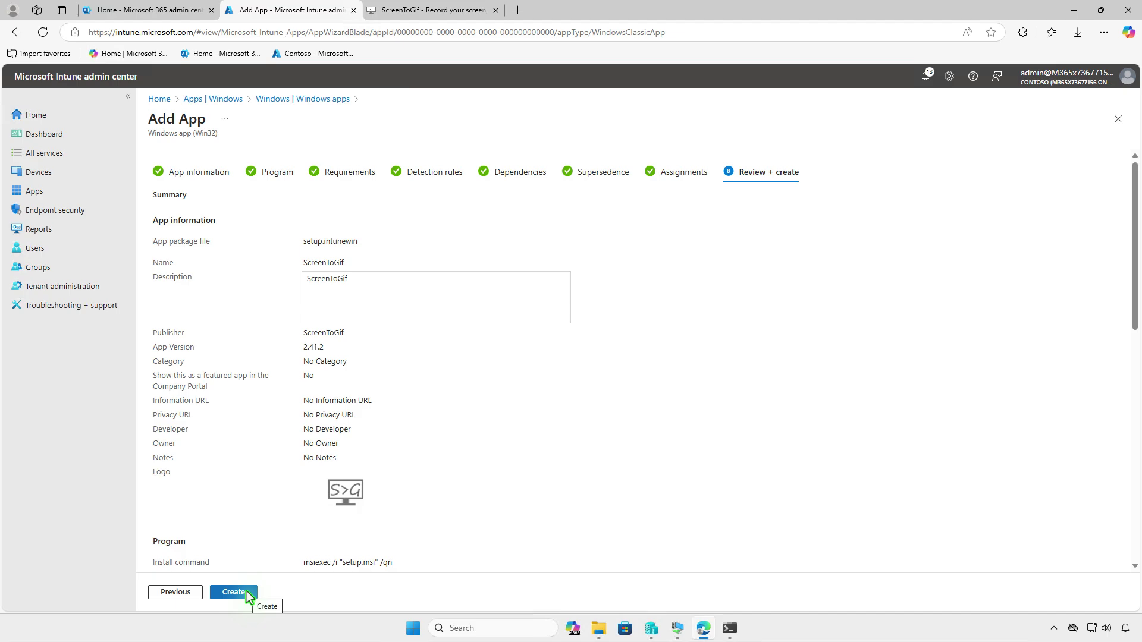
left_click(249, 593)
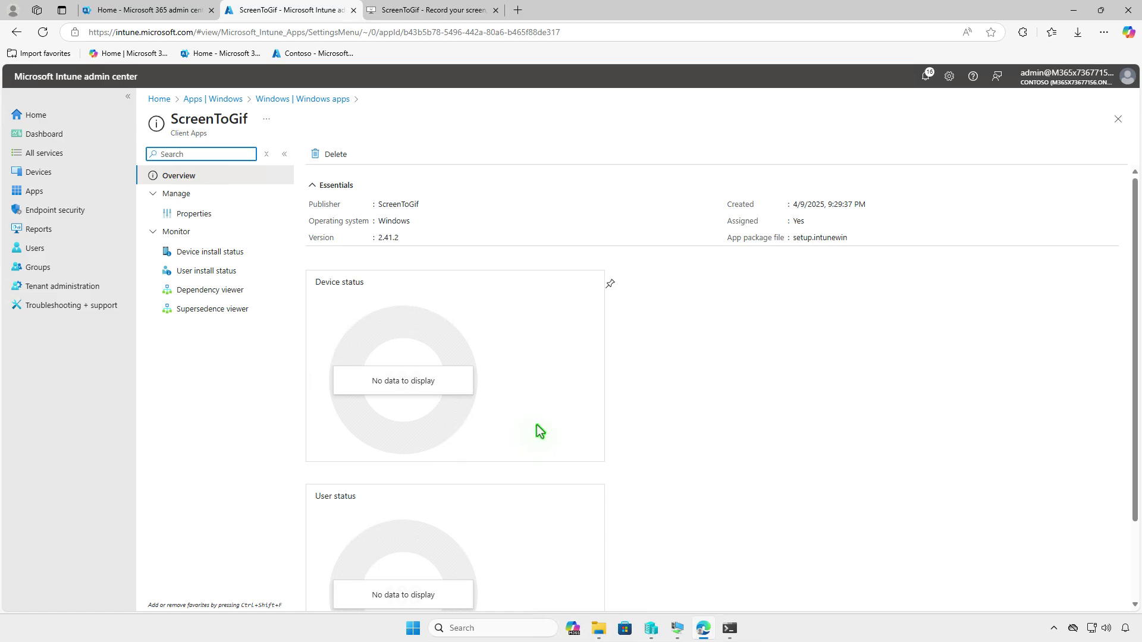
Step: Switch to the WIN10-CTL virtual machine and view the device sync status of its Contoso work or school connection
left_click(1073, 12)
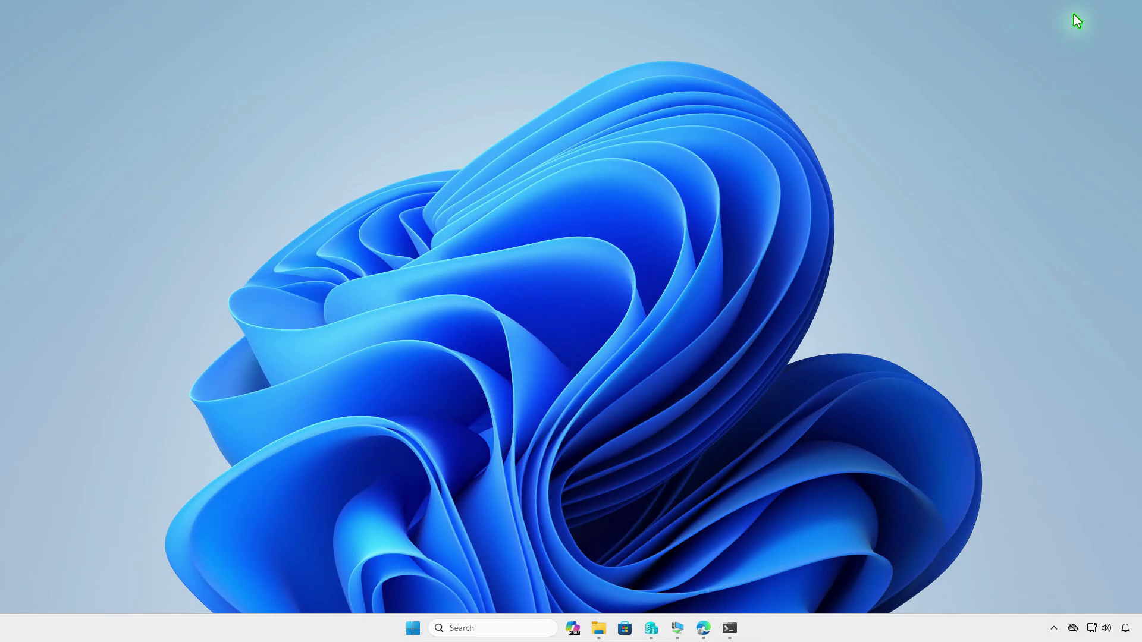
left_click(676, 628)
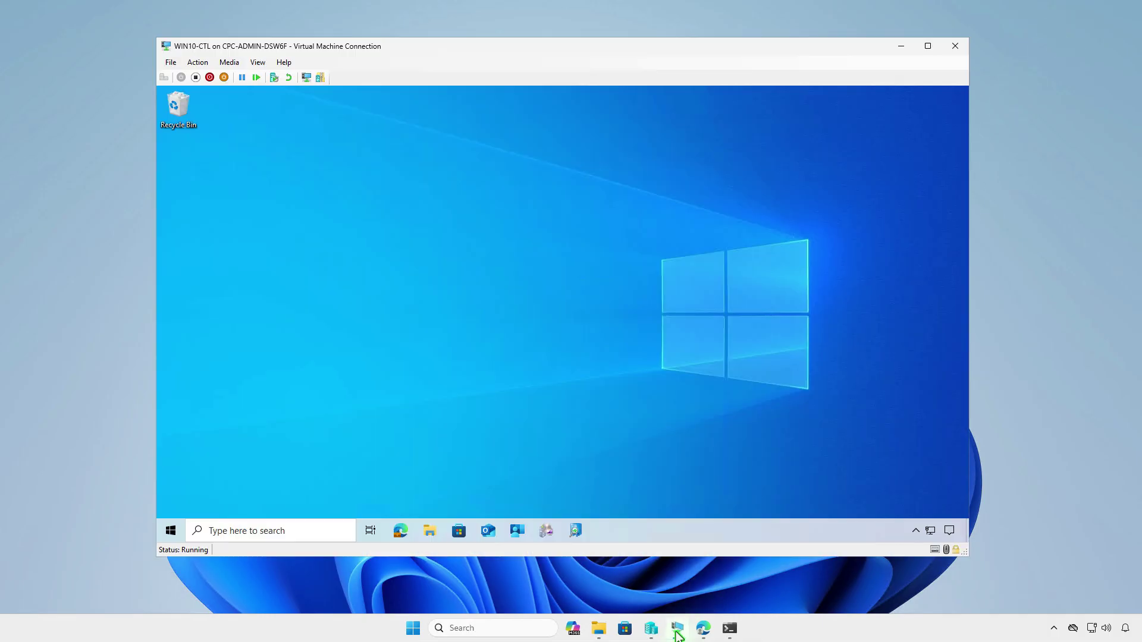
left_click(171, 534)
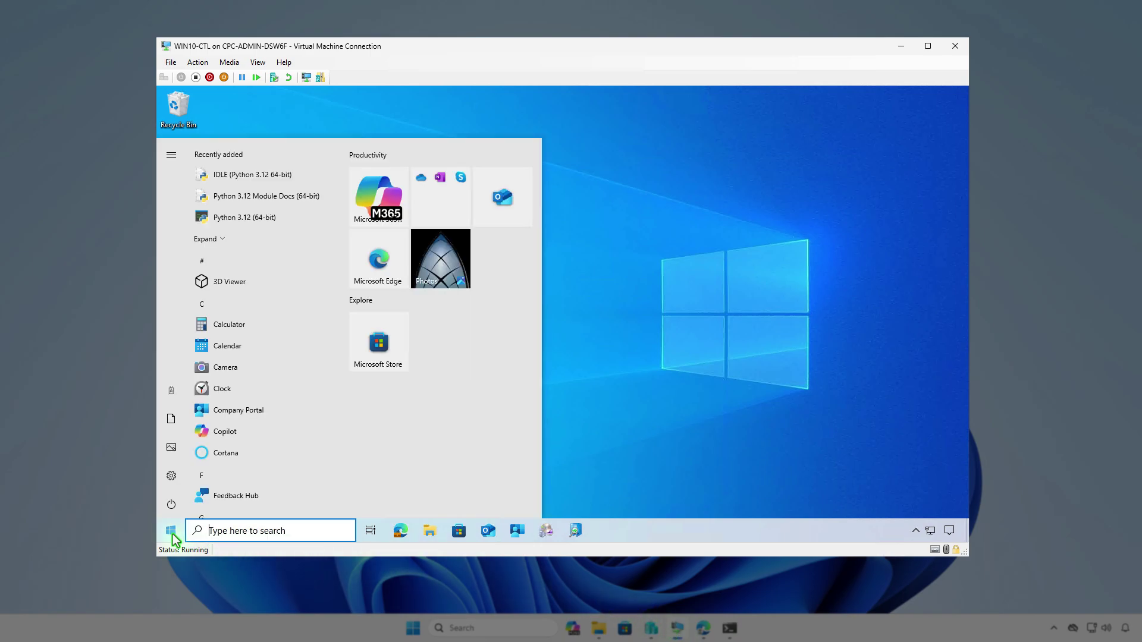
left_click(174, 398)
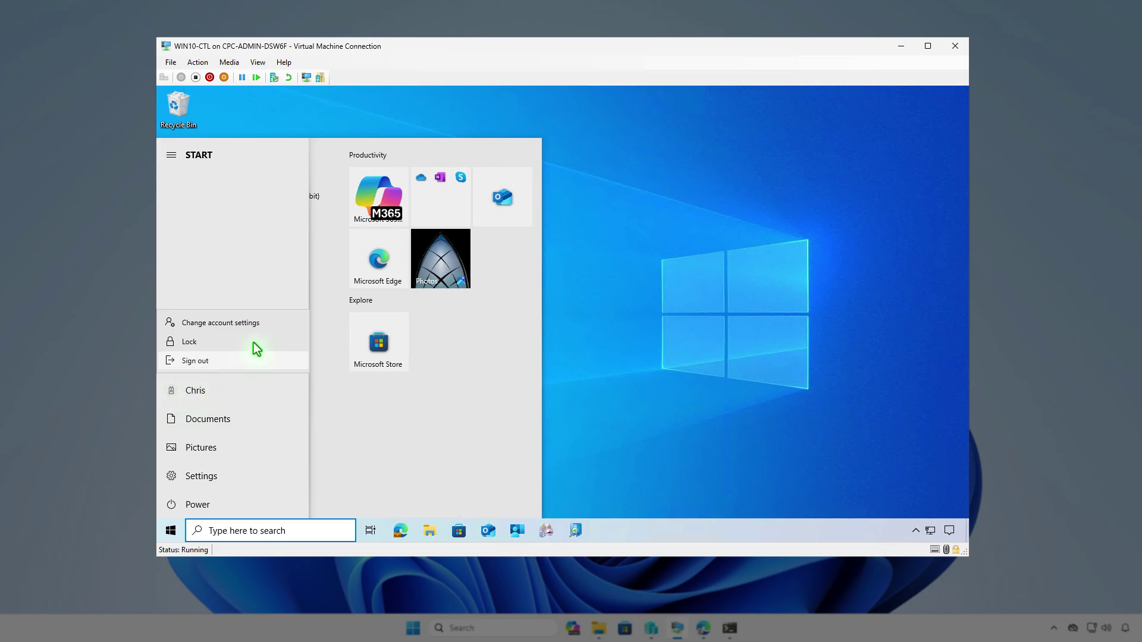
left_click(262, 325)
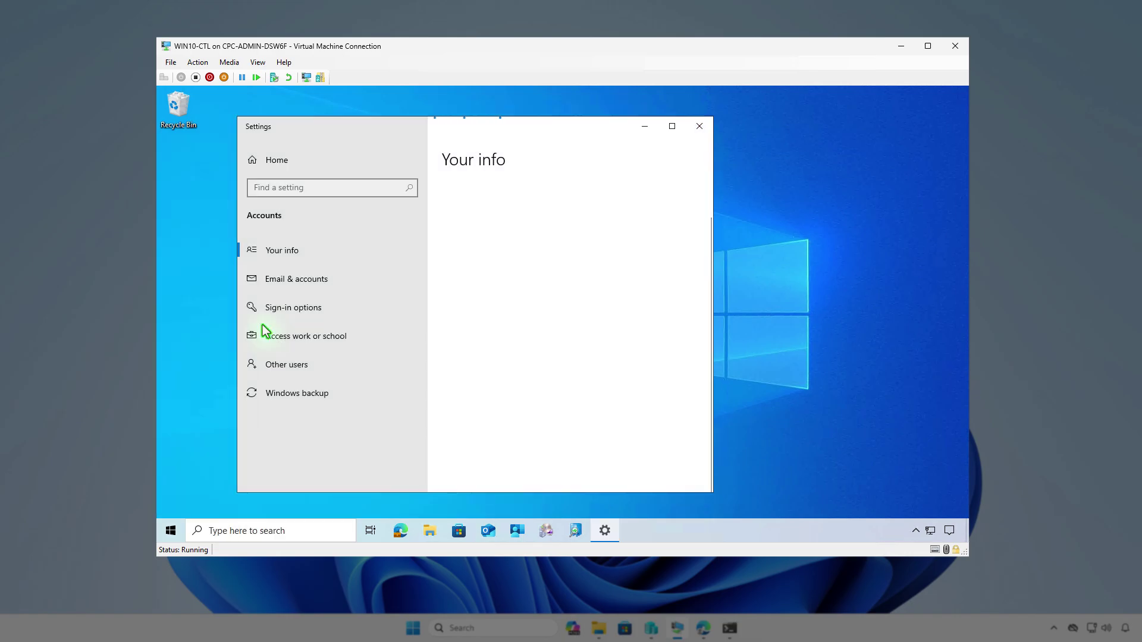
left_click(376, 339)
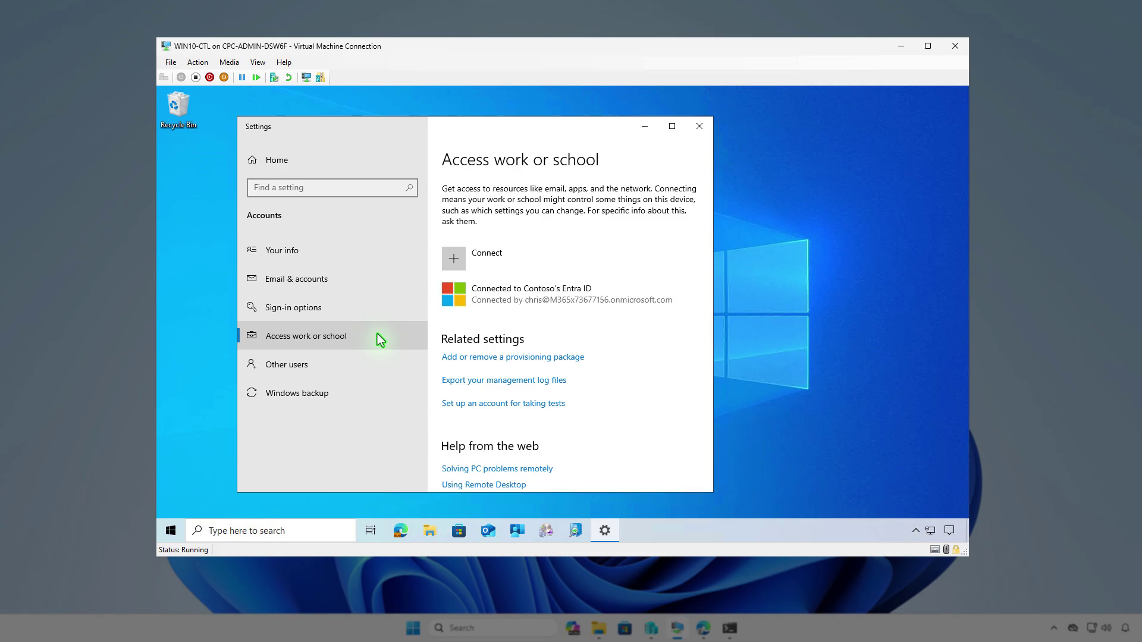
left_click(615, 300)
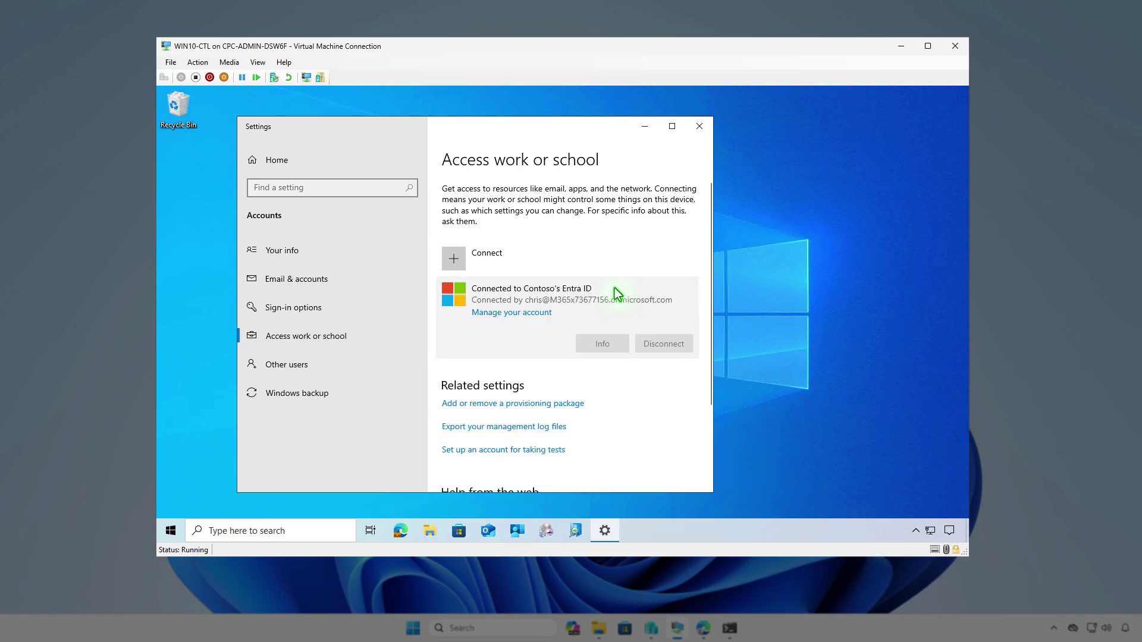
left_click(616, 344)
scroll(616, 345, "down", 5)
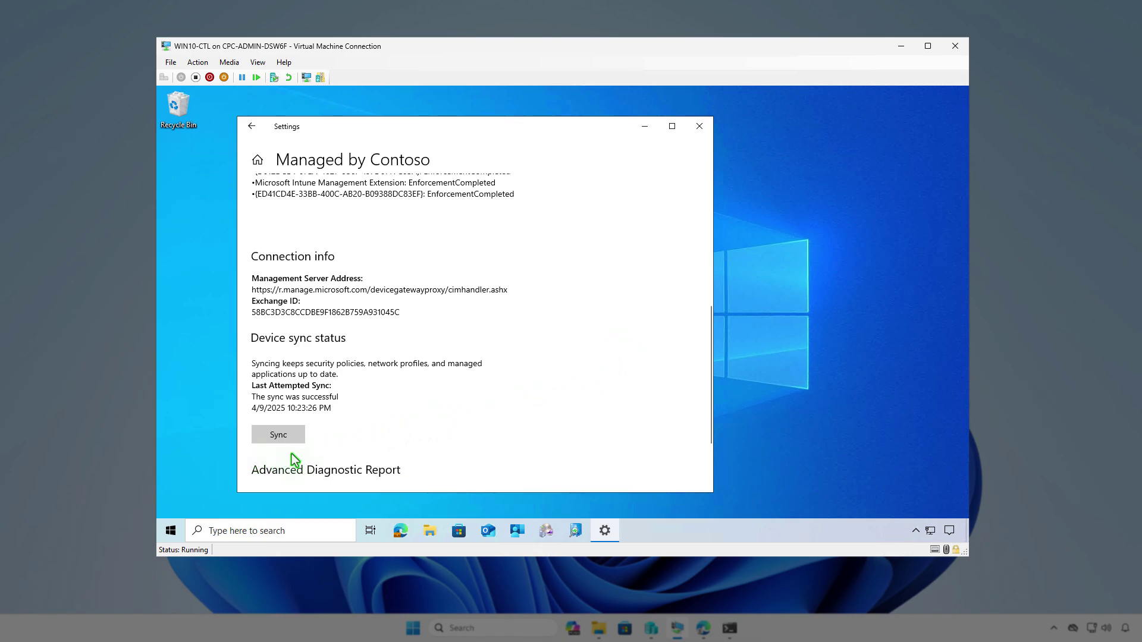
left_click(646, 127)
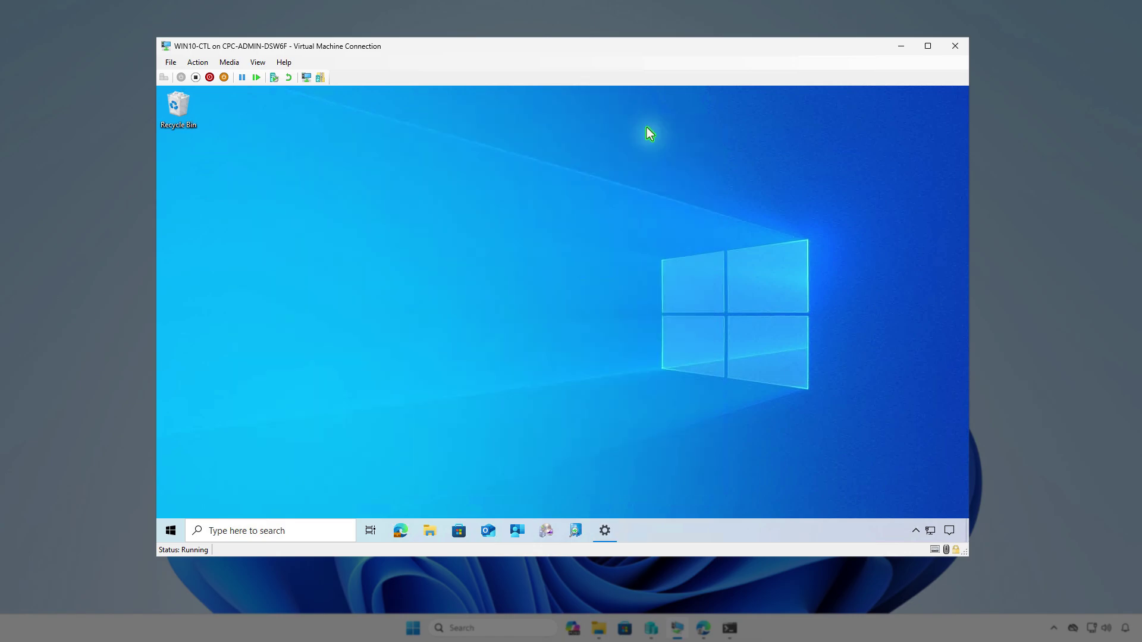
Step: Sync the device from the Company Portal settings and check the Intune software distribution notifications
left_click(519, 529)
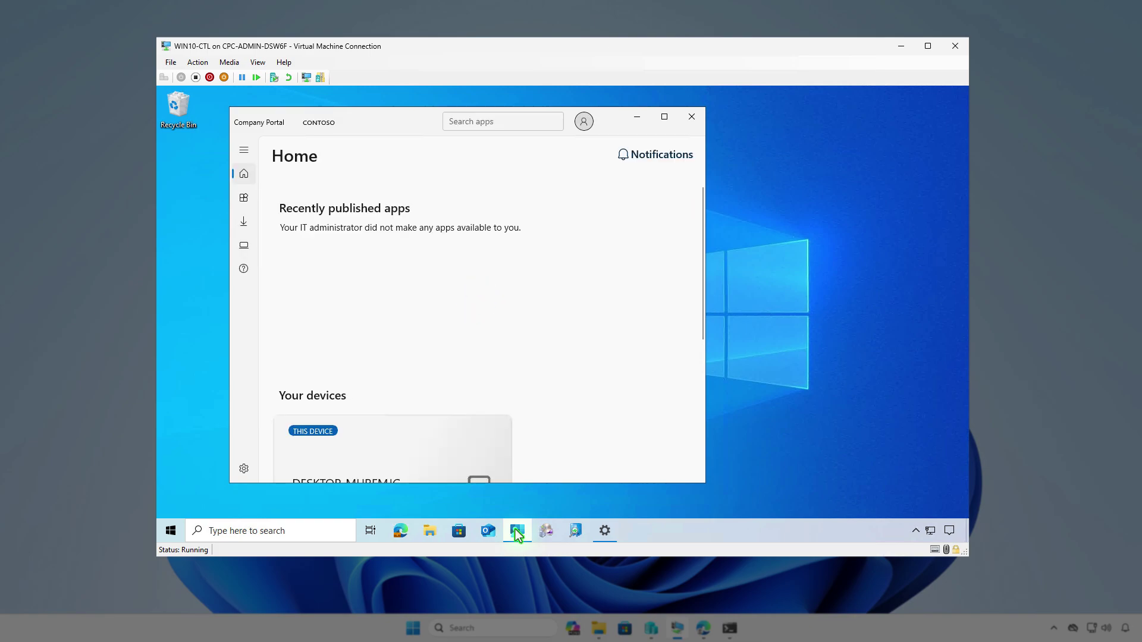
left_click(247, 469)
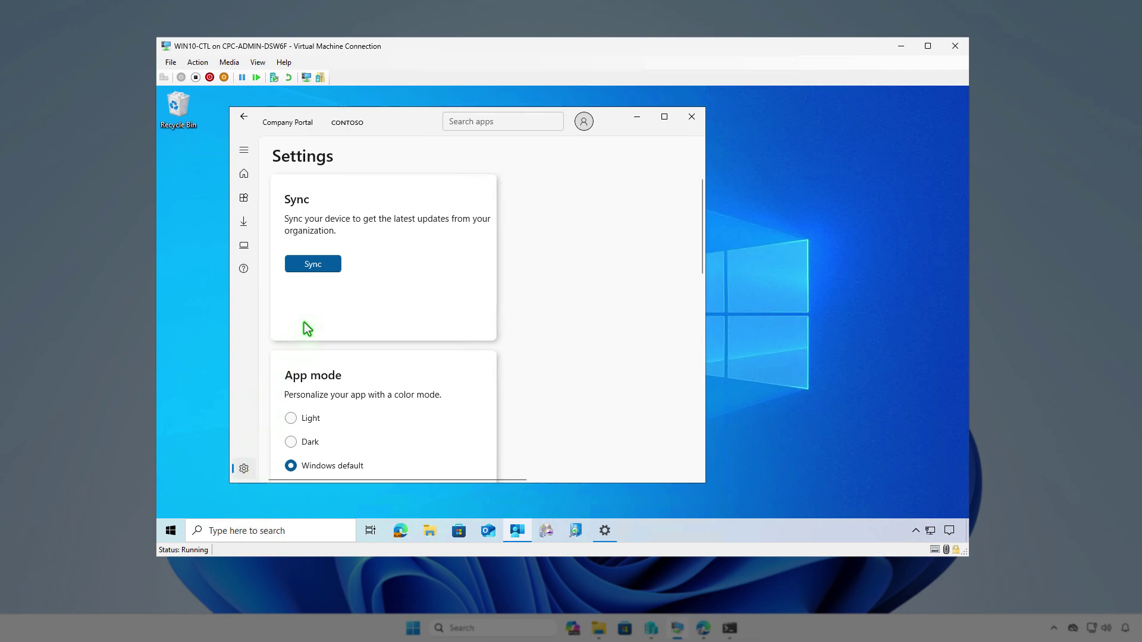
left_click(330, 265)
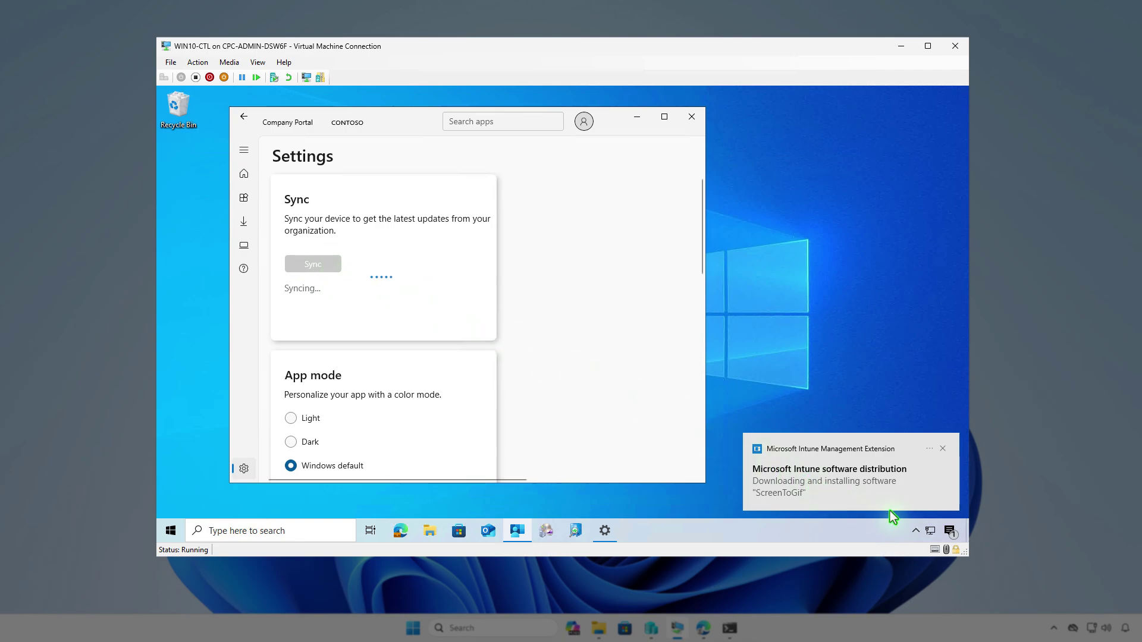
left_click(946, 532)
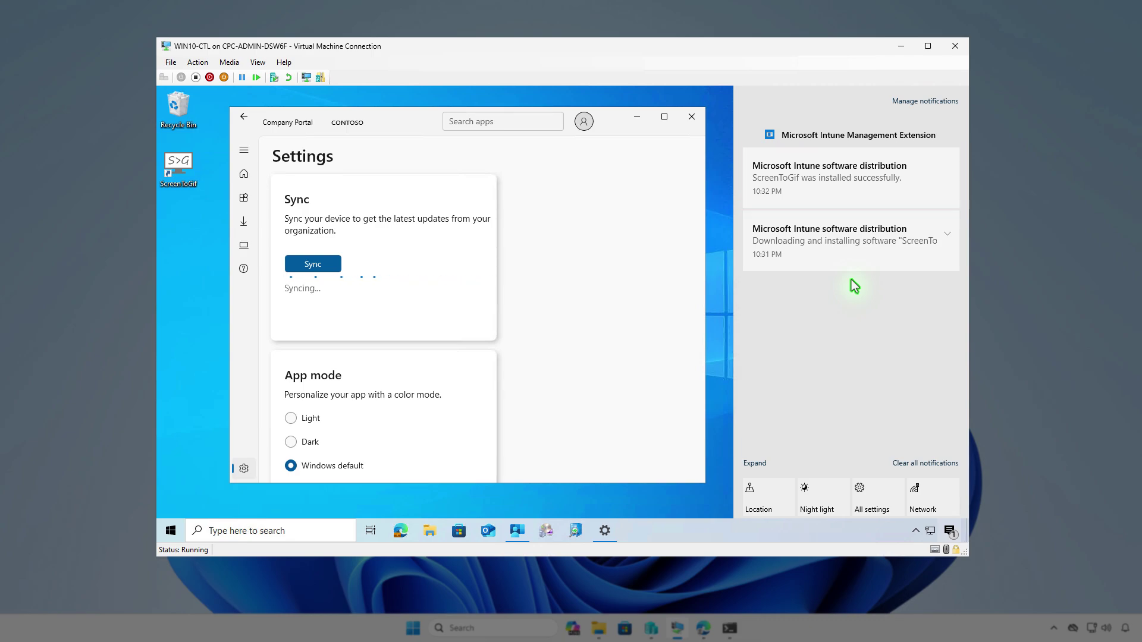
left_click(638, 118)
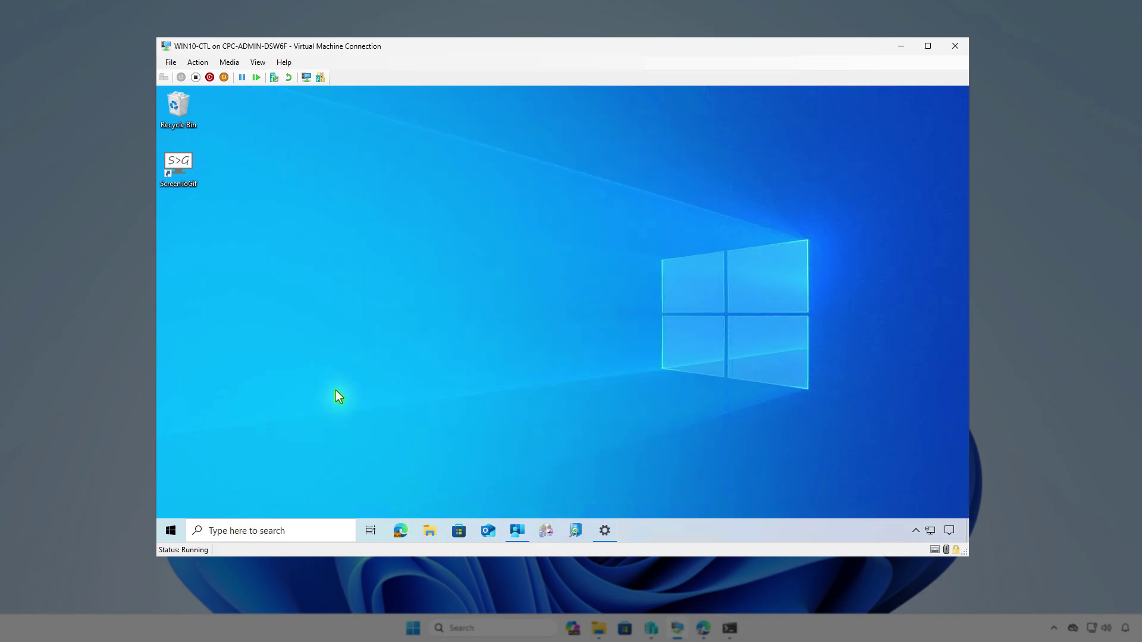
Step: Search the virtual machine's installed apps for "scre" to check for ScreenToGif
right_click(171, 530)
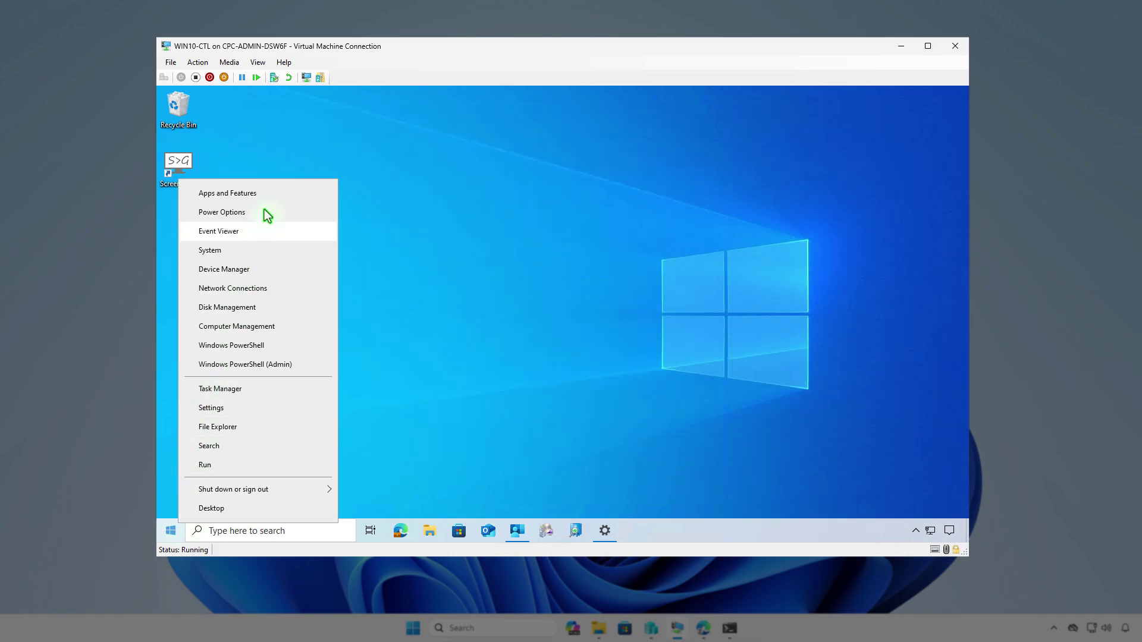
left_click(266, 194)
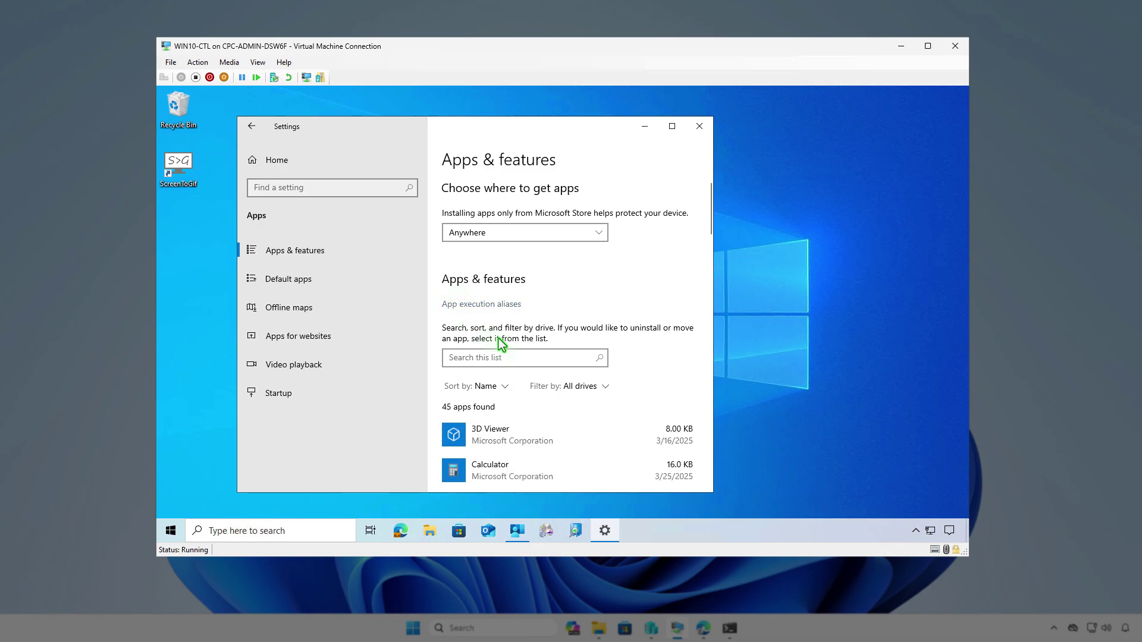
left_click(538, 358)
type("scre")
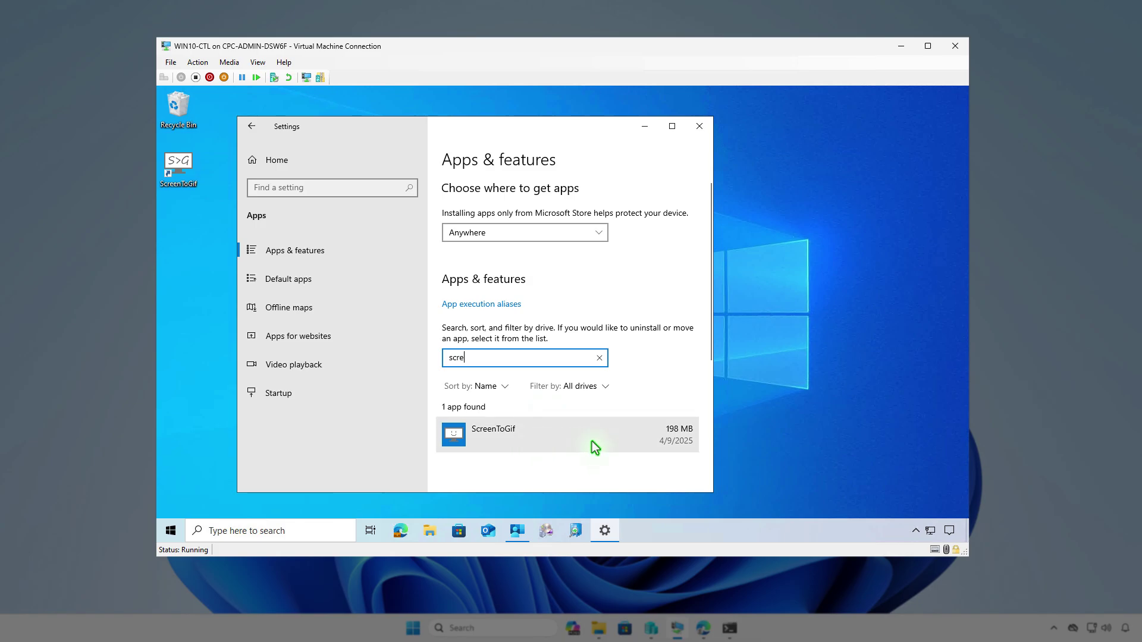
left_click(642, 130)
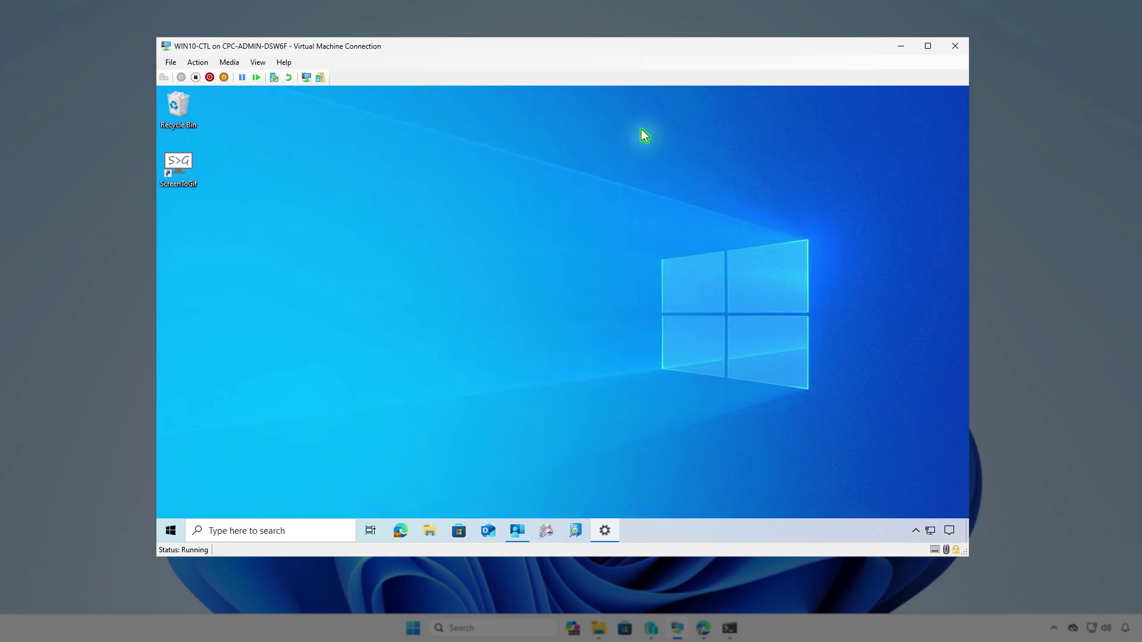
Step: Switch back to the Intune admin center in Edge, refresh the ScreenToGif overview, and check its device install status
left_click(902, 50)
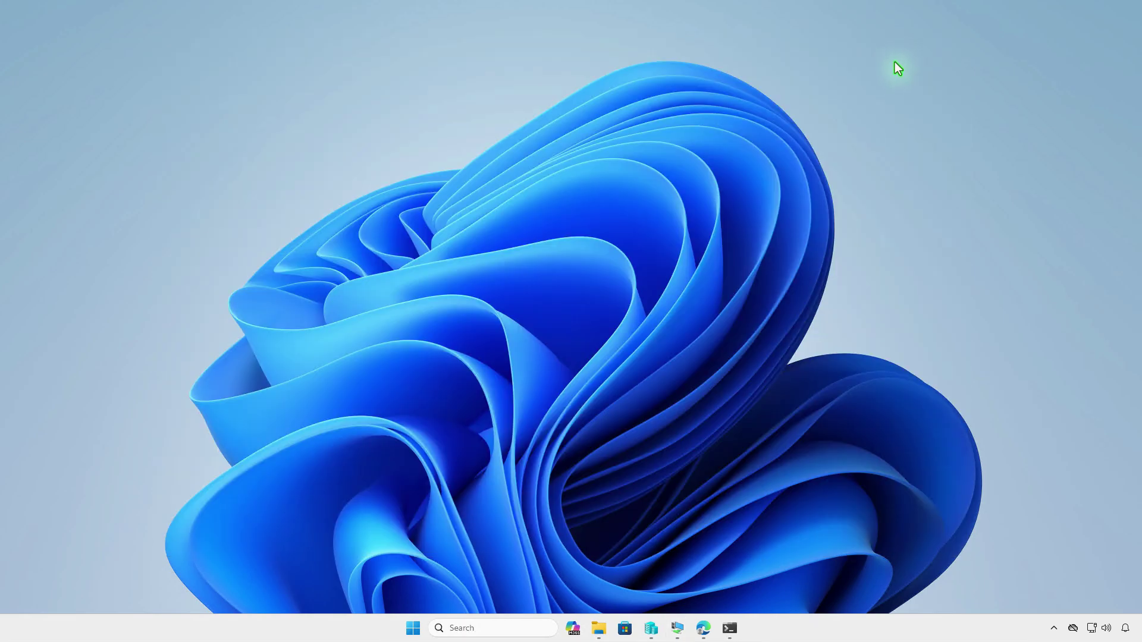
left_click(704, 629)
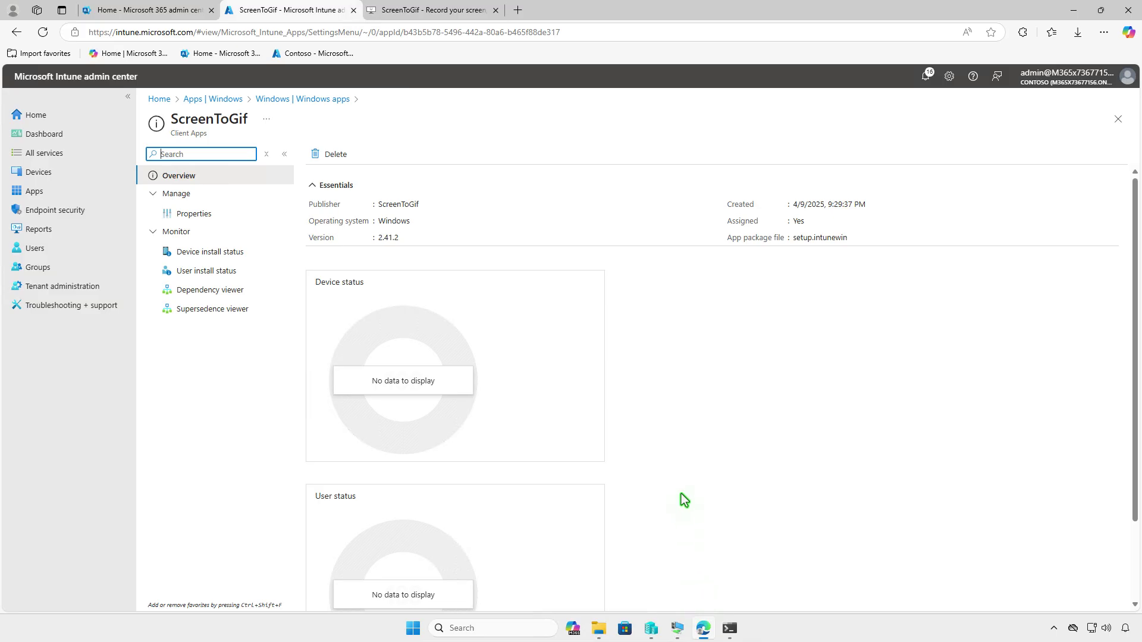
left_click(46, 35)
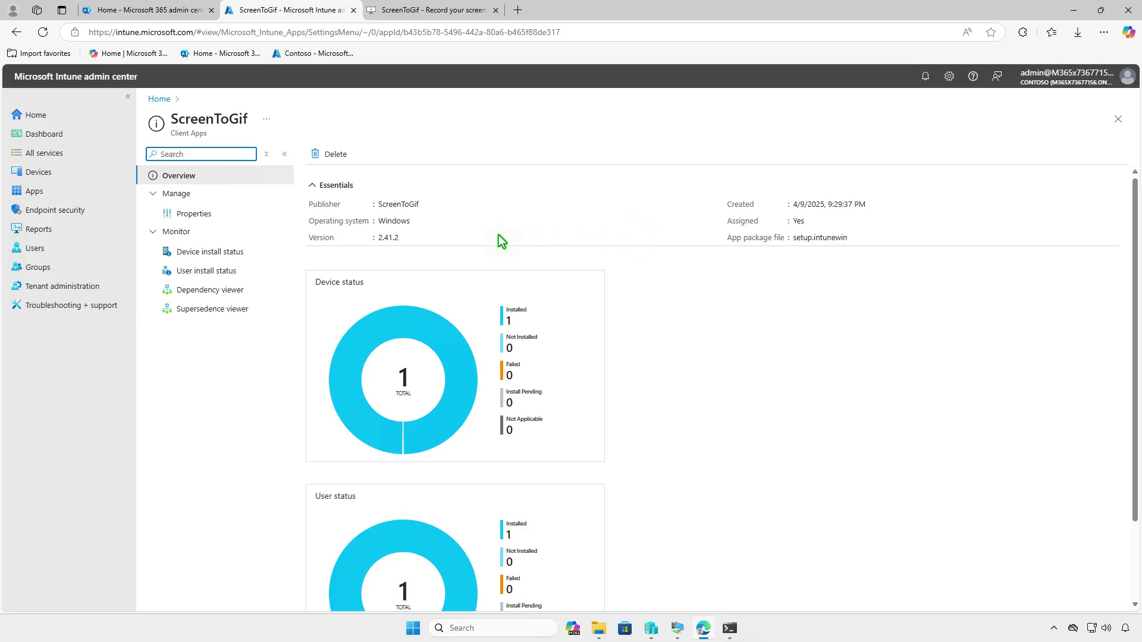
left_click(245, 251)
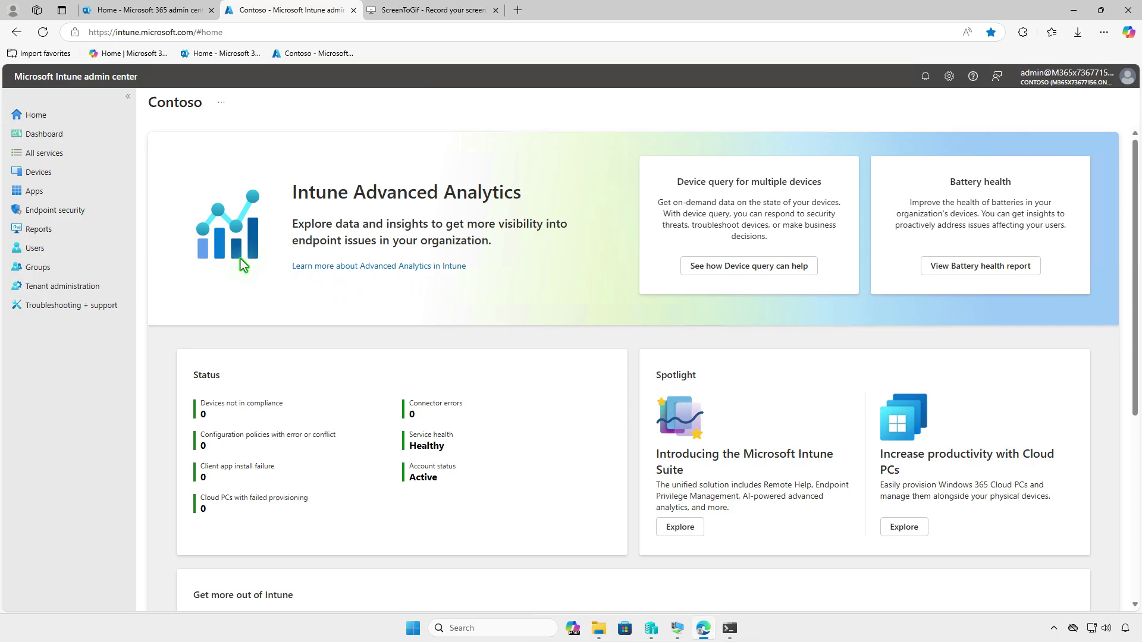
Step: Open the properties of ScreenToGif from the Windows apps list and find its assignments
left_click(84, 195)
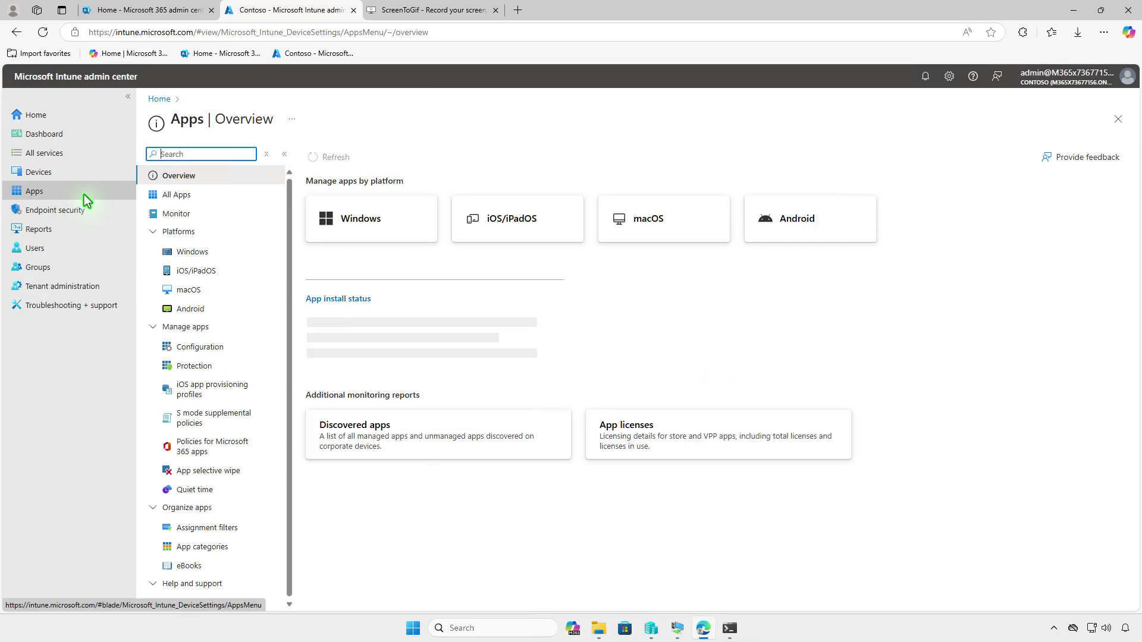
left_click(209, 255)
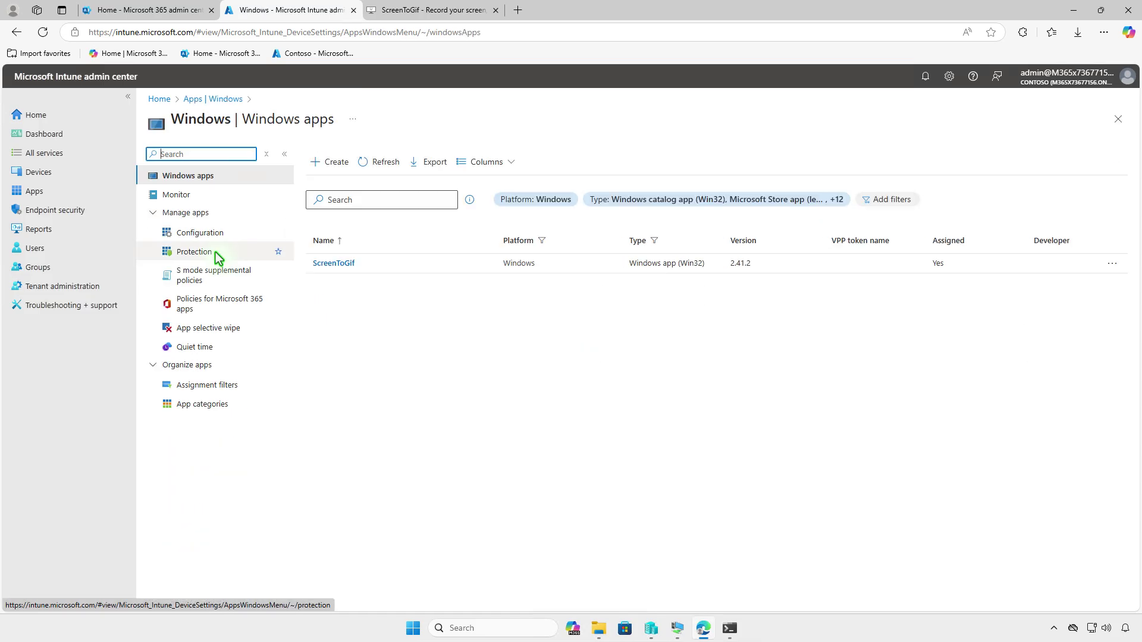
left_click(333, 265)
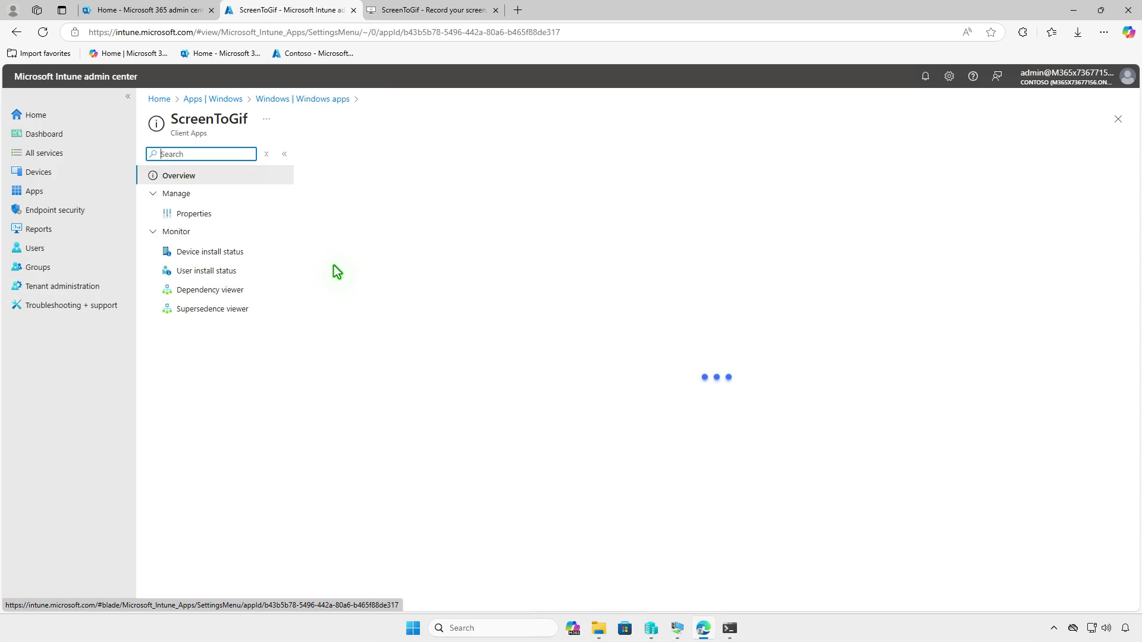
left_click(223, 217)
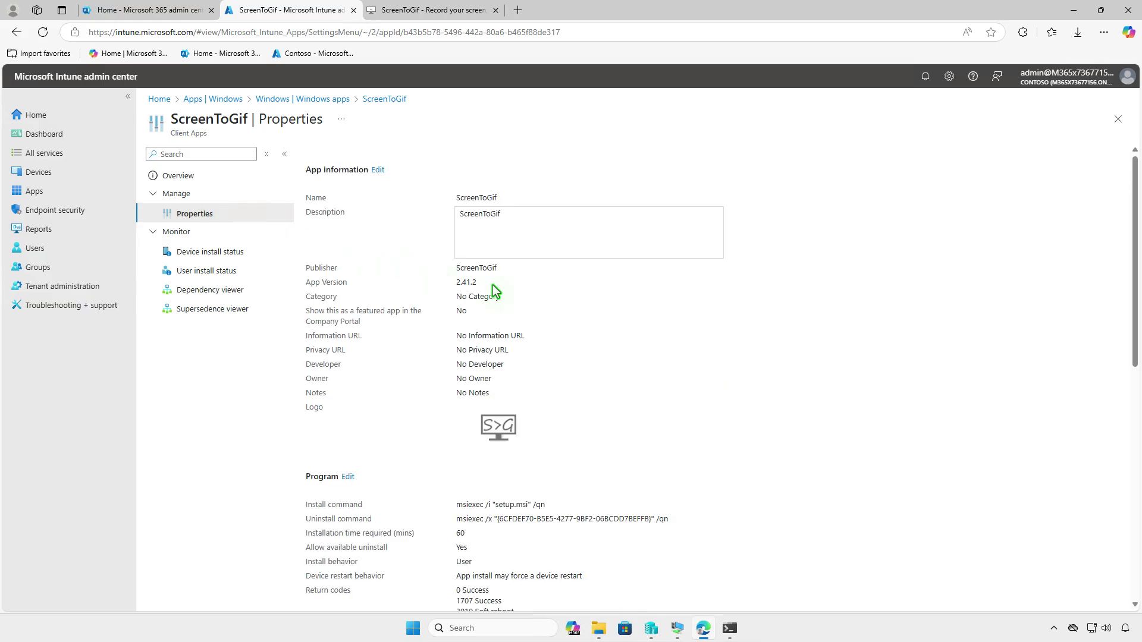
scroll(628, 335, "down", 12)
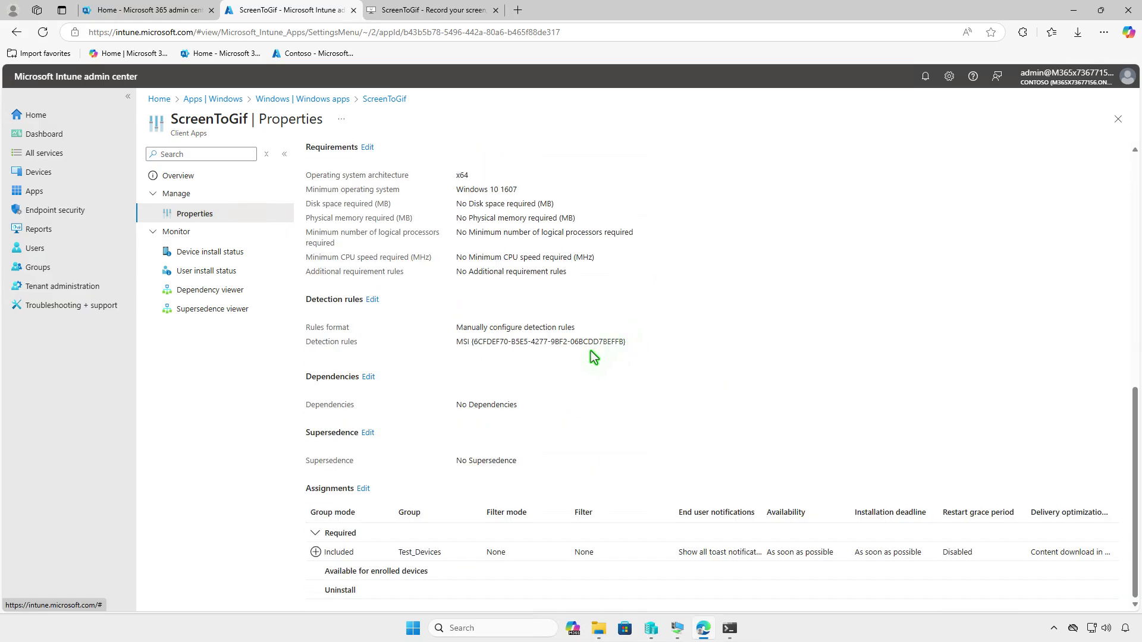
Step: Edit the ScreenToGif app's assignments and delete the Test_Devices group from Required
left_click(362, 488)
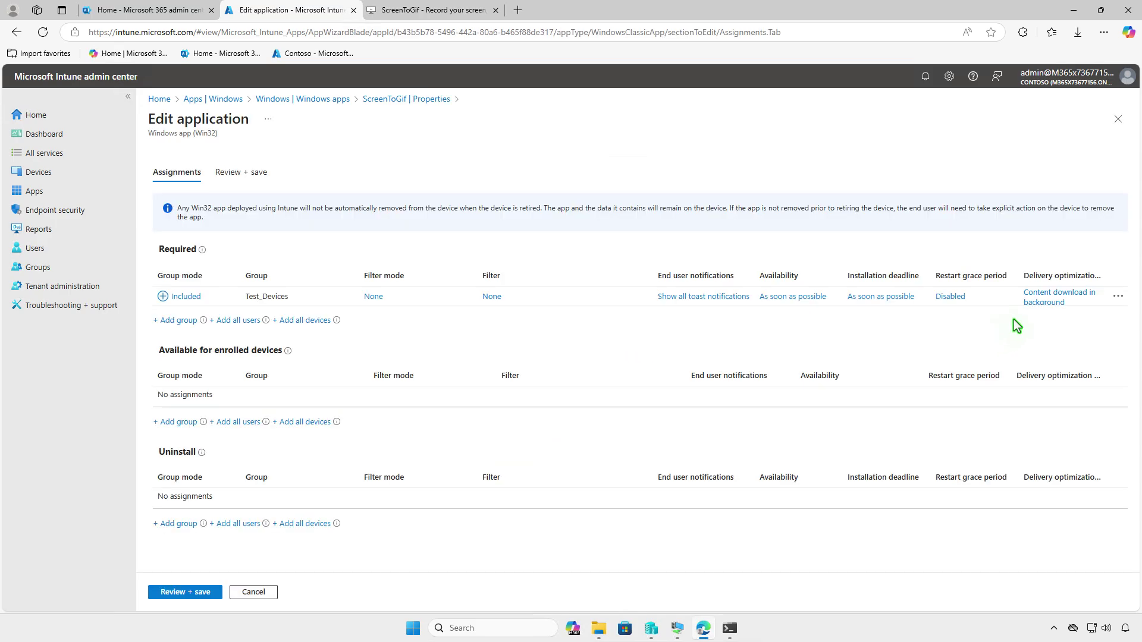
left_click(1115, 299)
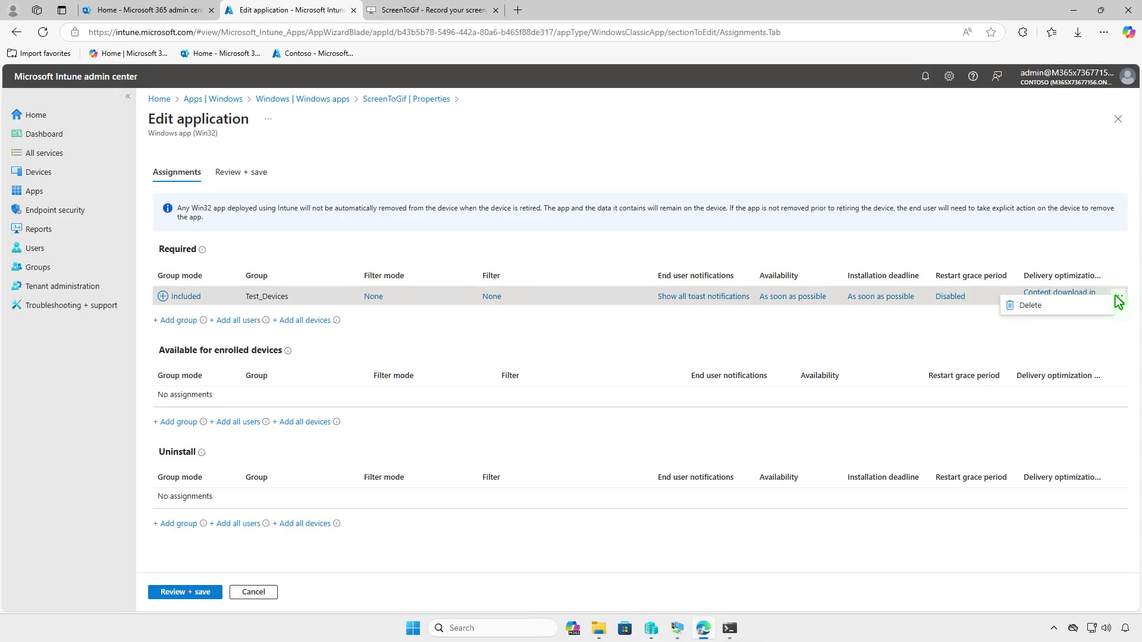
left_click(1061, 314)
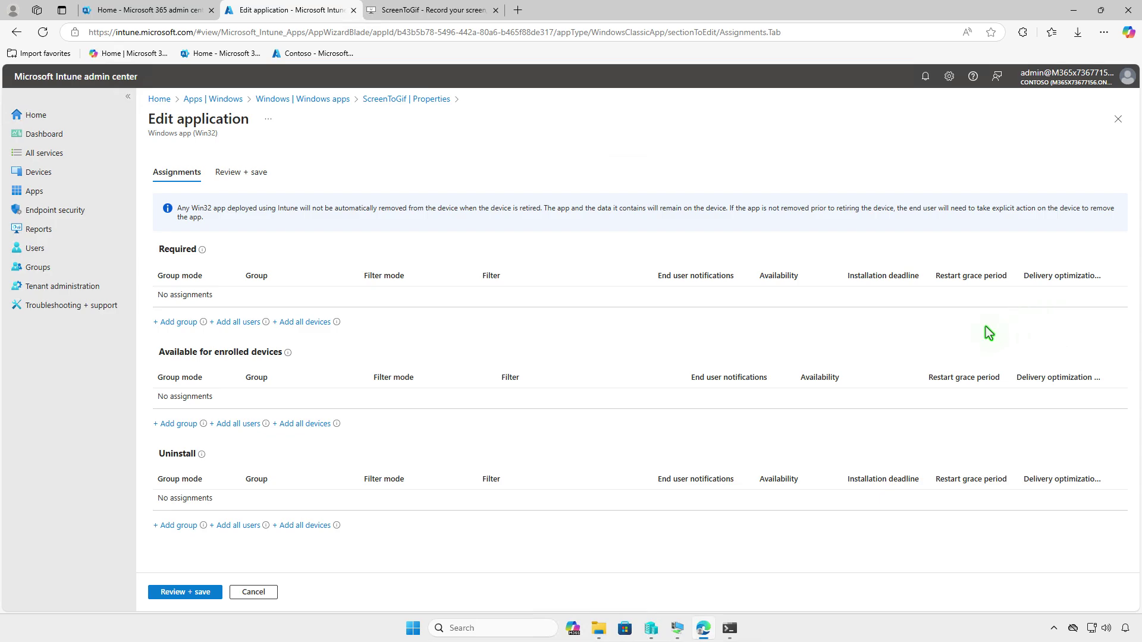
Step: Assign the Test_Devices group to ScreenToGif for uninstall and save the reviewed assignment changes
left_click(183, 524)
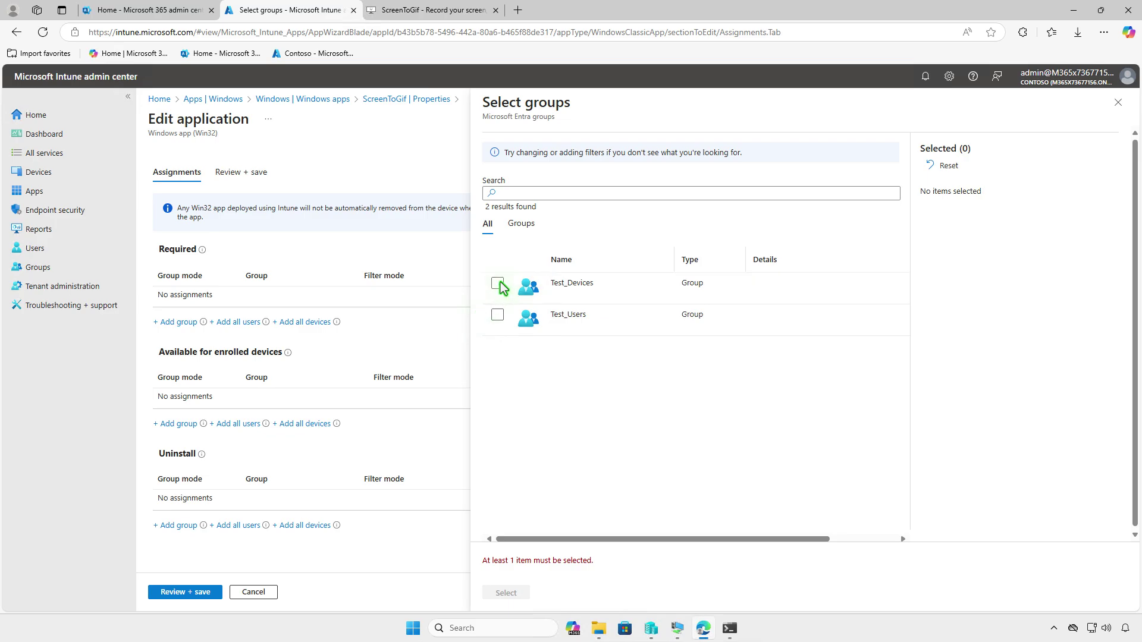
left_click(499, 284)
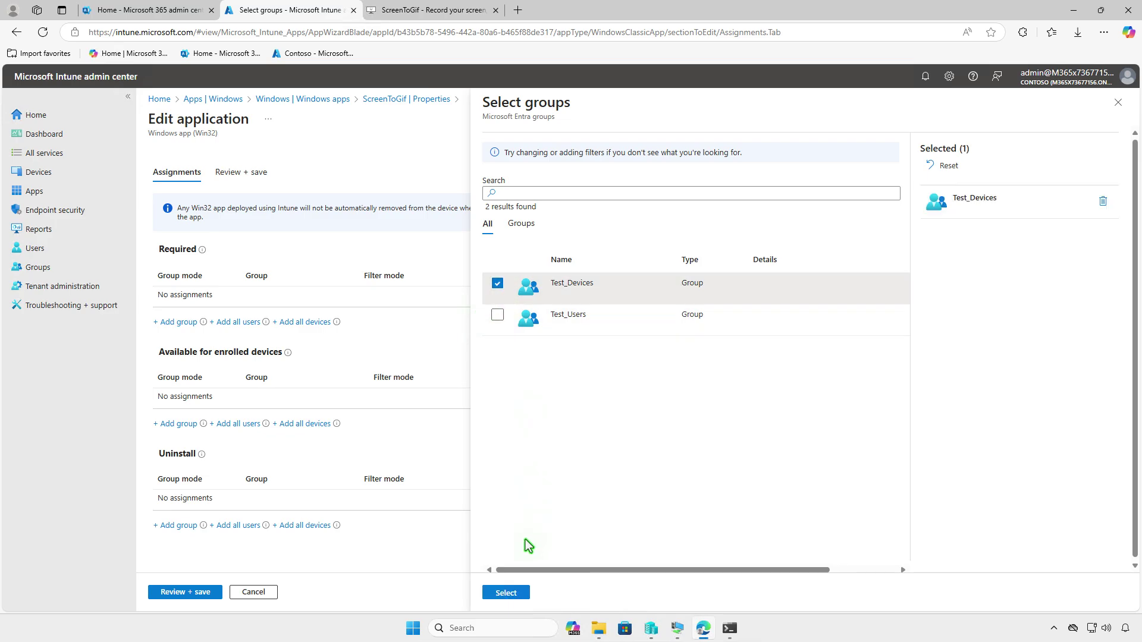
left_click(518, 592)
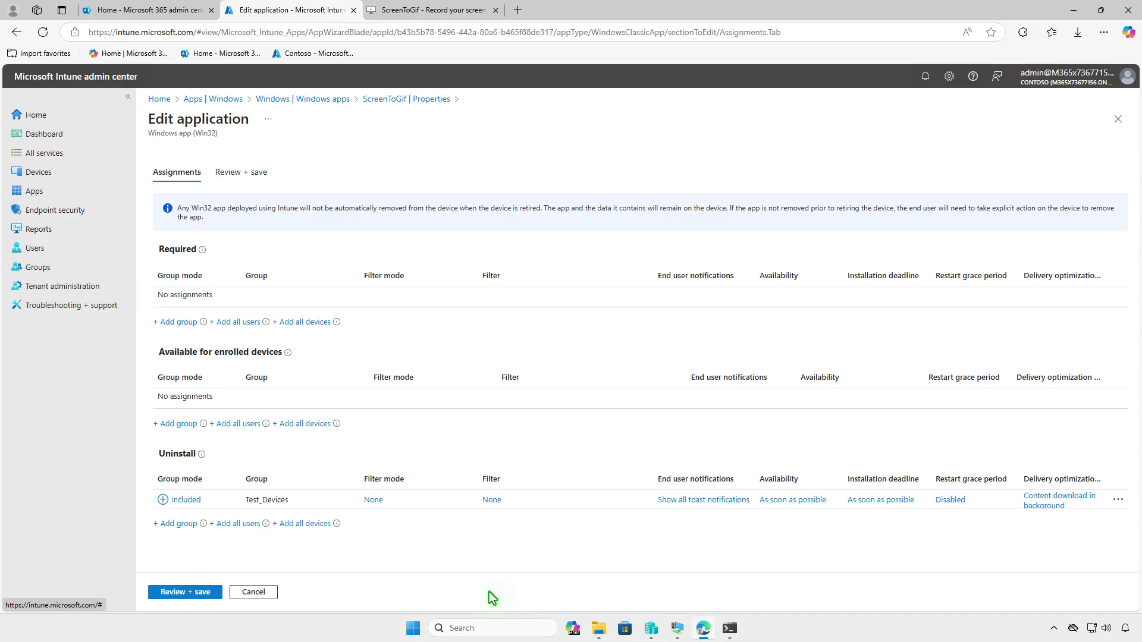
left_click(174, 593)
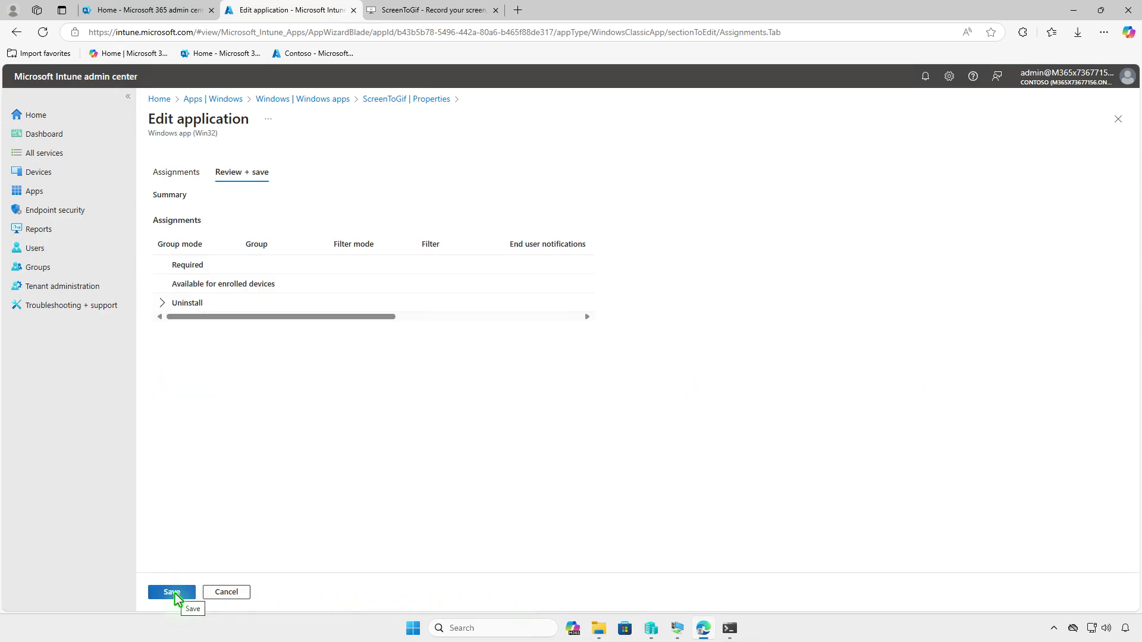
left_click(174, 594)
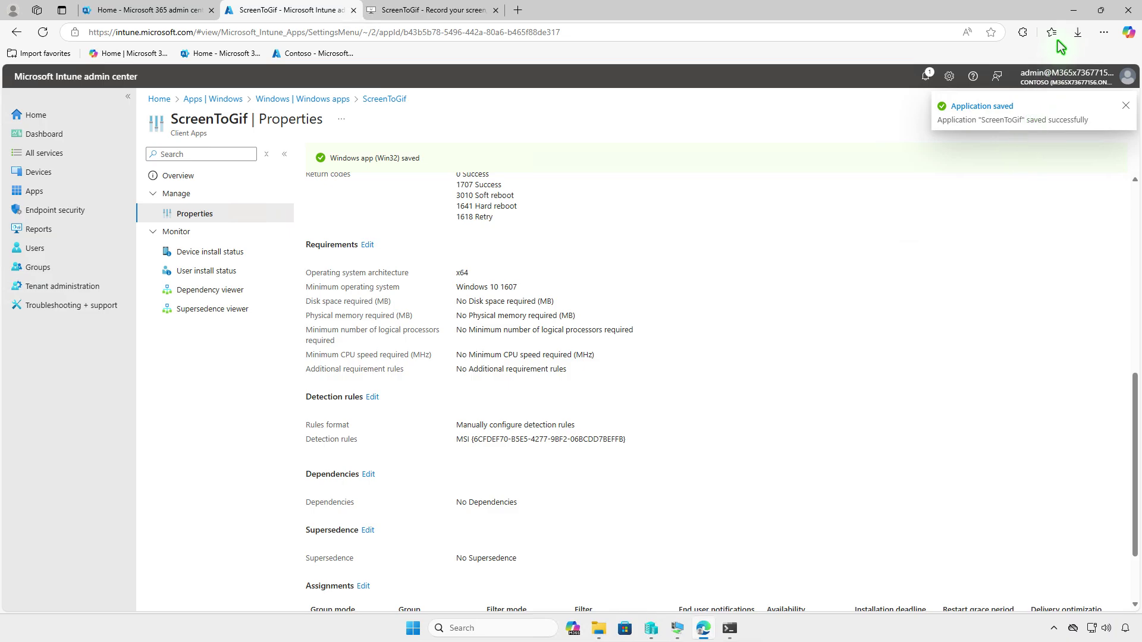
Step: Switch to the WIN10-CTL virtual machine, sync the device from Company Portal, and check its Intune notifications
left_click(1073, 12)
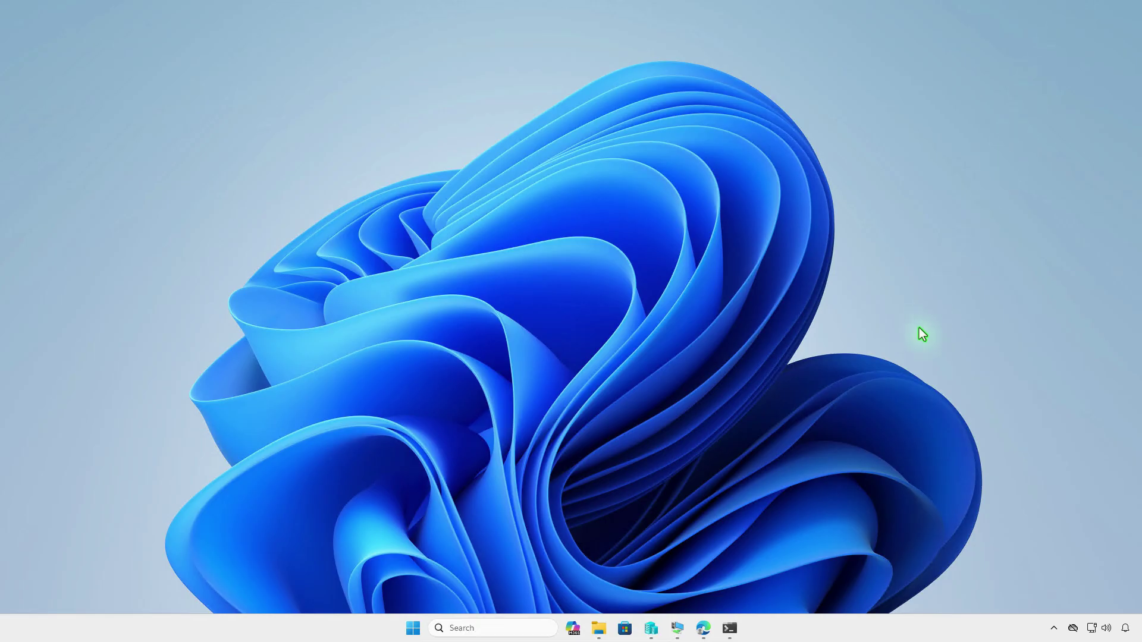
left_click(678, 628)
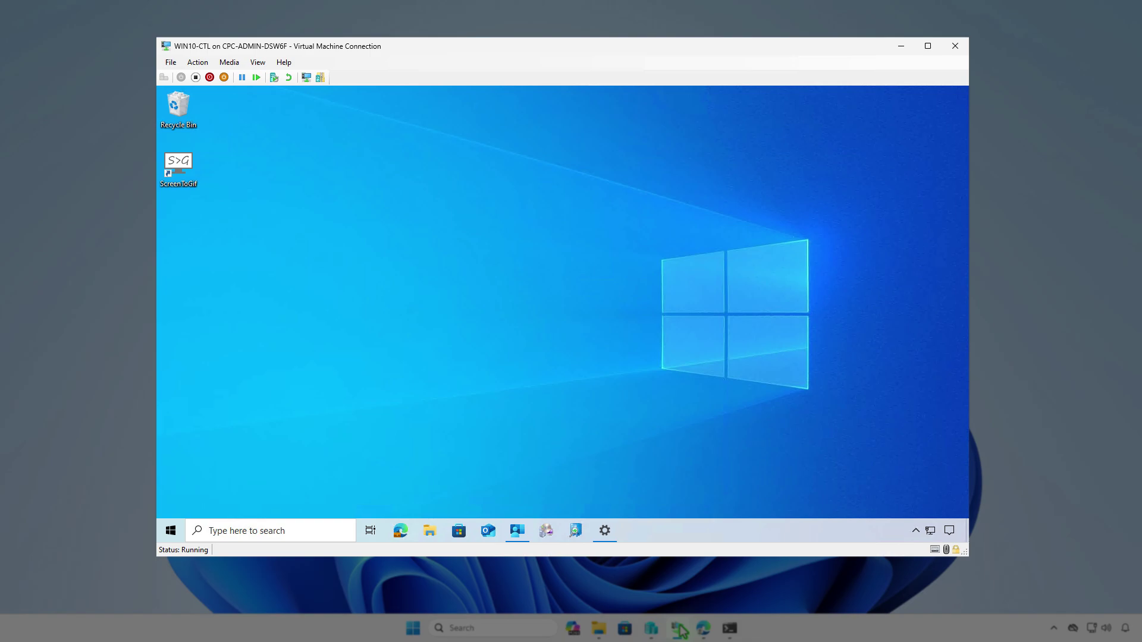
left_click(522, 538)
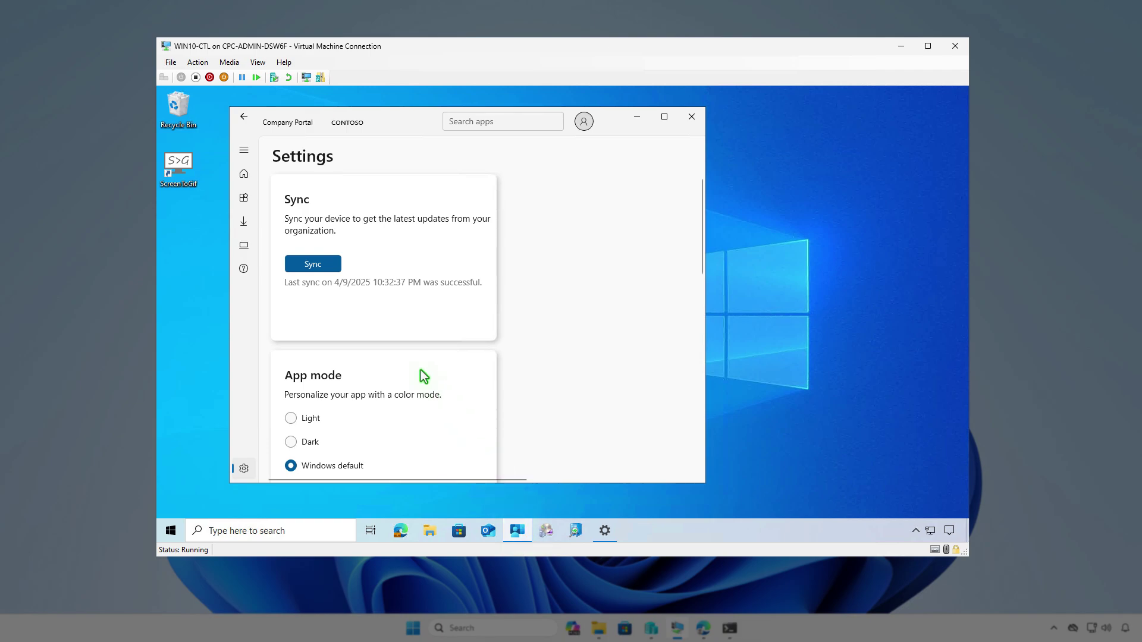
left_click(337, 267)
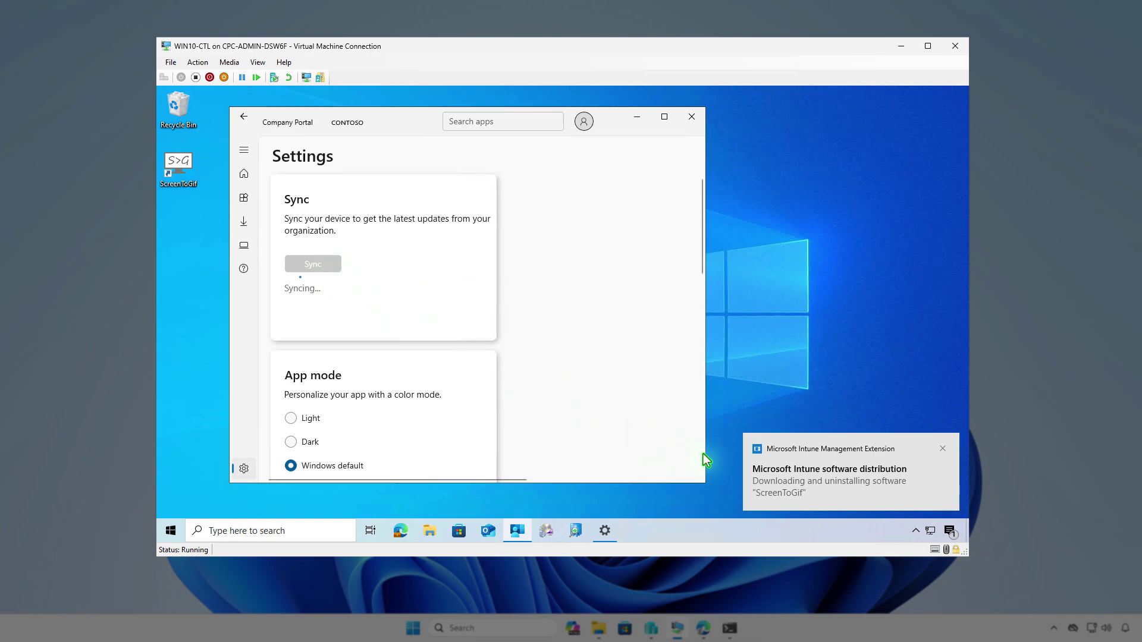
left_click(950, 531)
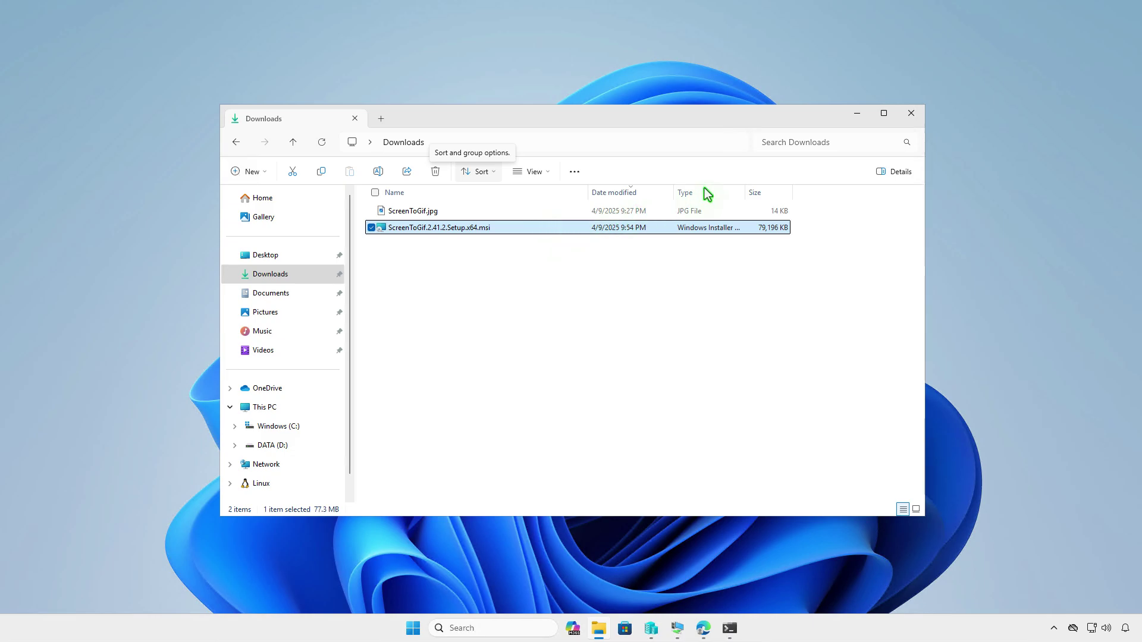
Step: Return to the Intune admin center in Edge and start creating a Windows app of type Line-of-business app
left_click(855, 114)
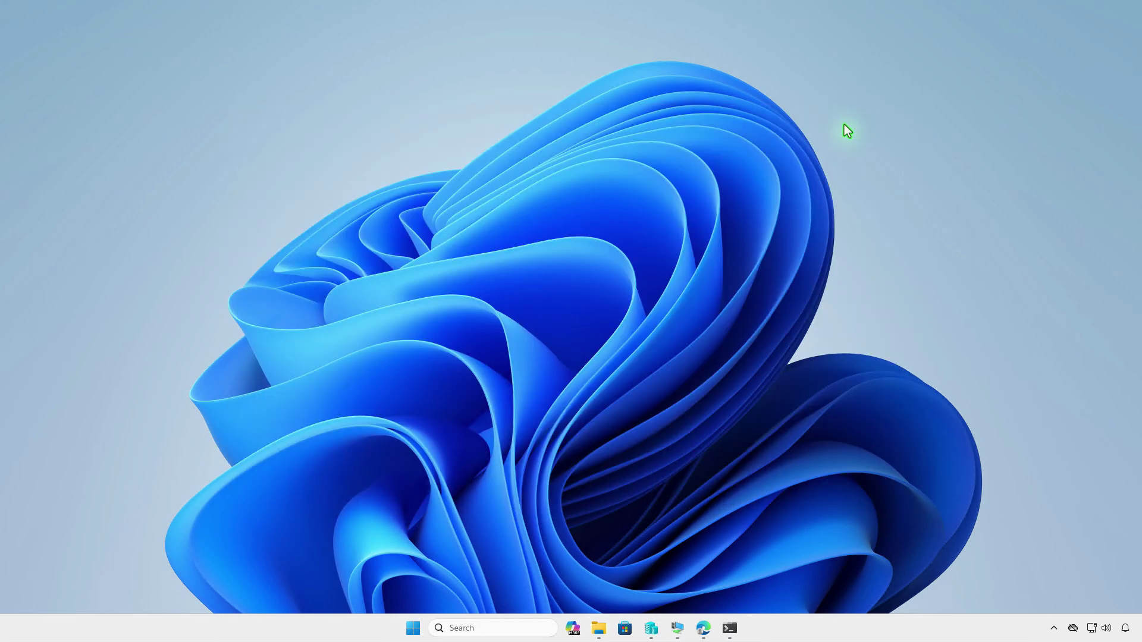
left_click(704, 628)
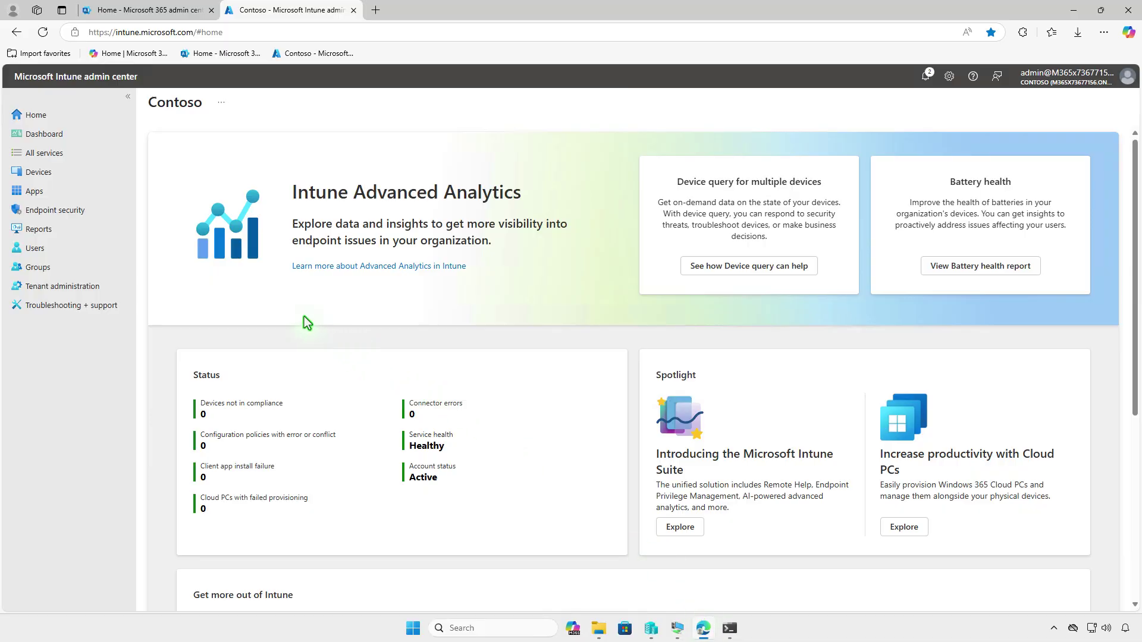
left_click(72, 193)
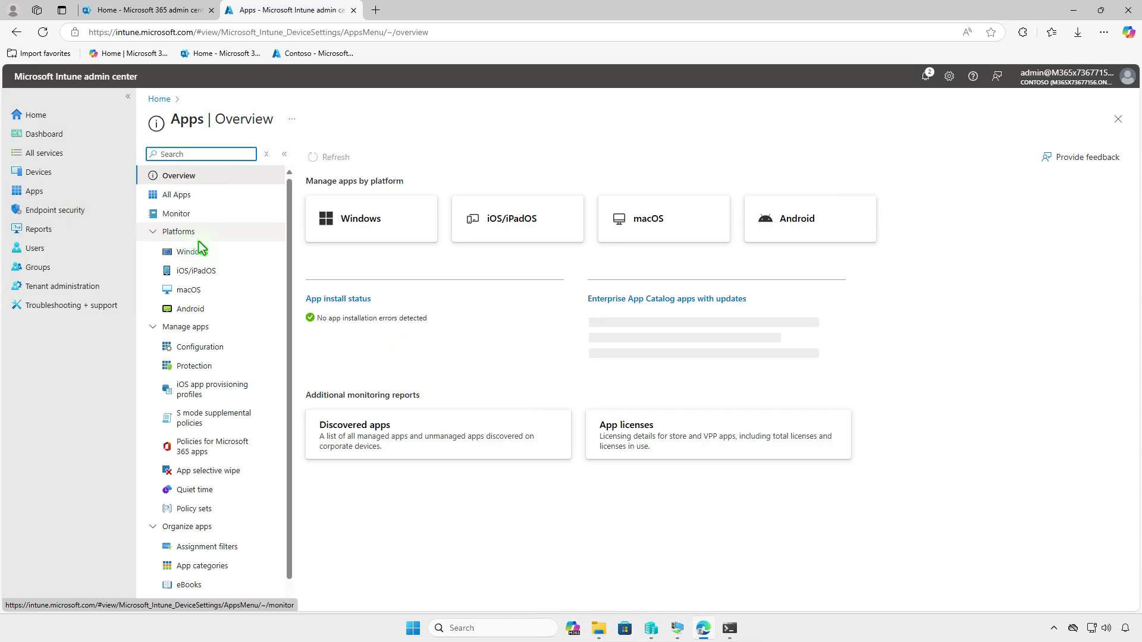
left_click(233, 252)
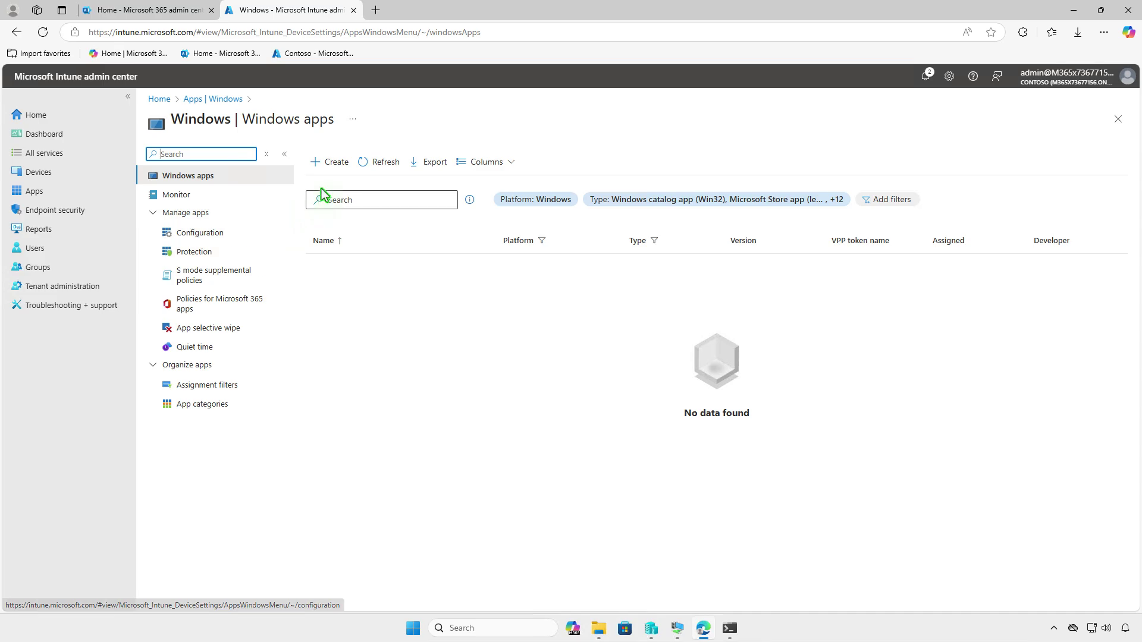
left_click(331, 166)
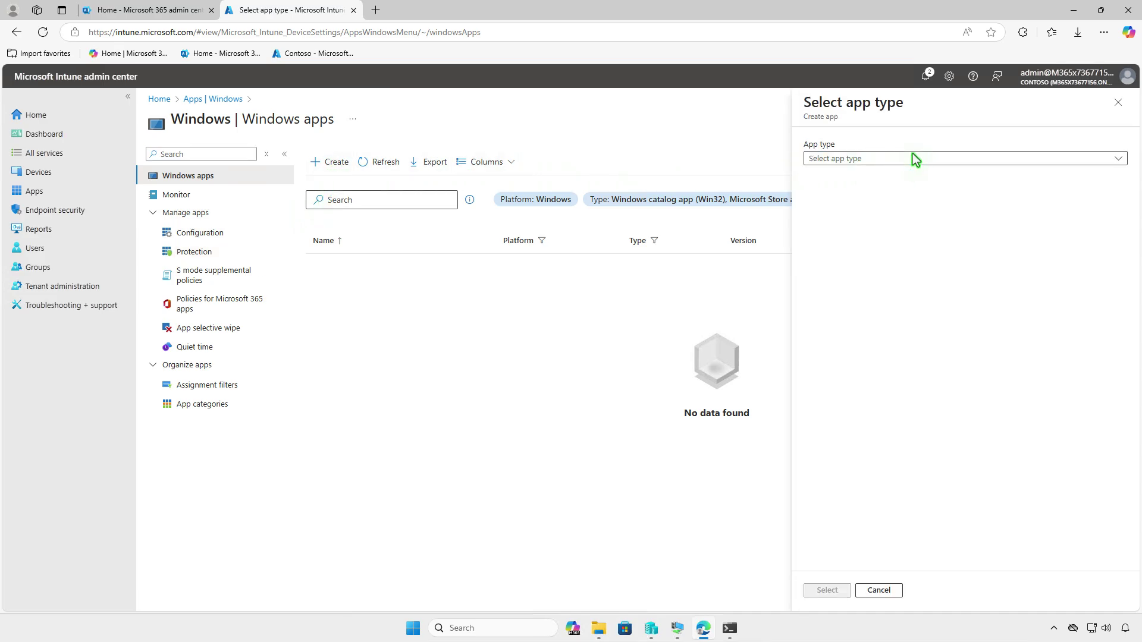
left_click(951, 158)
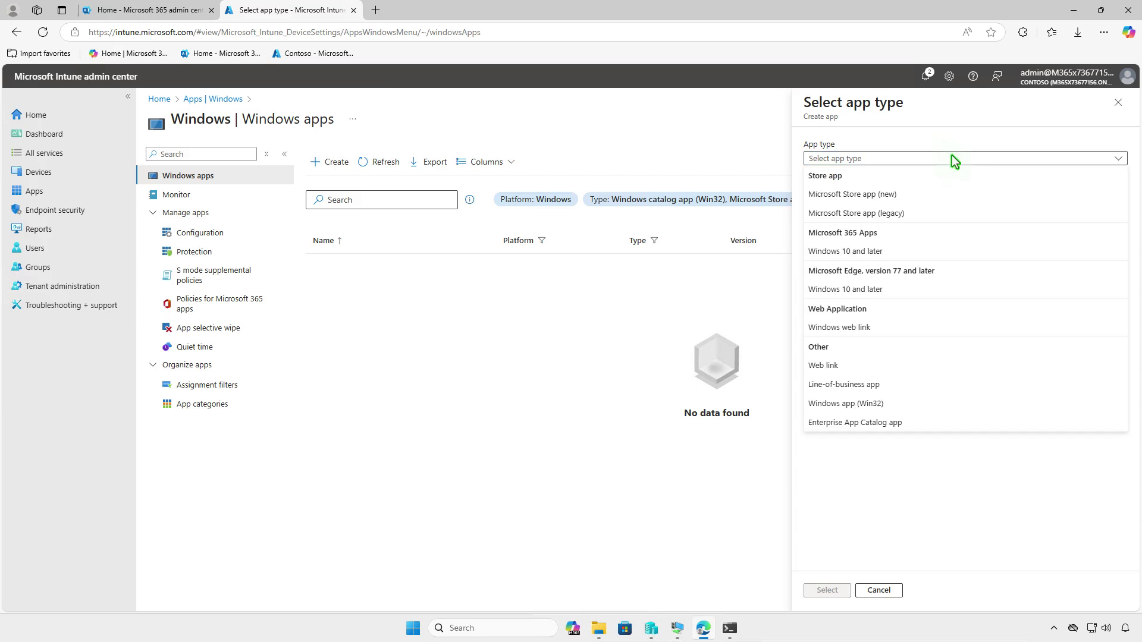
left_click(932, 385)
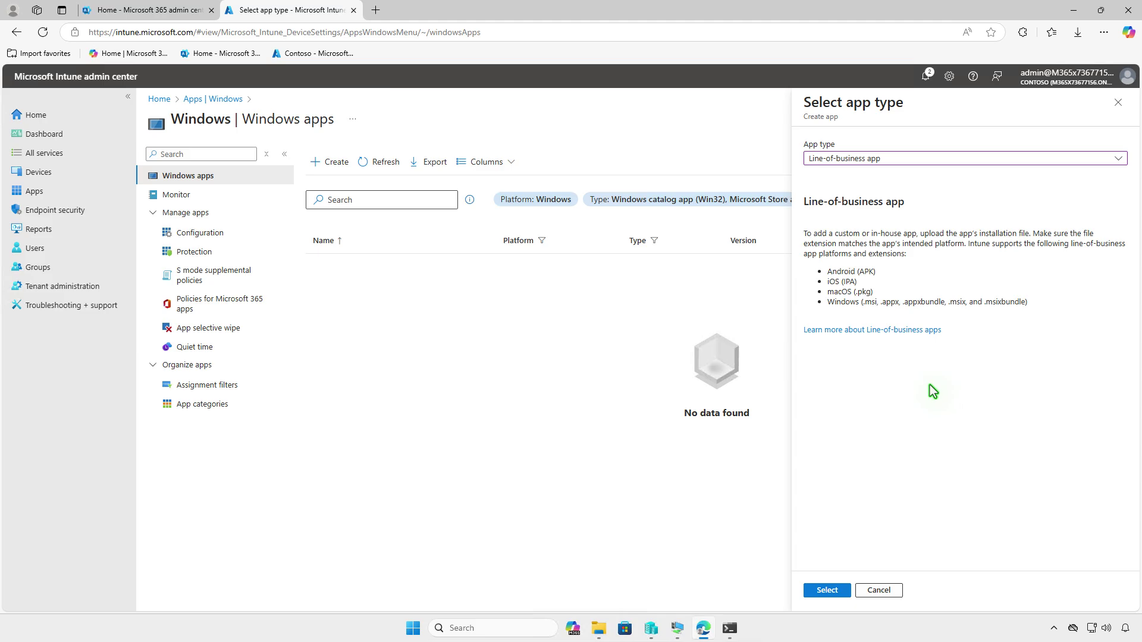
left_click(840, 587)
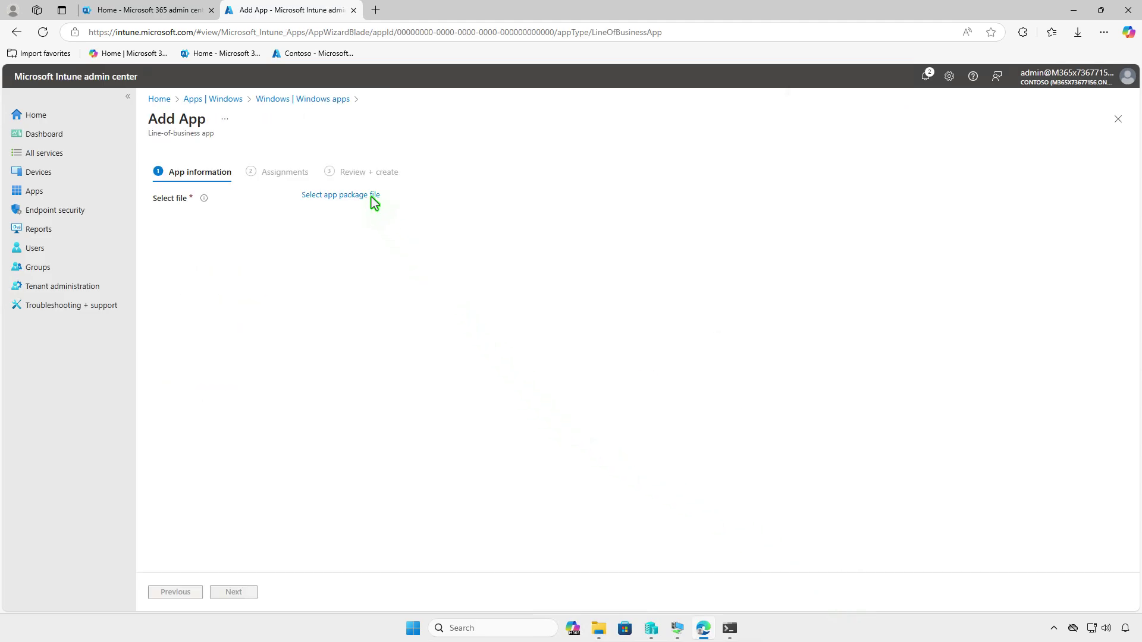
Step: Load ScreenToGif.2.41.2.Setup.x64.msi from Downloads as the app package file and set the publisher to ScreenToGif
left_click(370, 196)
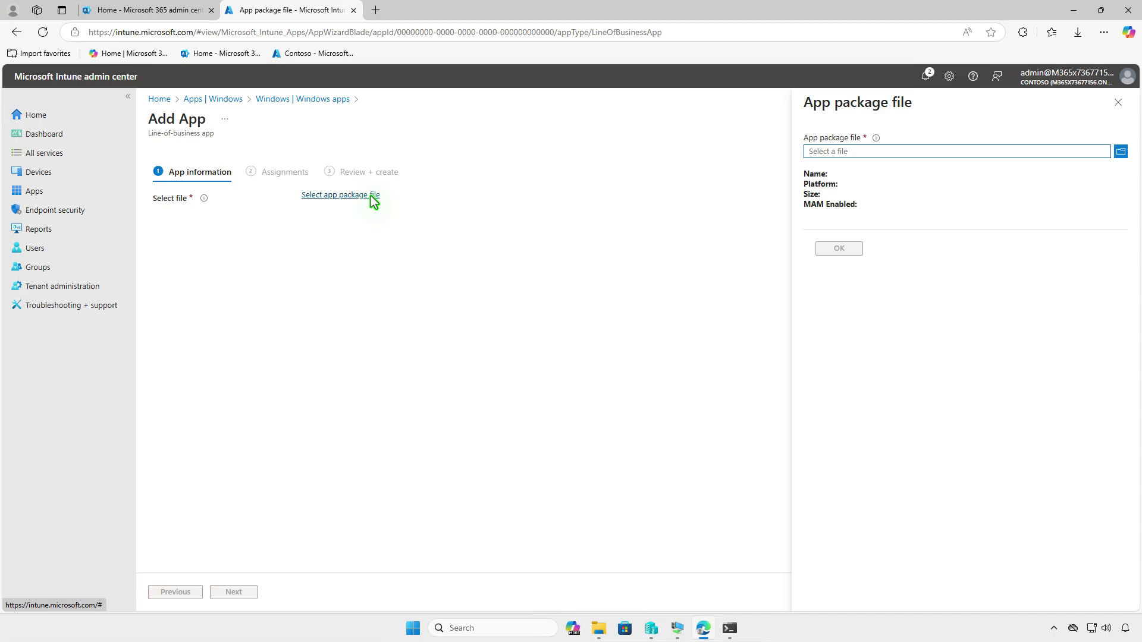
left_click(873, 153)
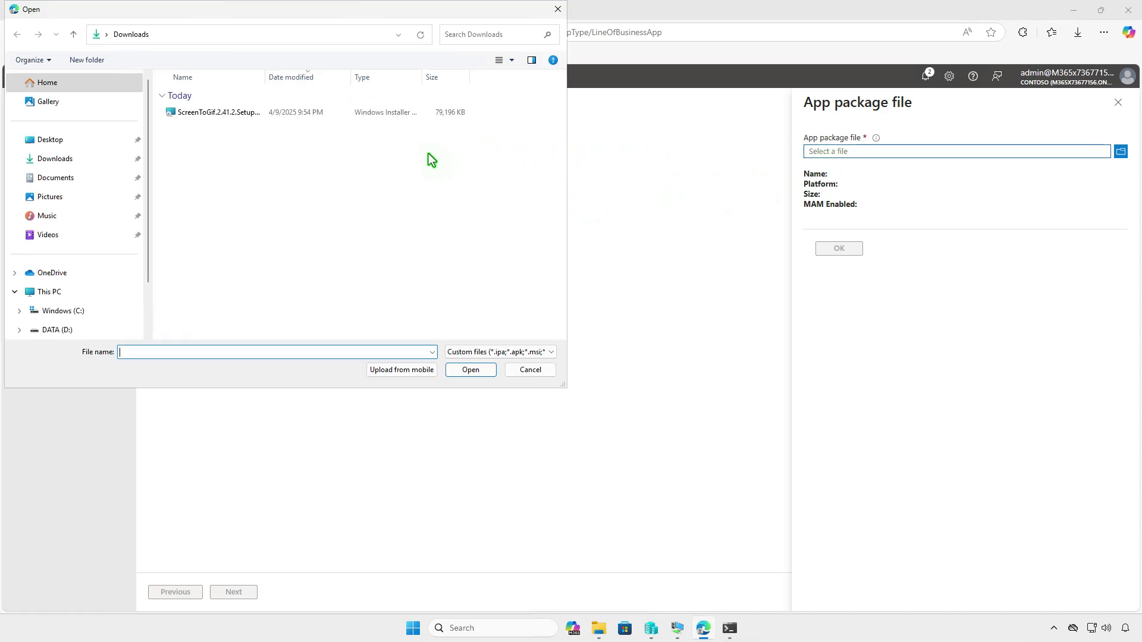
left_click(240, 113)
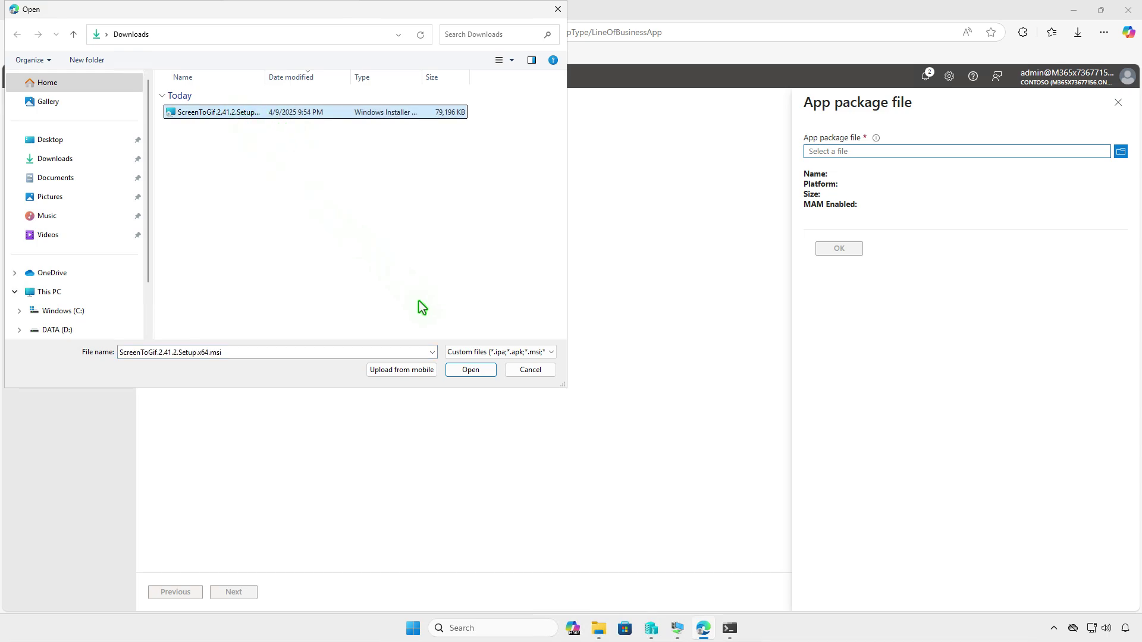
left_click(471, 369)
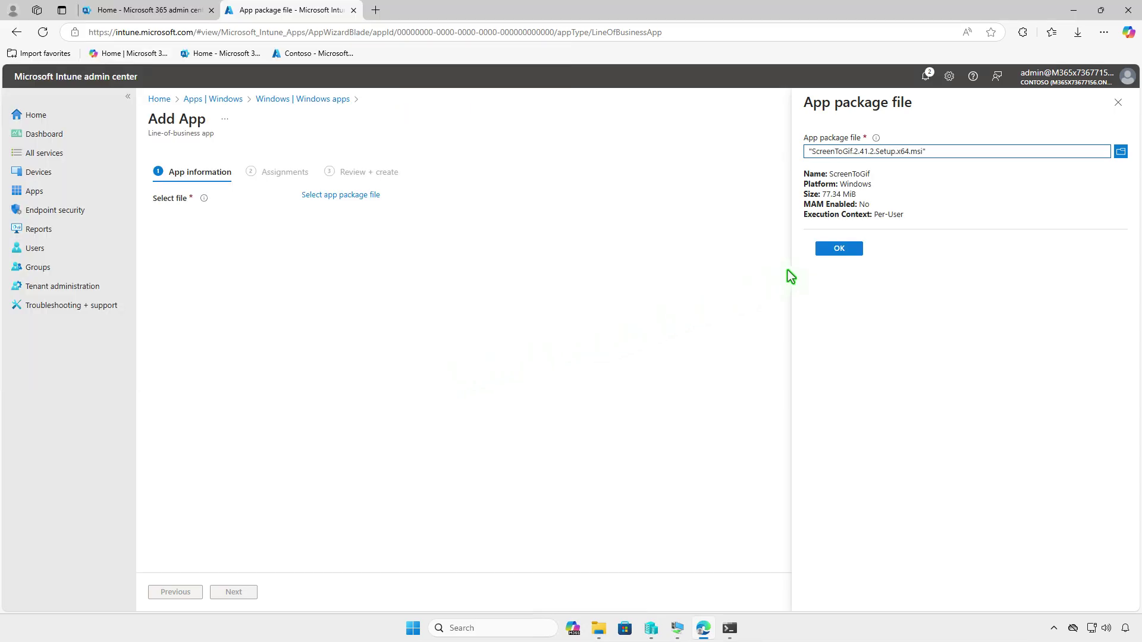
left_click(839, 251)
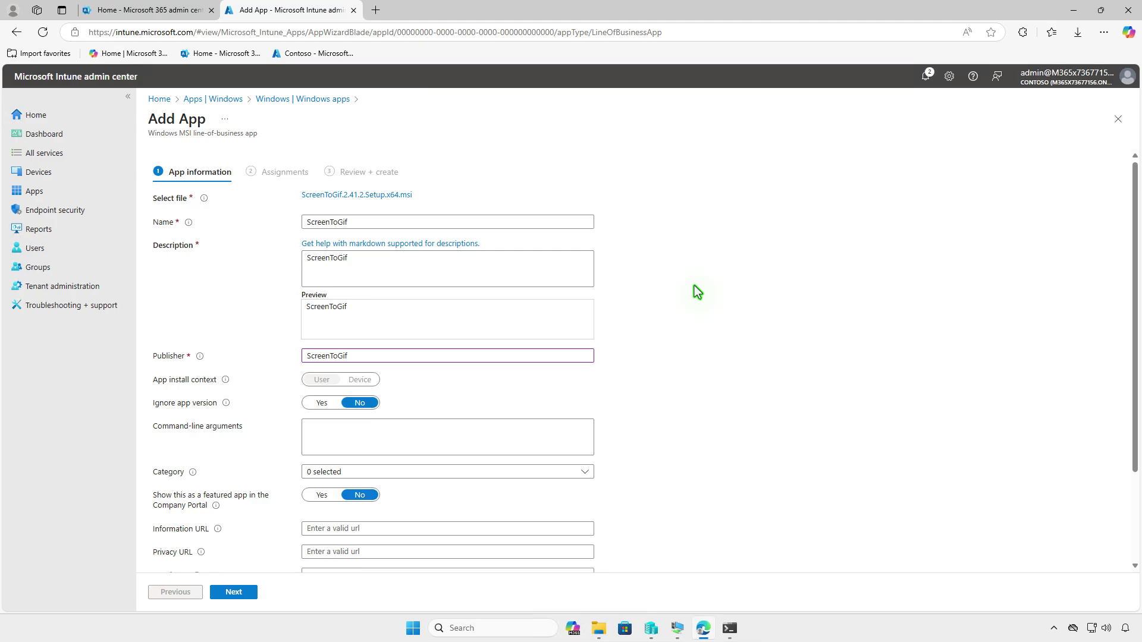
Step: Upload ScreenToGif.jpg from Downloads as the app's logo
scroll(694, 286, "down", 2)
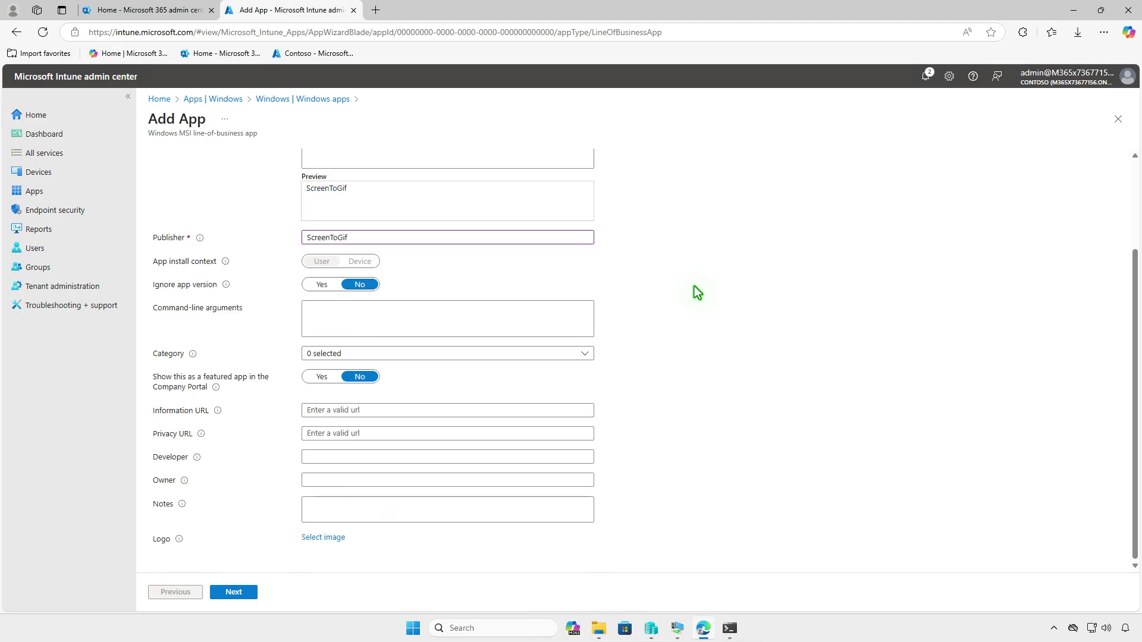
left_click(337, 539)
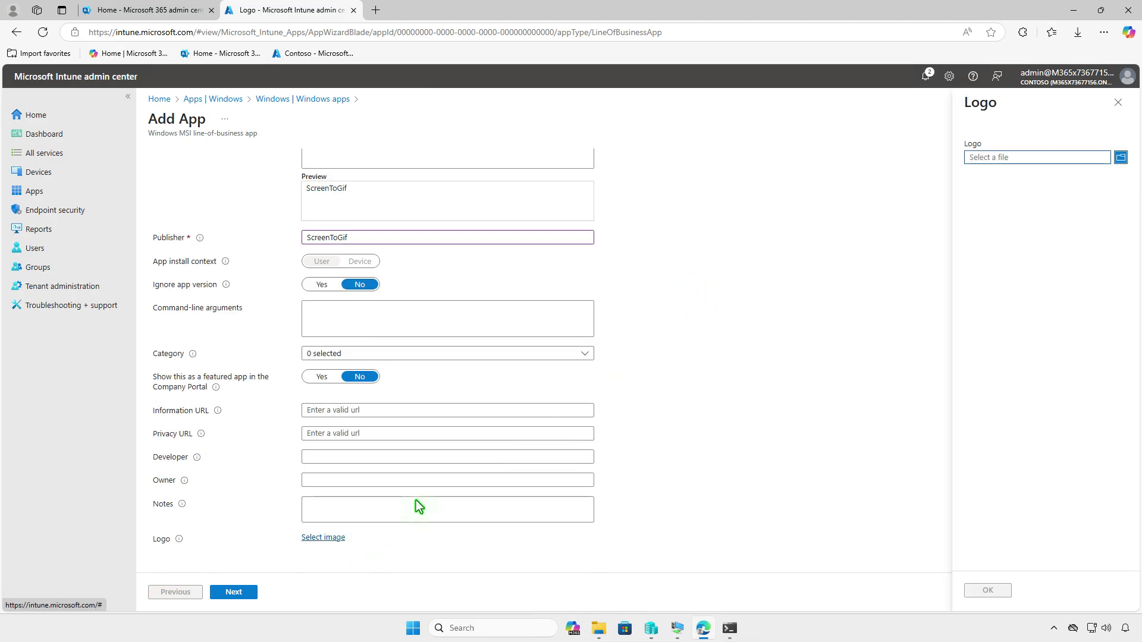
left_click(1010, 160)
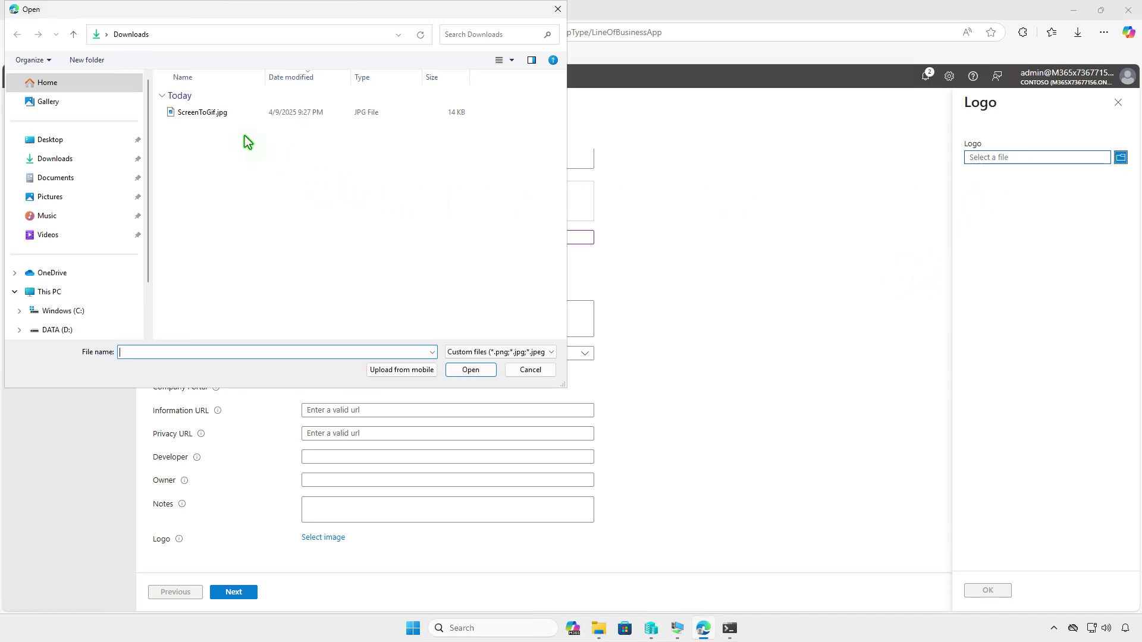
left_click(238, 116)
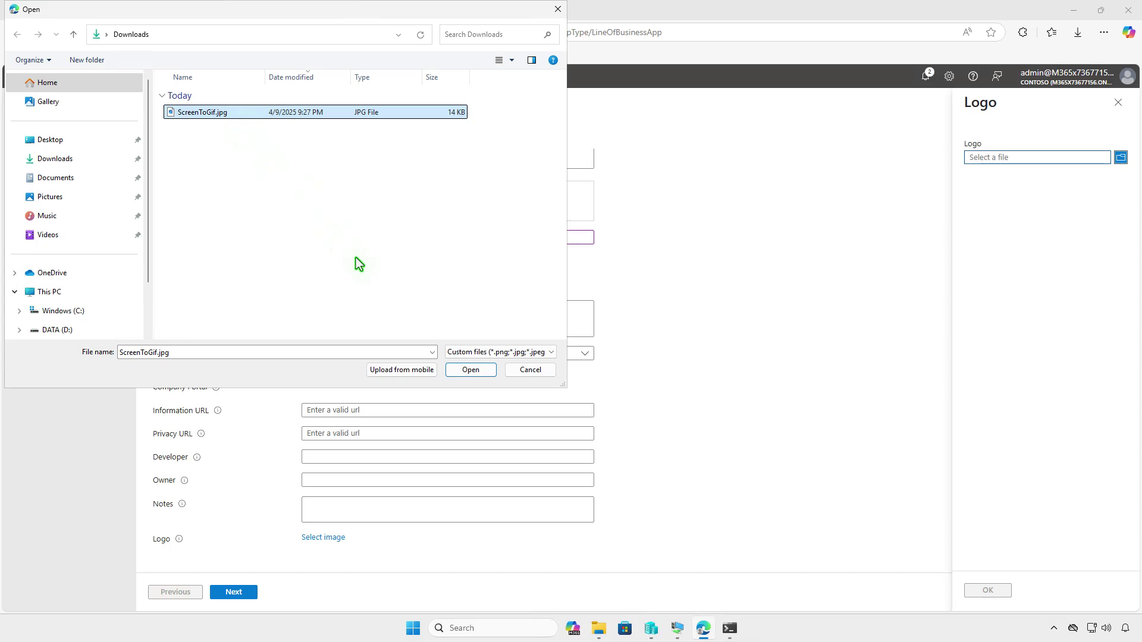
left_click(469, 370)
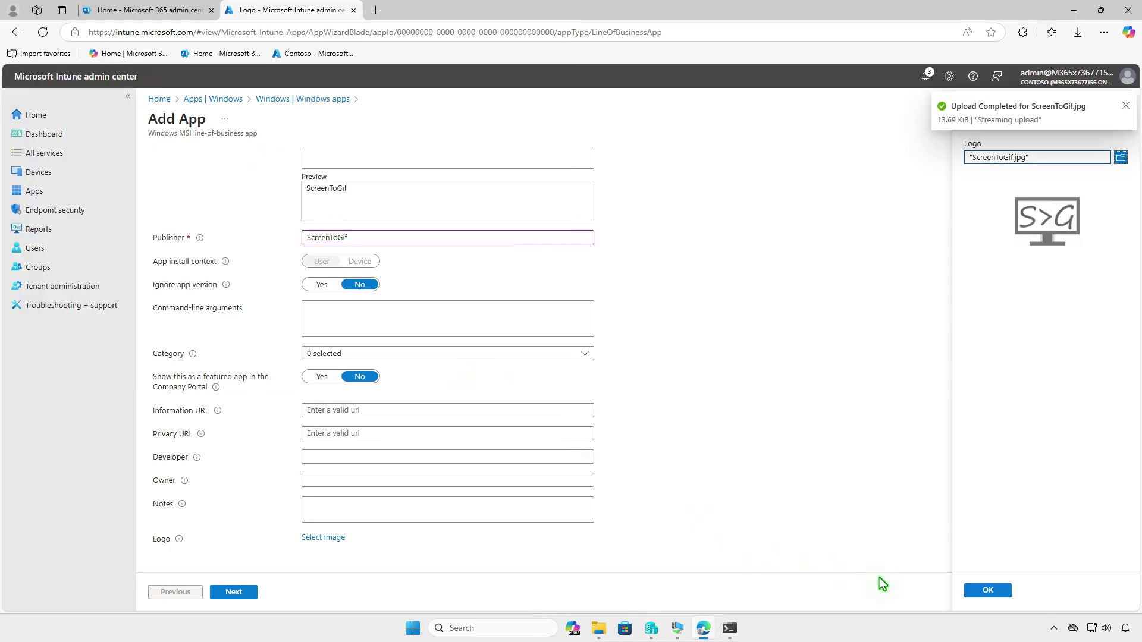
left_click(987, 590)
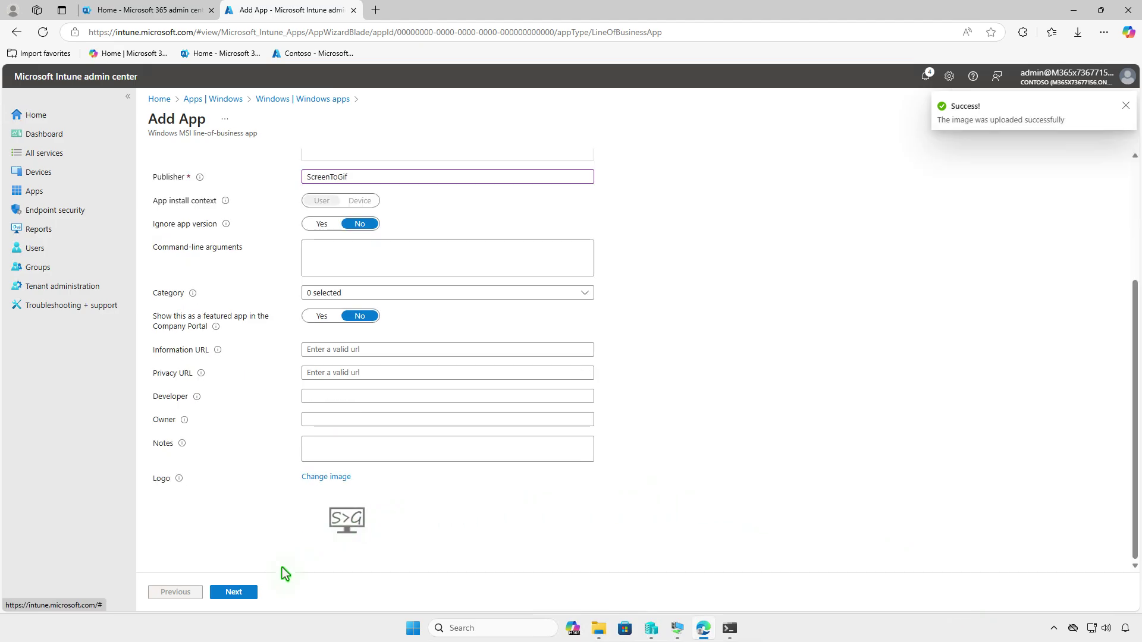
Step: Make the line-of-business app available for enrolled devices to the Test_Users group and create it
left_click(255, 591)
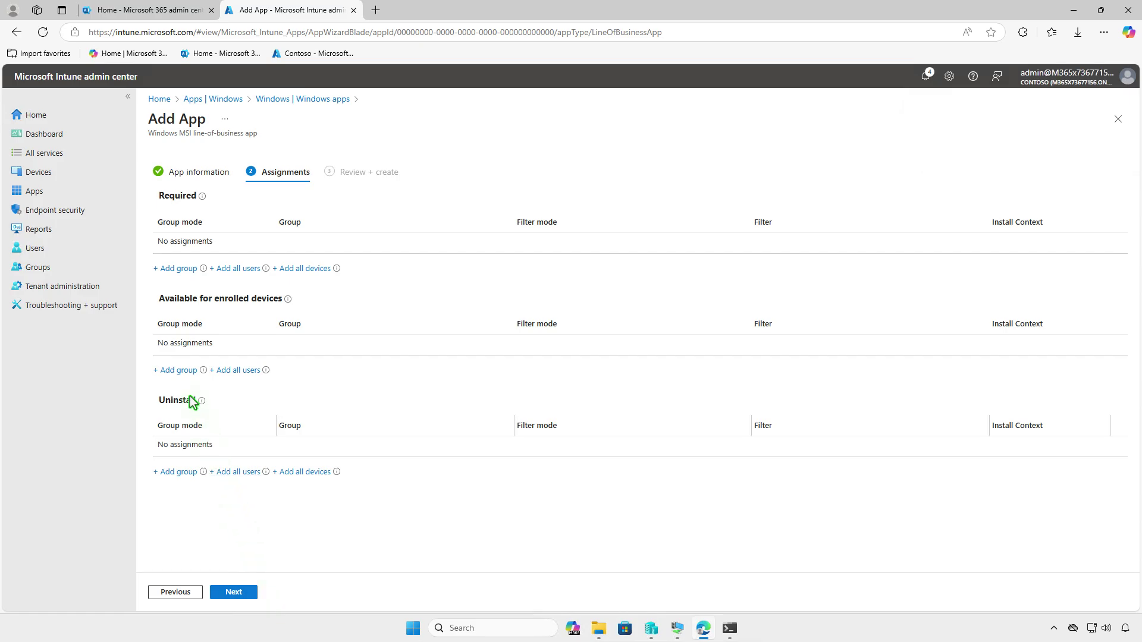
left_click(184, 373)
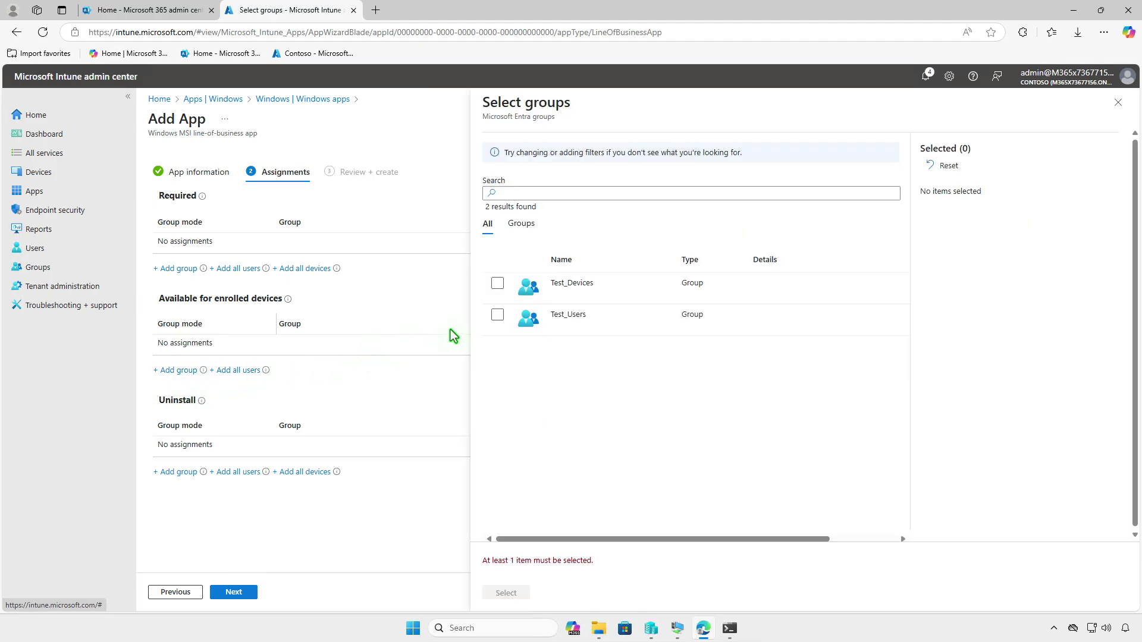
left_click(497, 315)
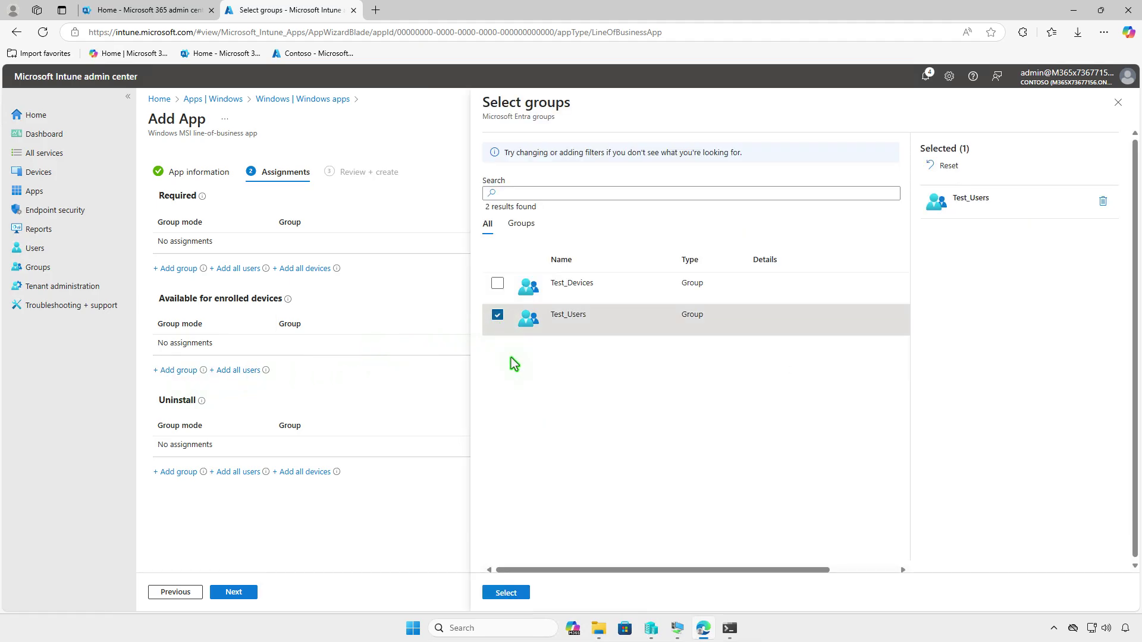
left_click(522, 592)
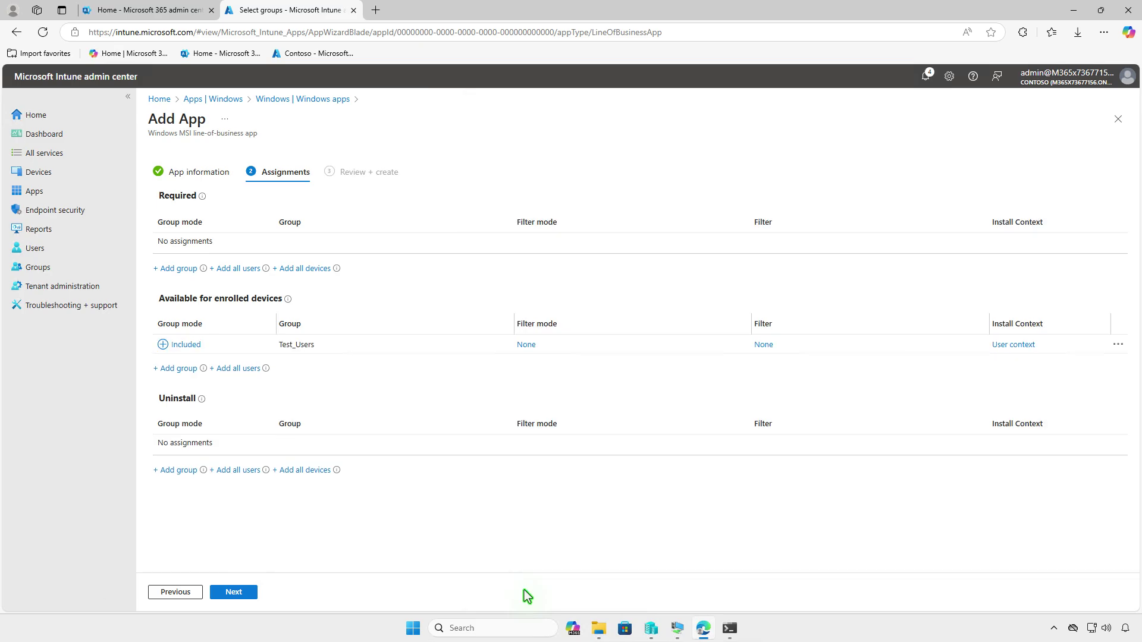
left_click(250, 592)
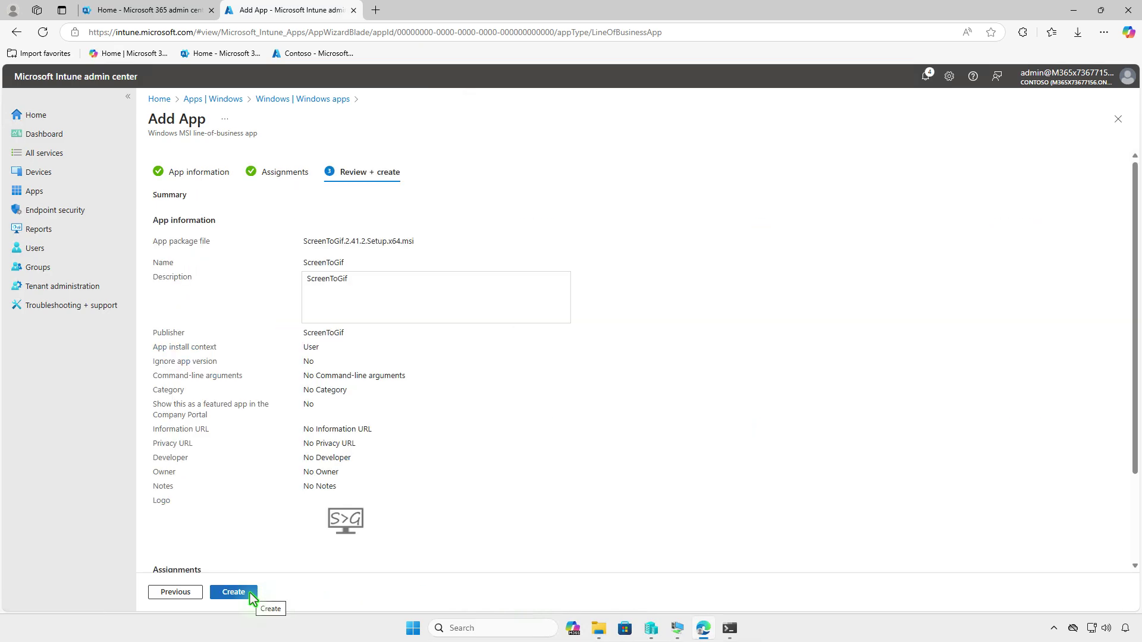
left_click(249, 593)
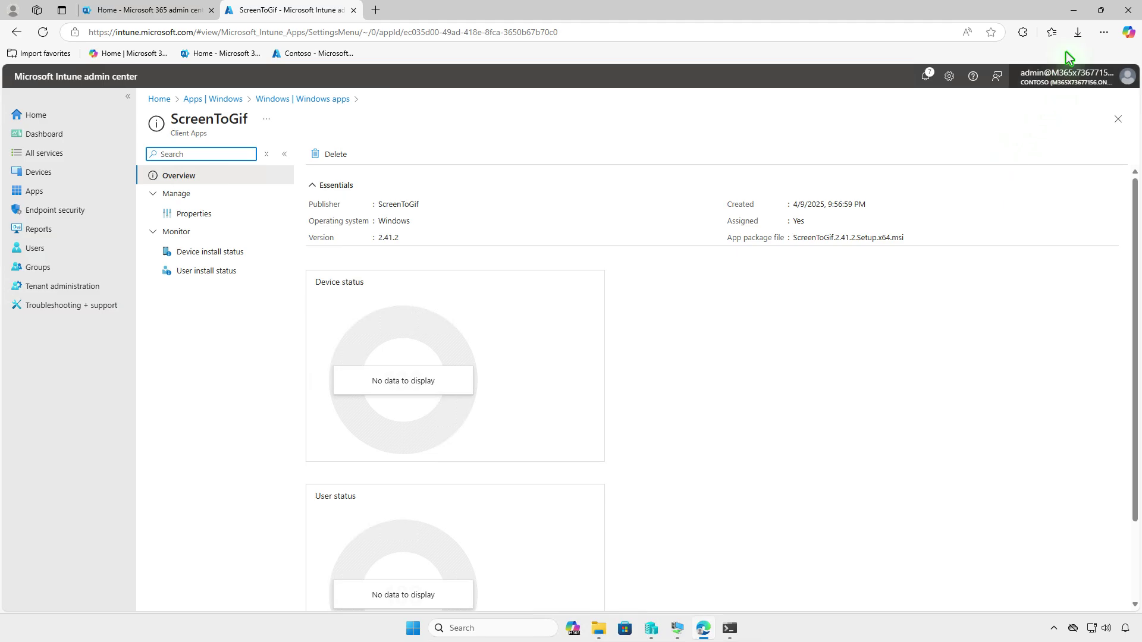
Step: Switch to the WIN10-CTL virtual machine and install ScreenToGif from Company Portal
left_click(1073, 10)
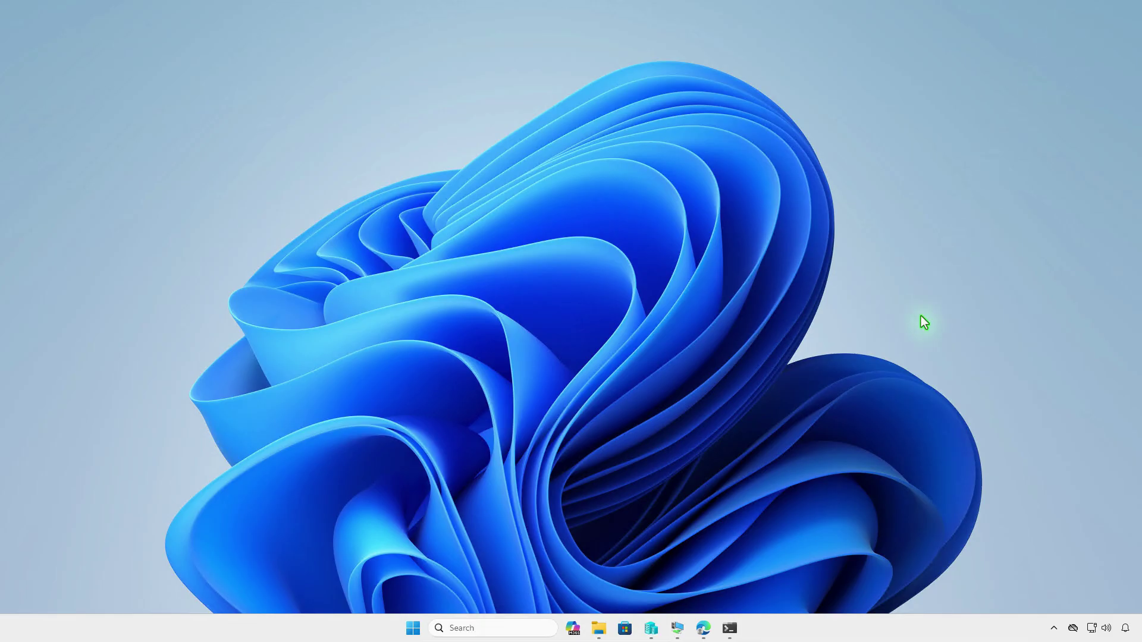
left_click(679, 628)
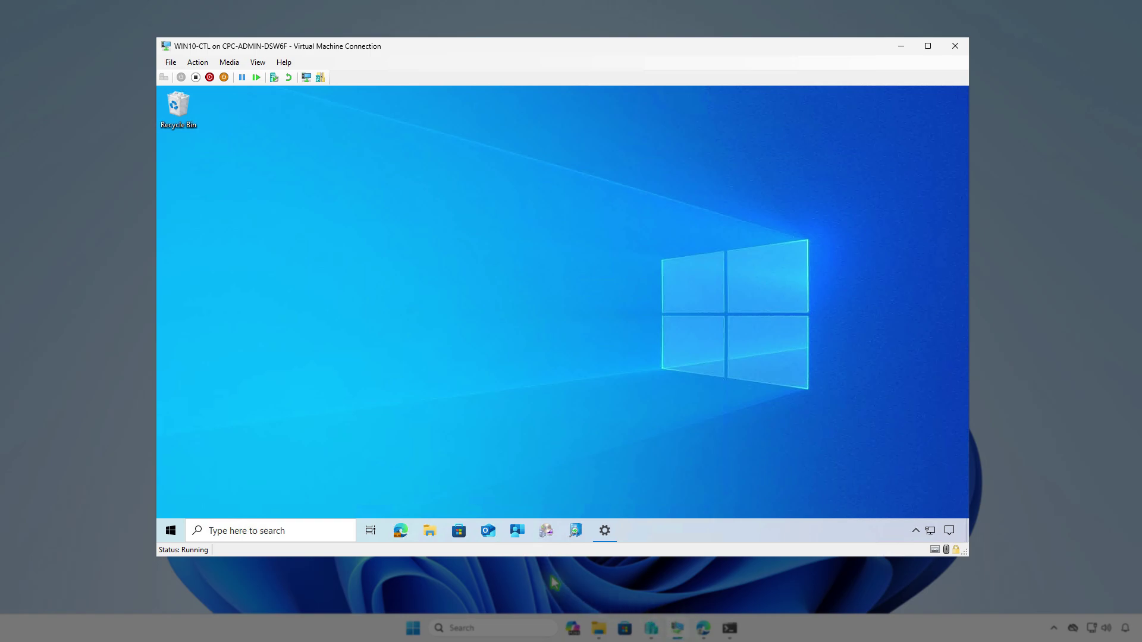
left_click(517, 533)
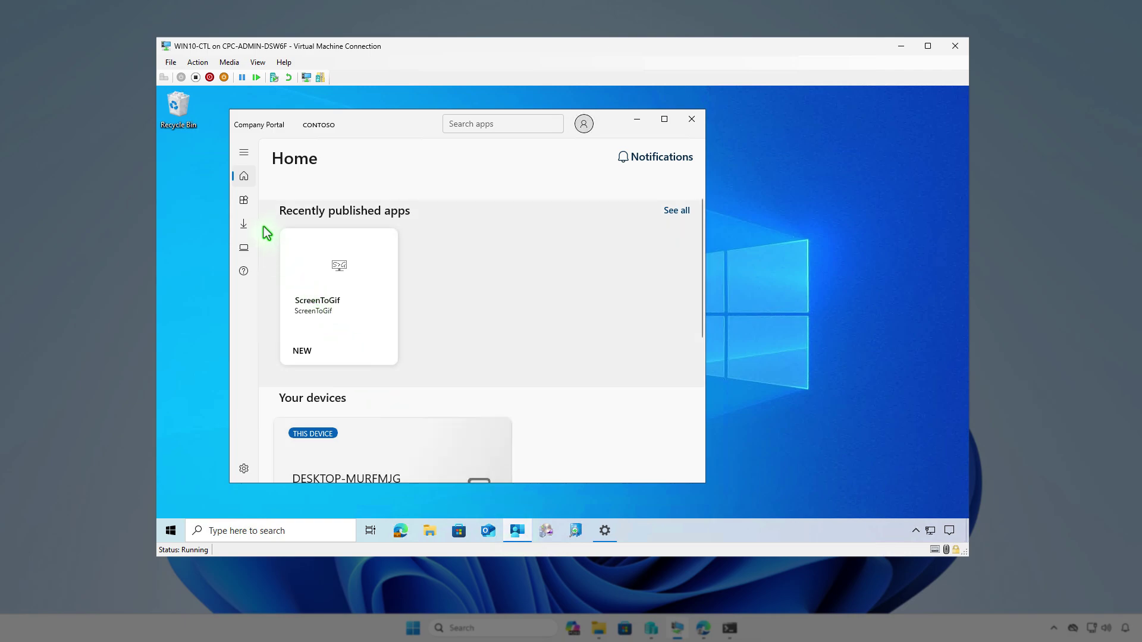
left_click(244, 200)
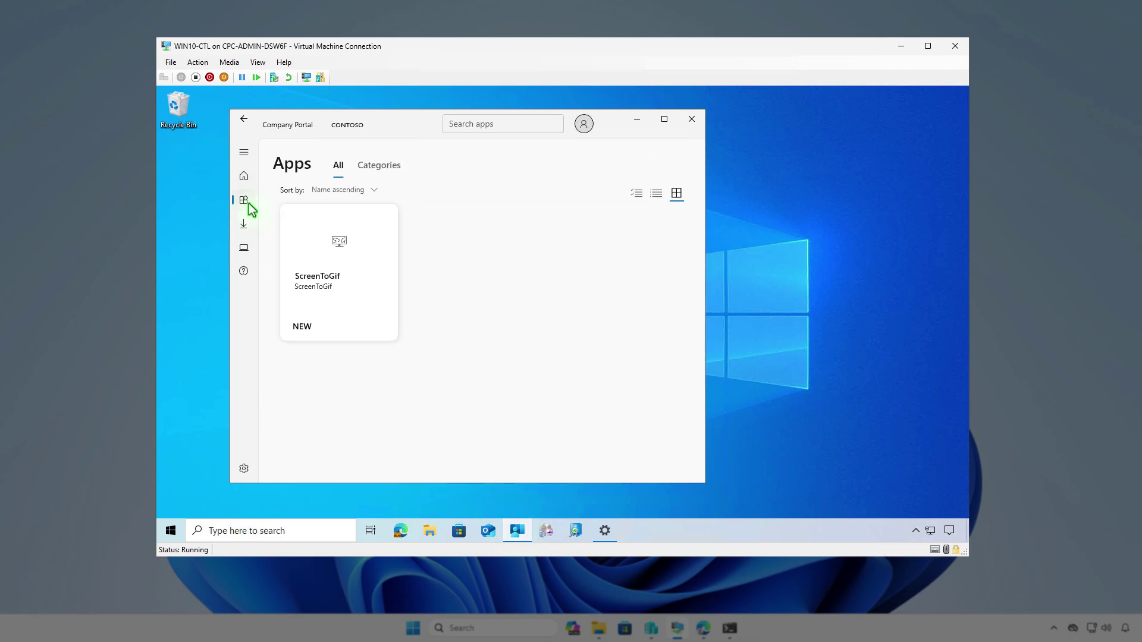
left_click(340, 280)
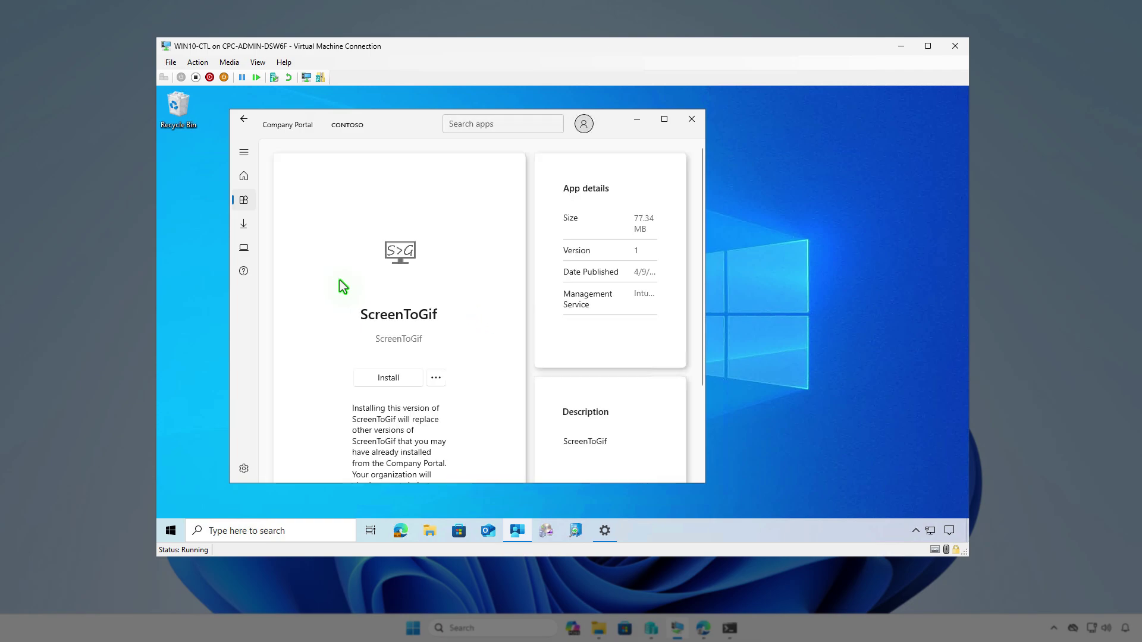
left_click(408, 378)
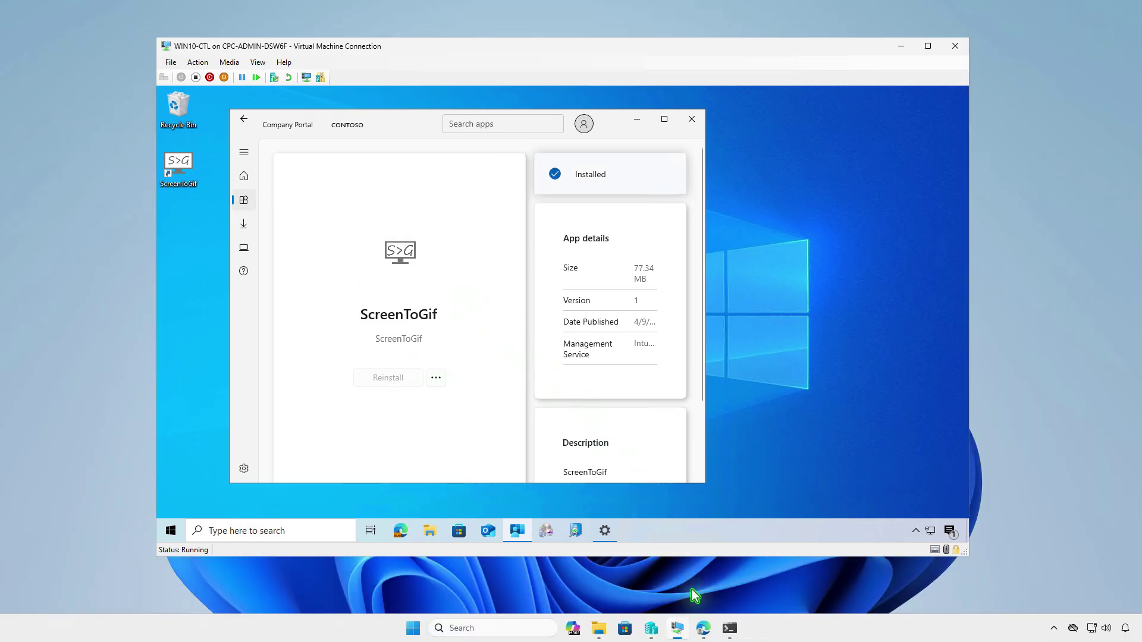
Step: Return to the Intune admin center in Edge and remove the Test_Users group from ScreenToGif's available assignments
left_click(703, 630)
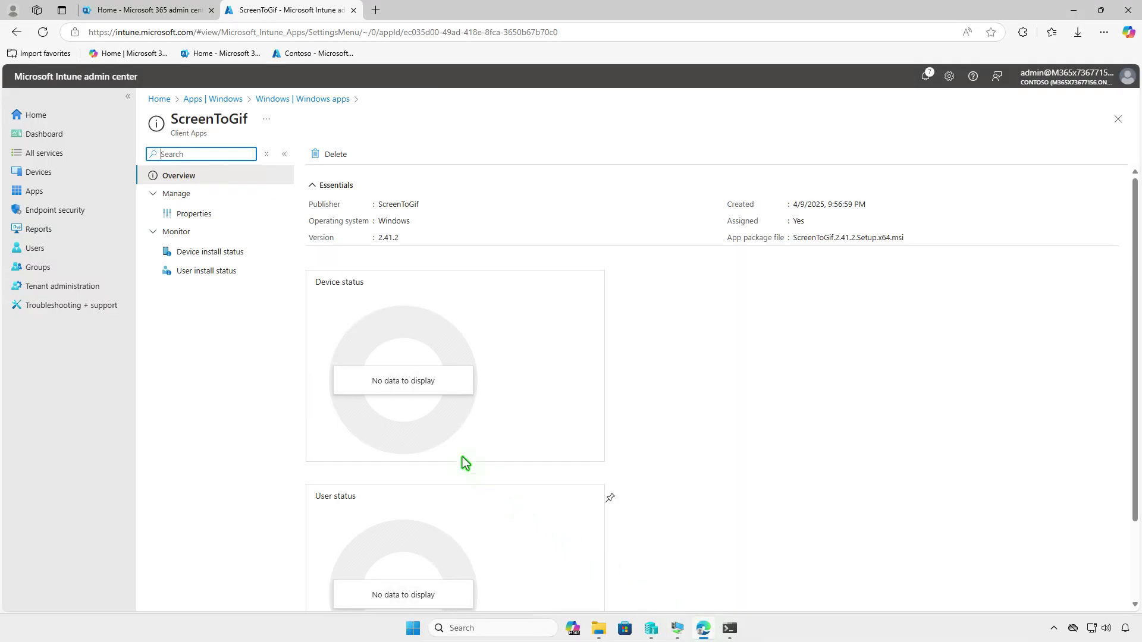
left_click(223, 215)
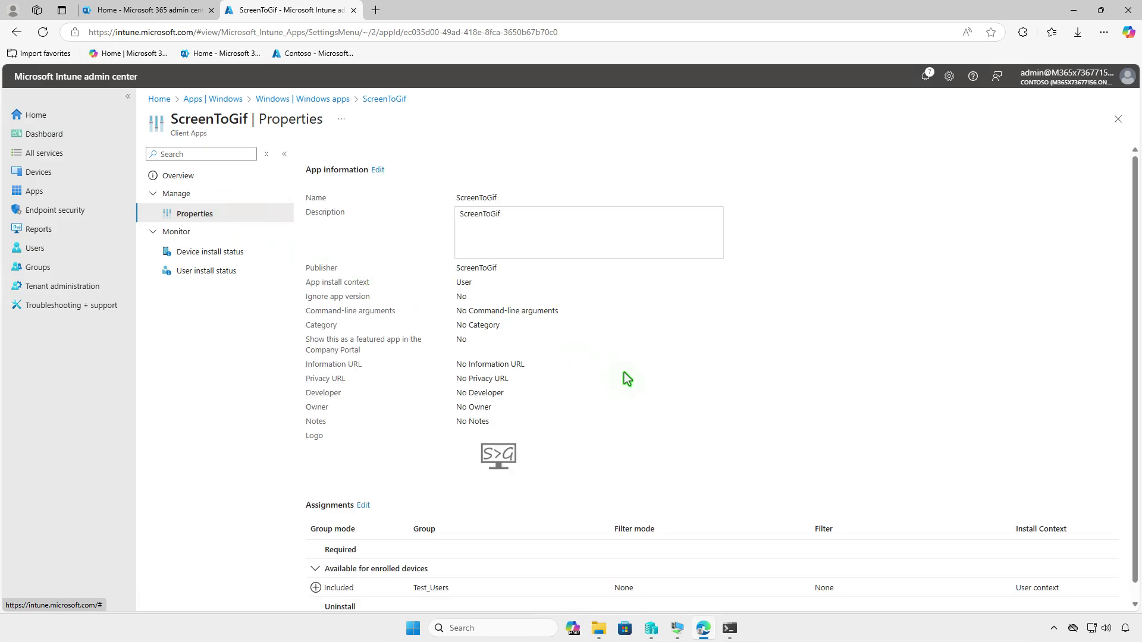
scroll(623, 373, "down", 1)
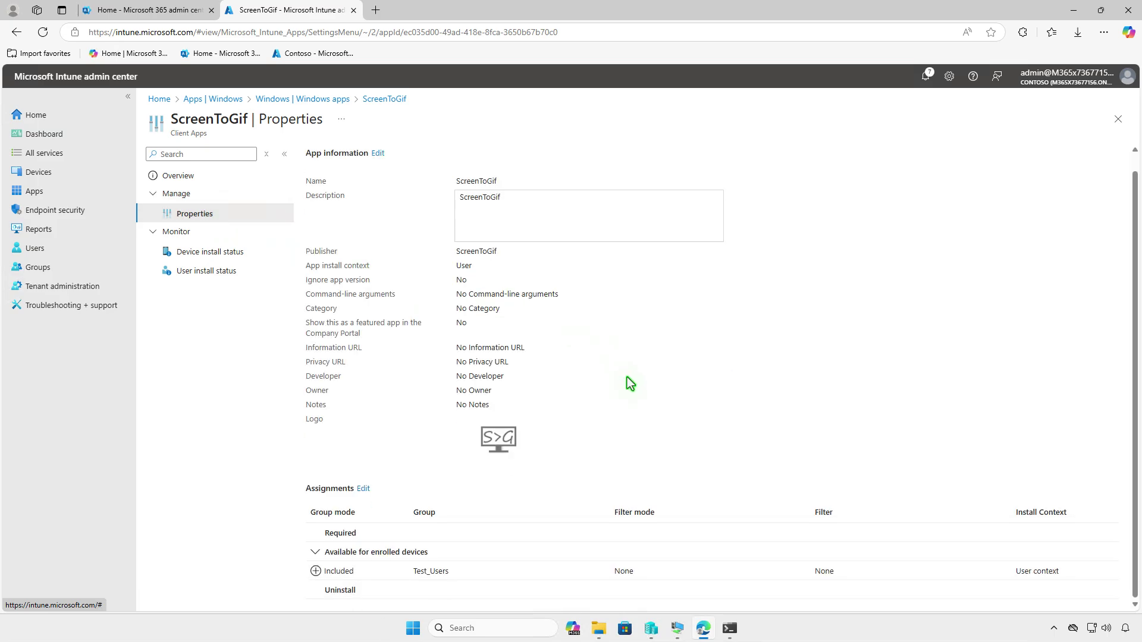
left_click(363, 488)
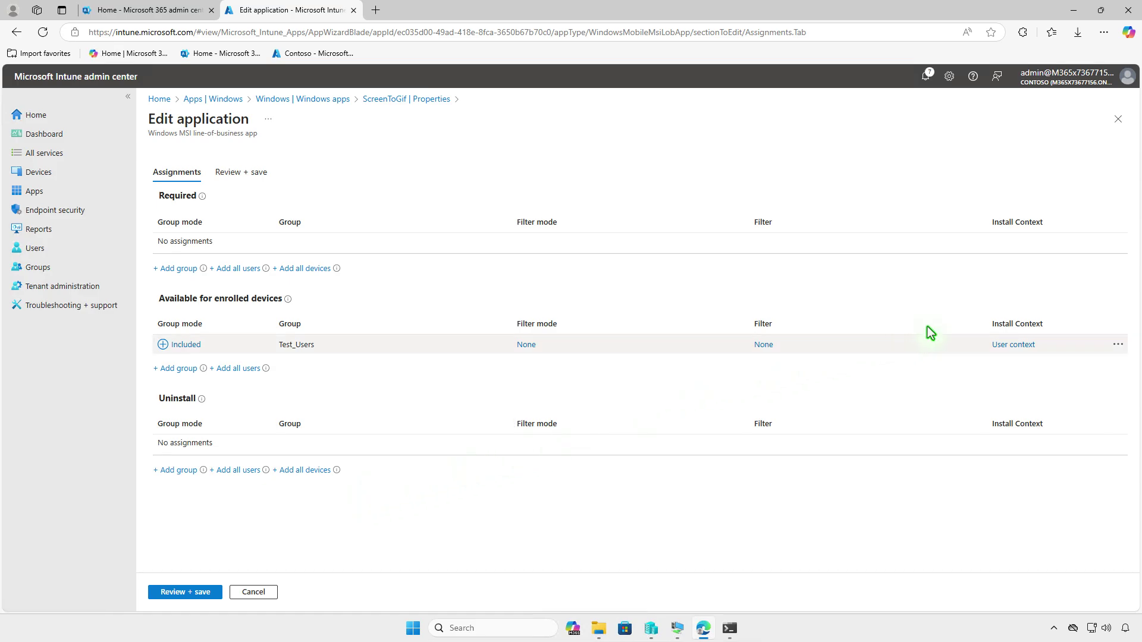
left_click(1118, 344)
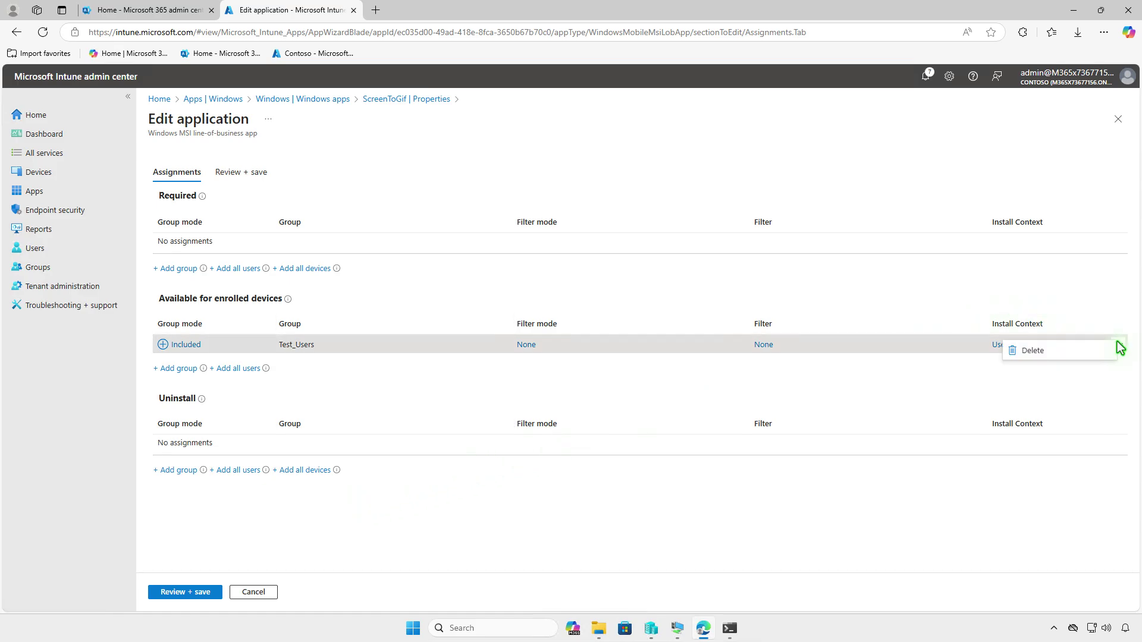
left_click(1082, 351)
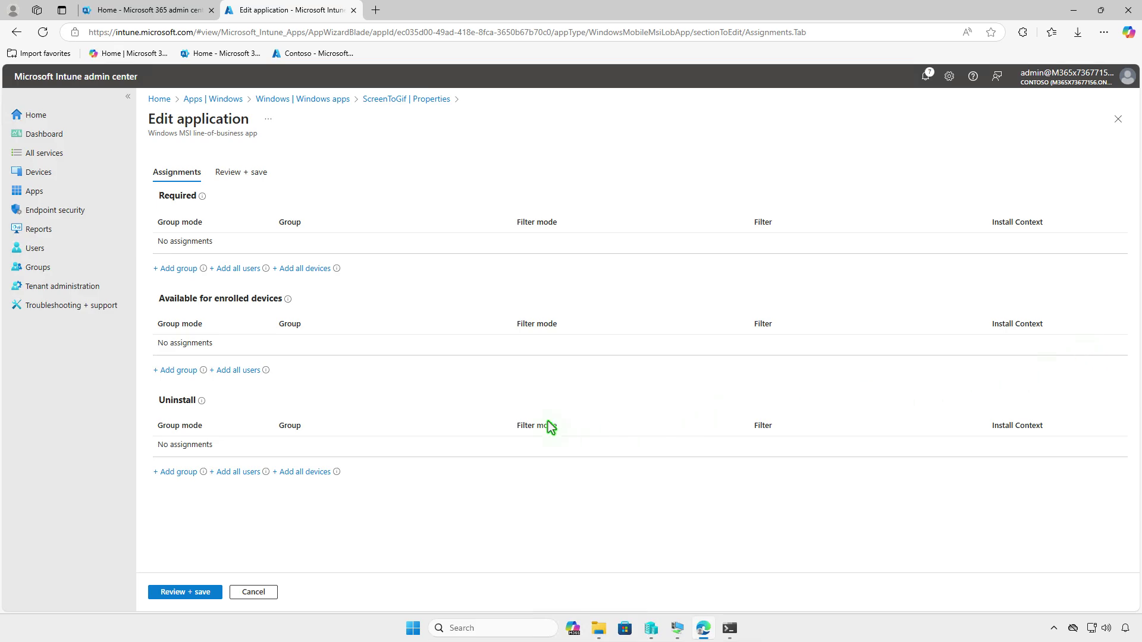
Step: Add the Test_Devices group to ScreenToGif's uninstall assignments and save the changes
left_click(178, 472)
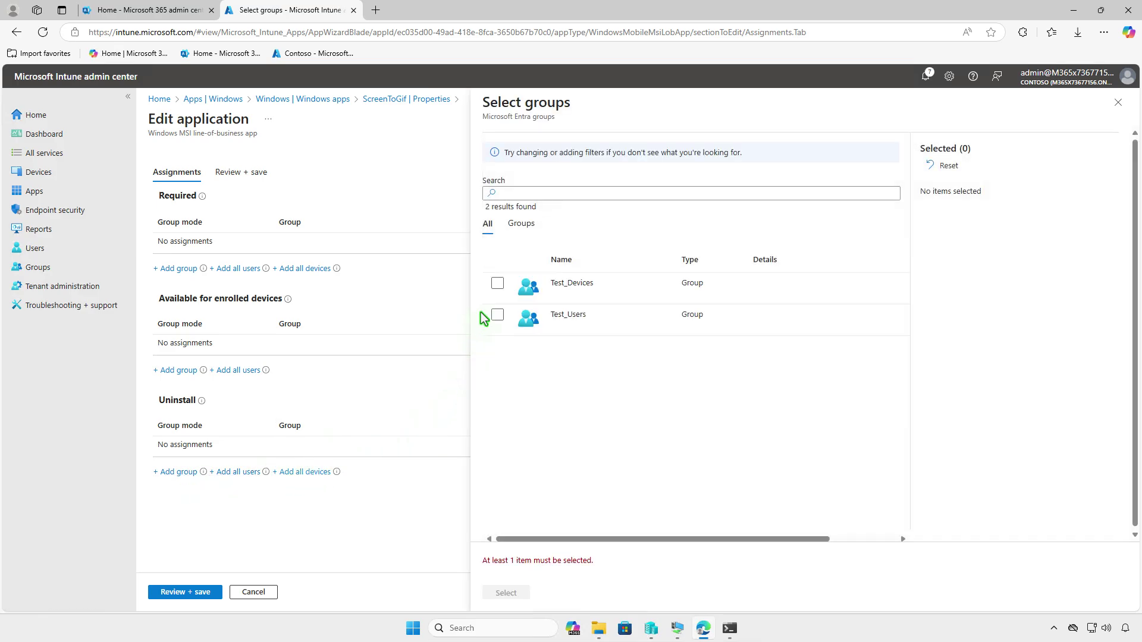
left_click(498, 284)
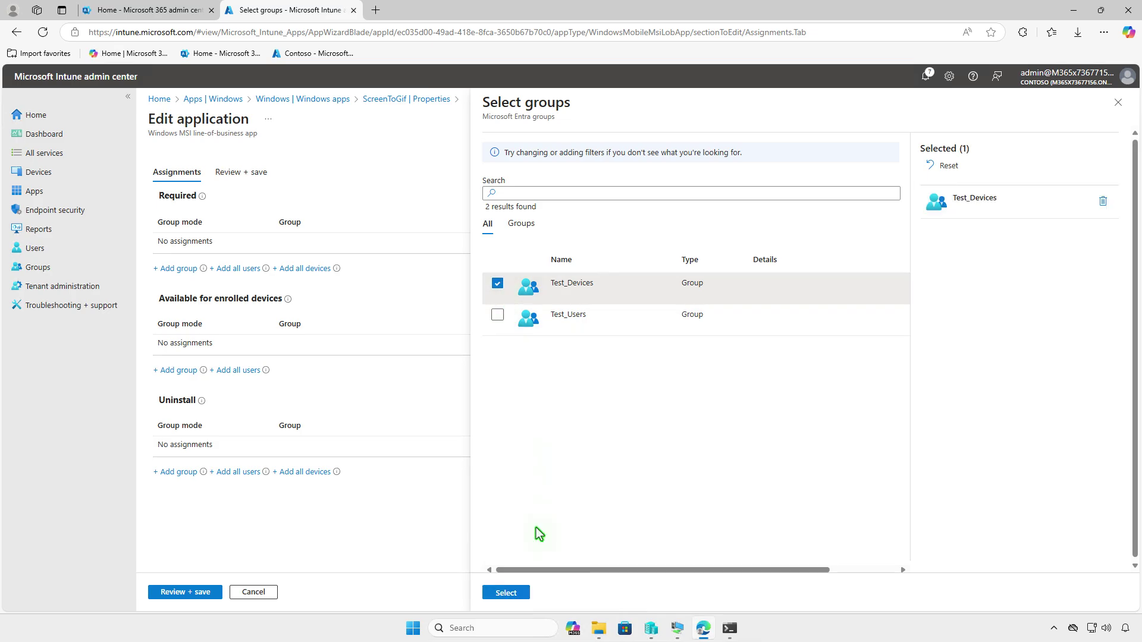
left_click(522, 597)
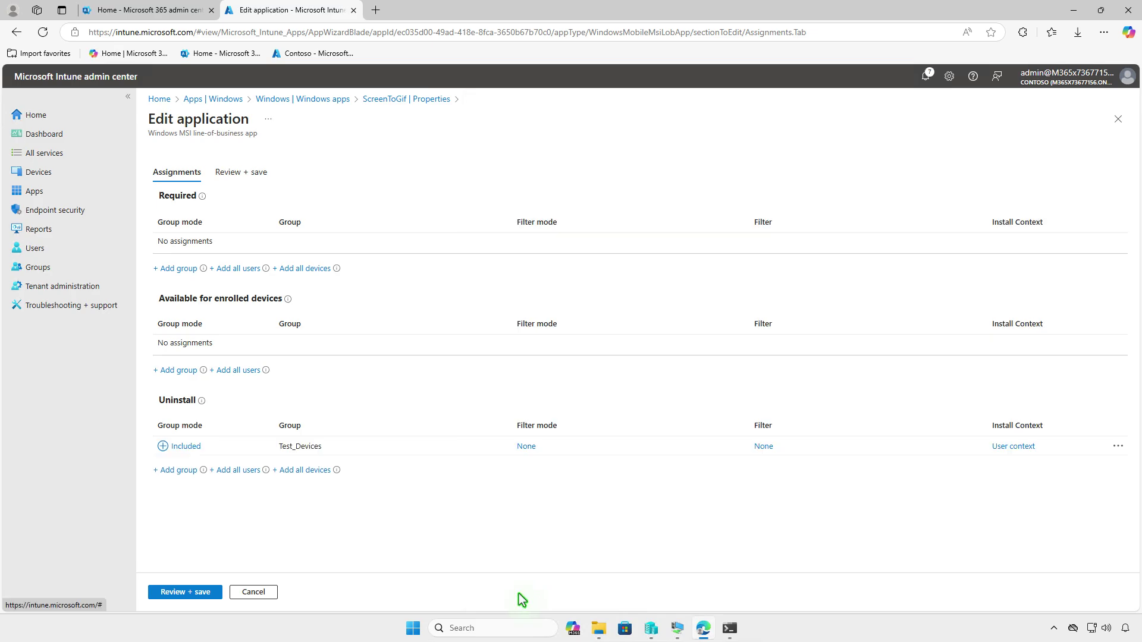
left_click(201, 591)
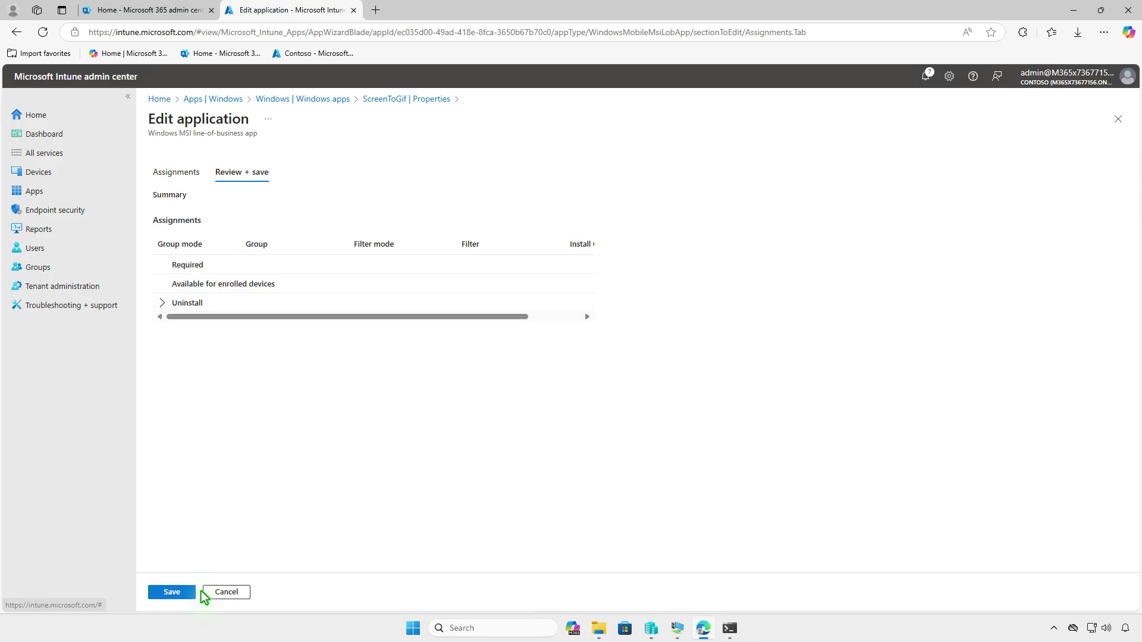
left_click(180, 593)
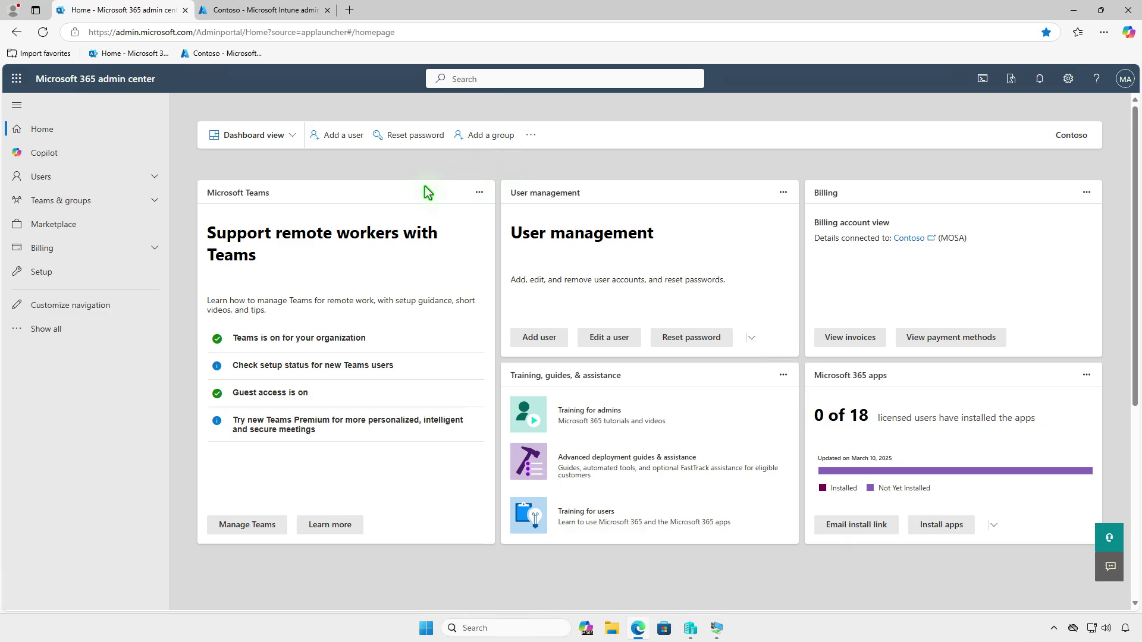
Step: Check the Microsoft Intune Suite subscription among the billing licenses in the Microsoft 365 admin center
left_click(129, 247)
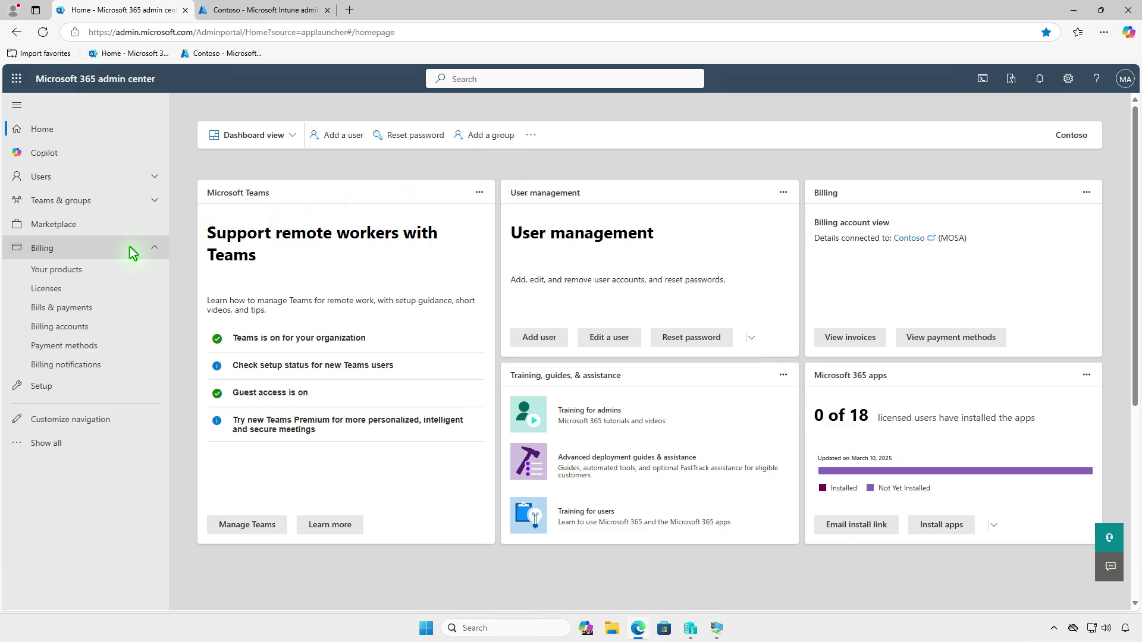
left_click(113, 290)
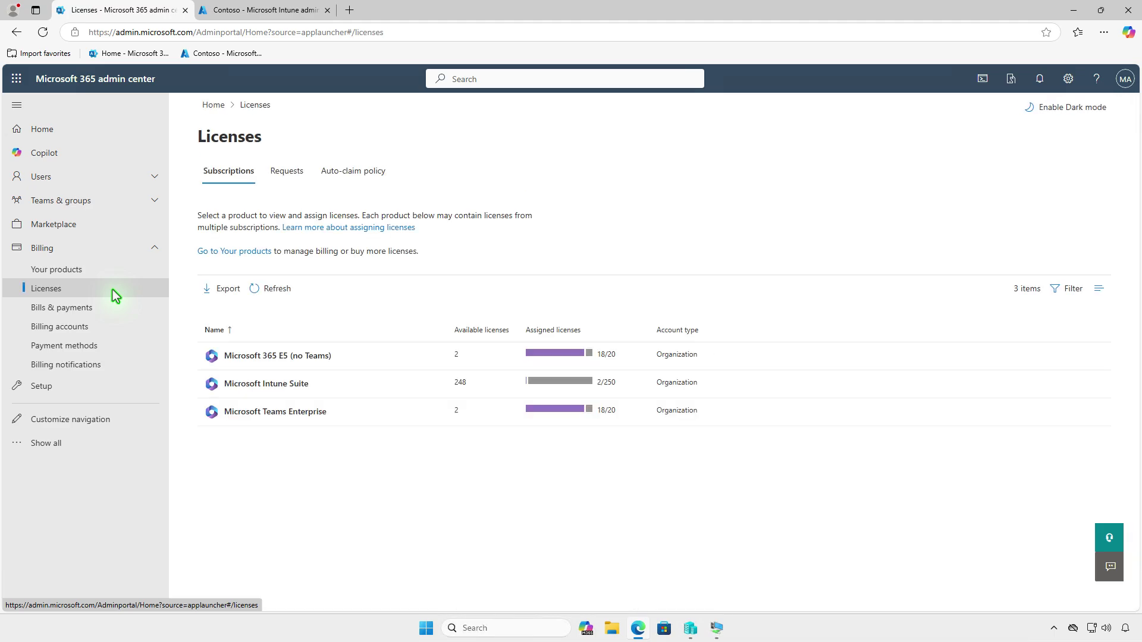
left_click(383, 382)
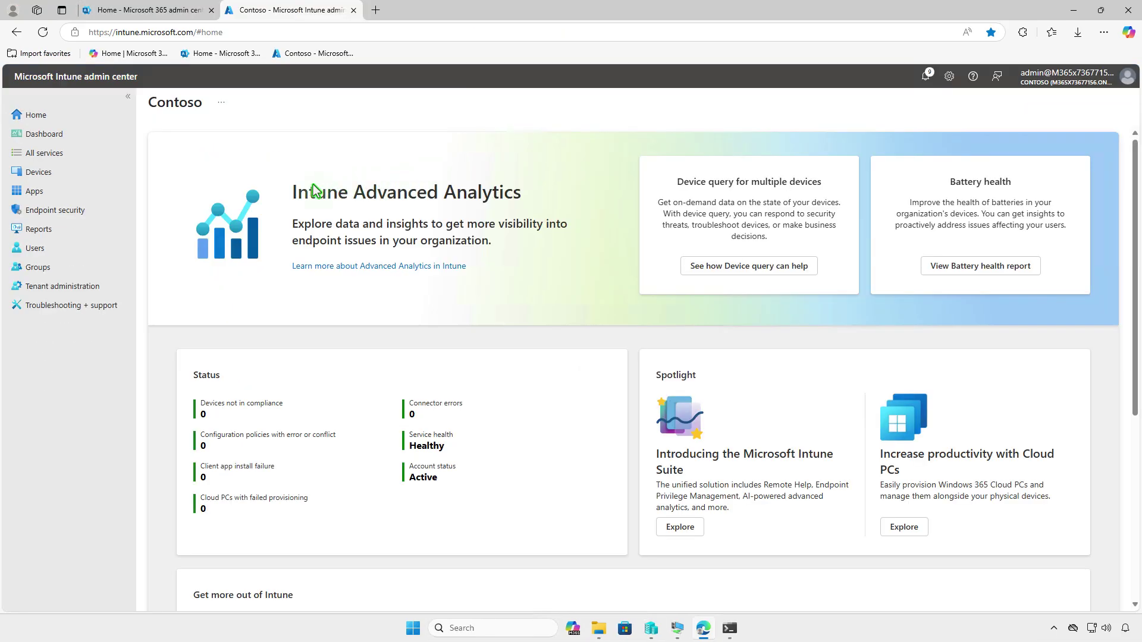
Step: Start creating a Windows app of type Enterprise App Catalog app in the Intune admin center
left_click(63, 194)
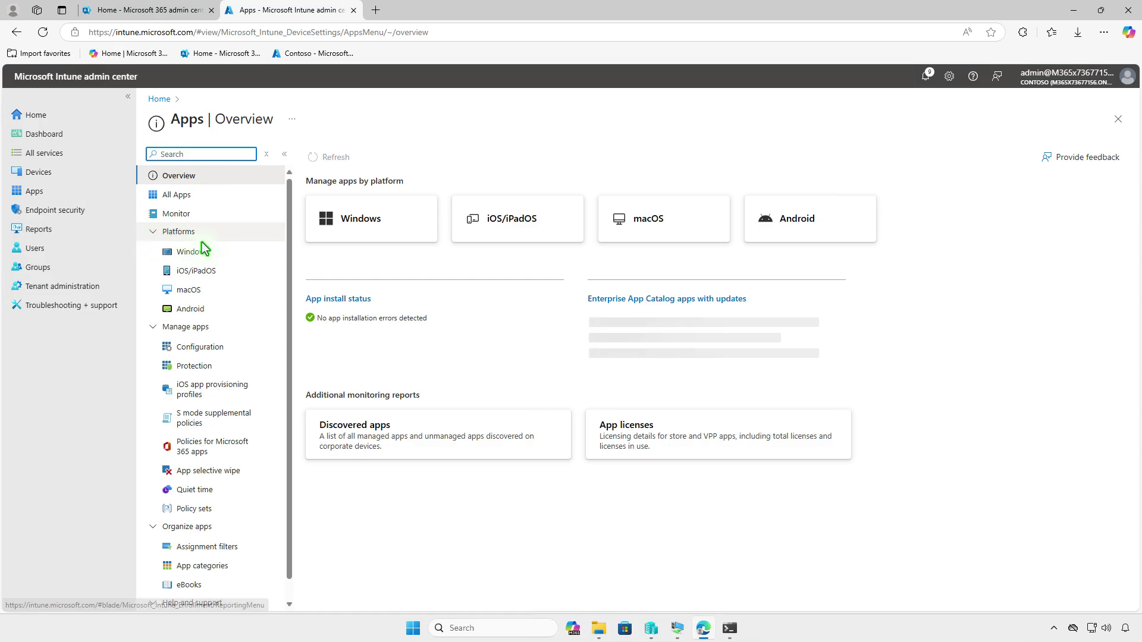
left_click(232, 258)
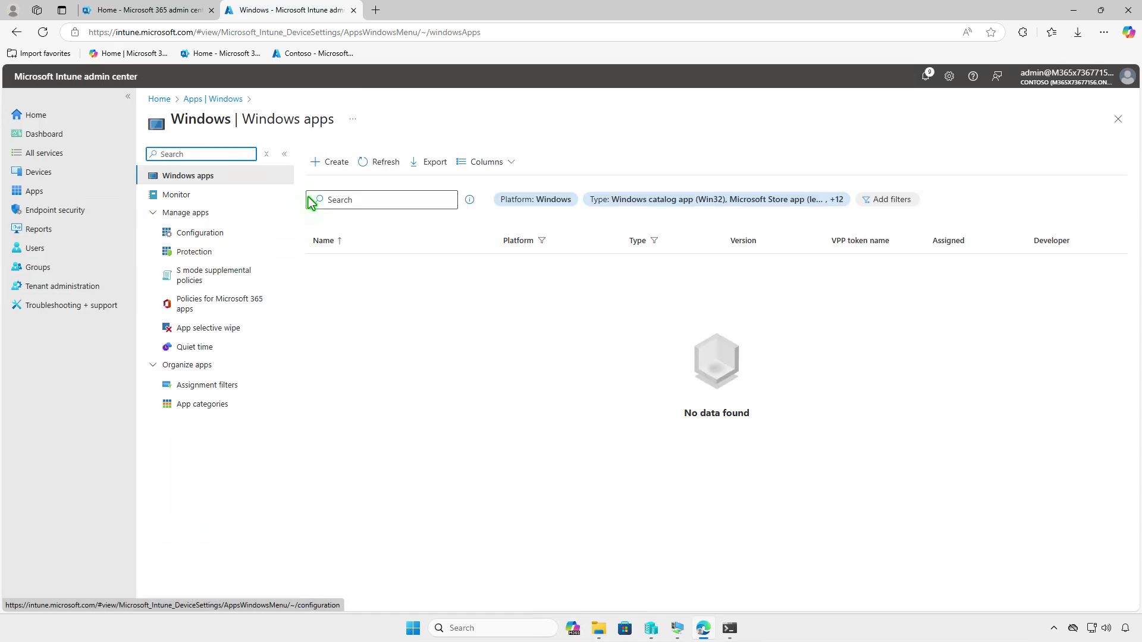
left_click(333, 167)
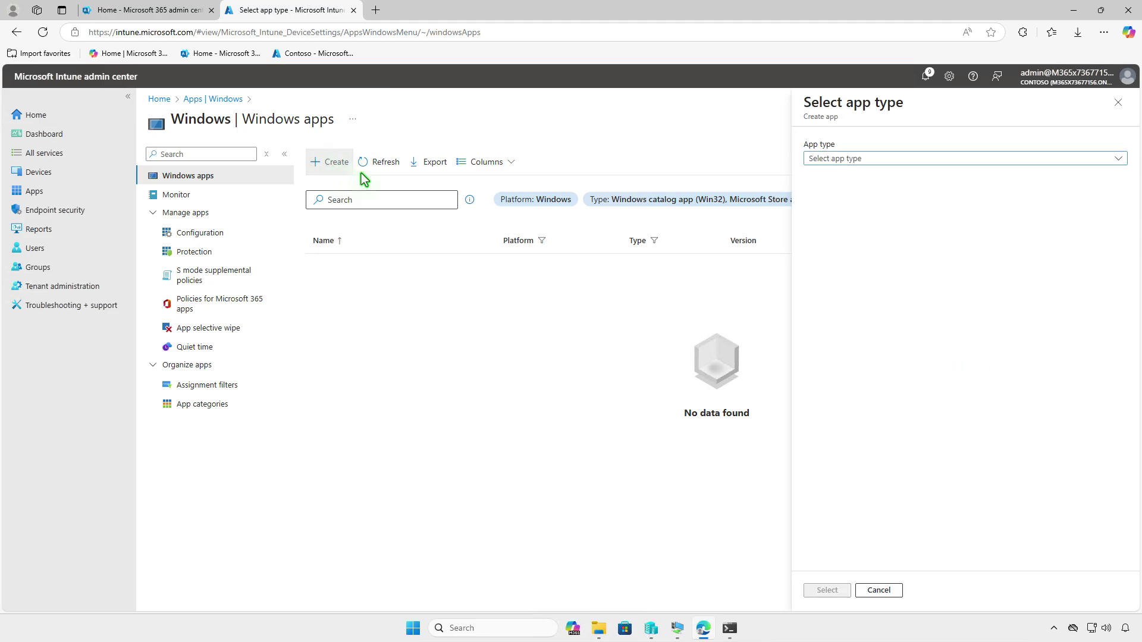
left_click(904, 159)
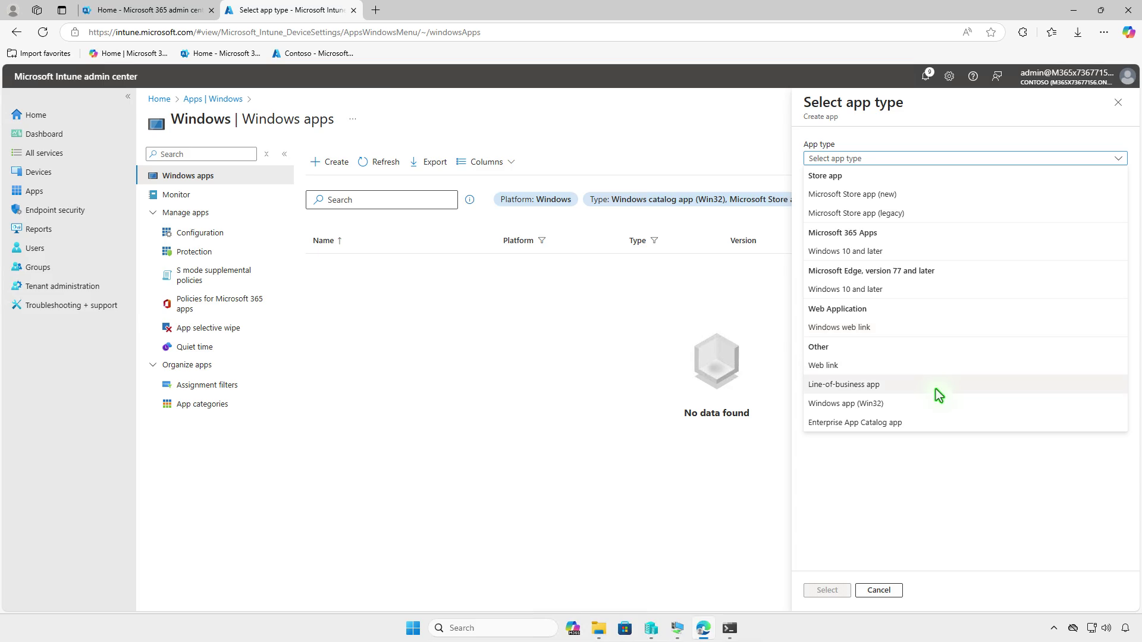
left_click(934, 425)
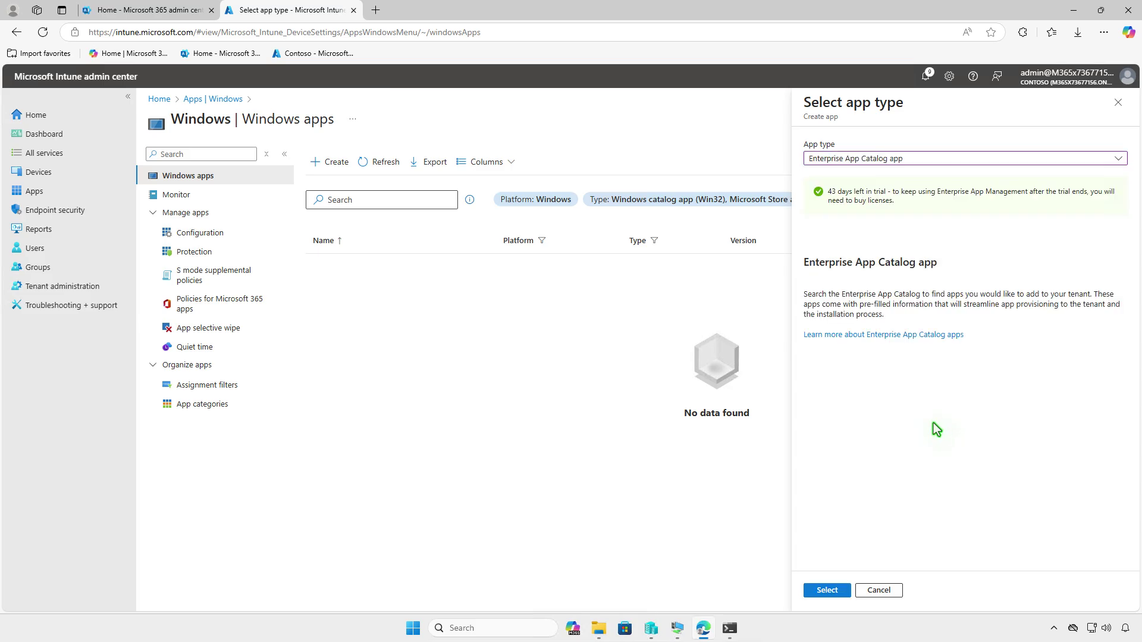
left_click(837, 591)
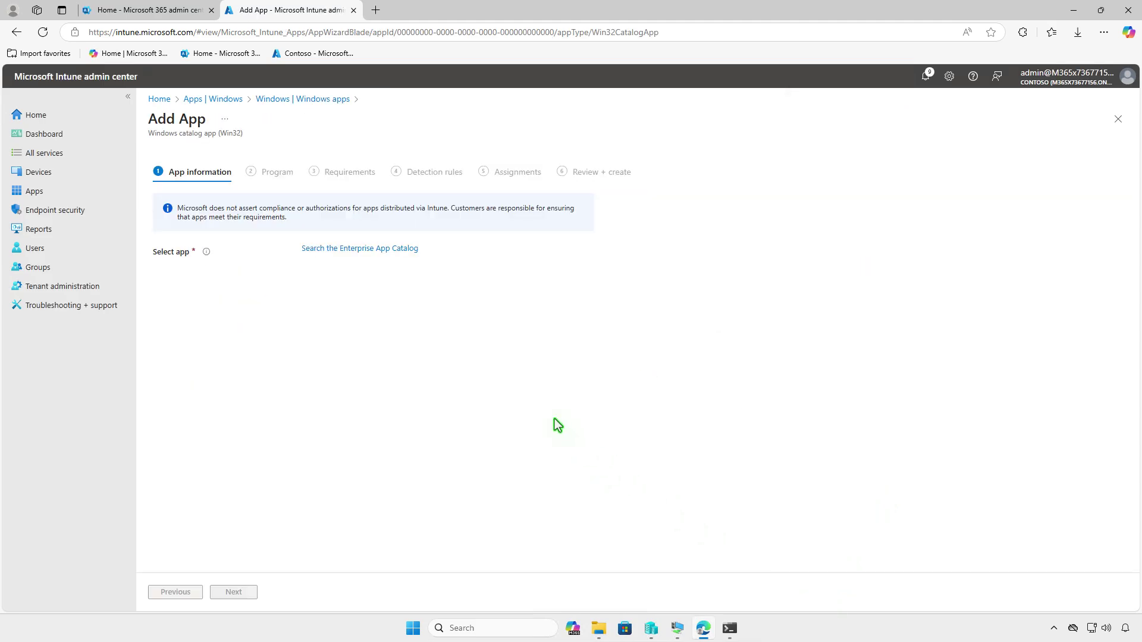
Step: Search the Enterprise App Catalog for ScreenToGif and select the matching app
left_click(397, 252)
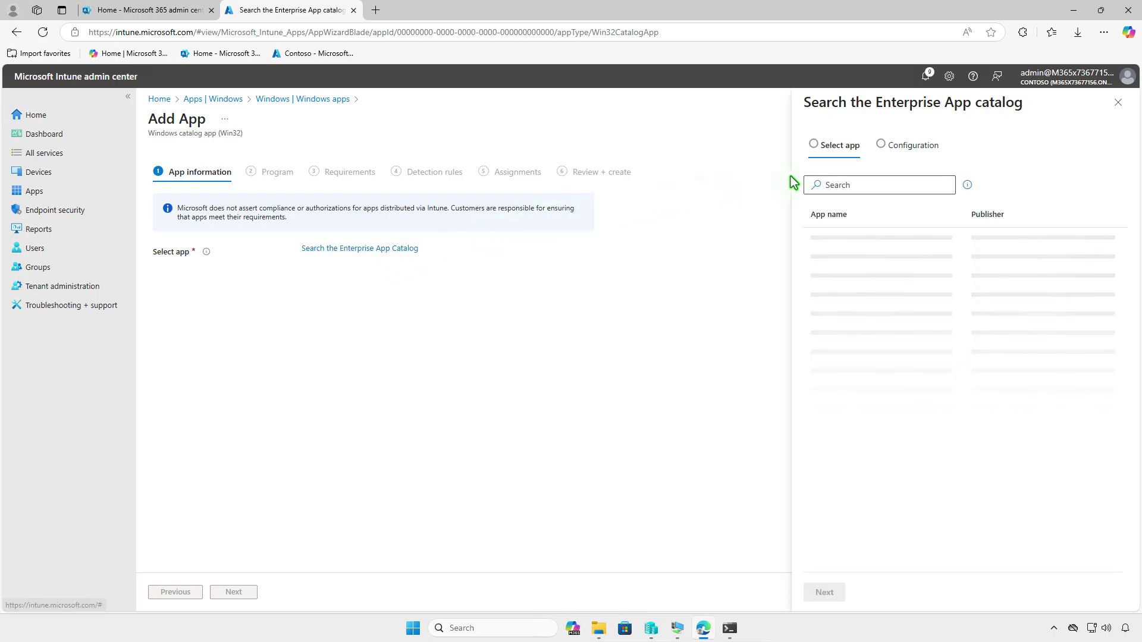
left_click(918, 184)
type("ScreenToGif")
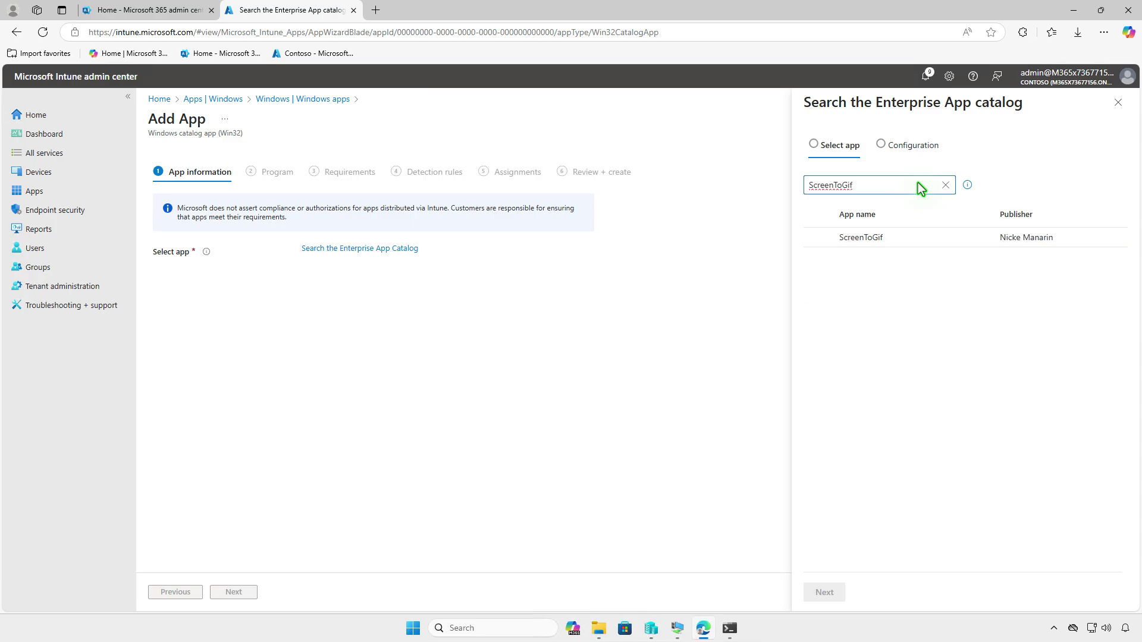
left_click(912, 237)
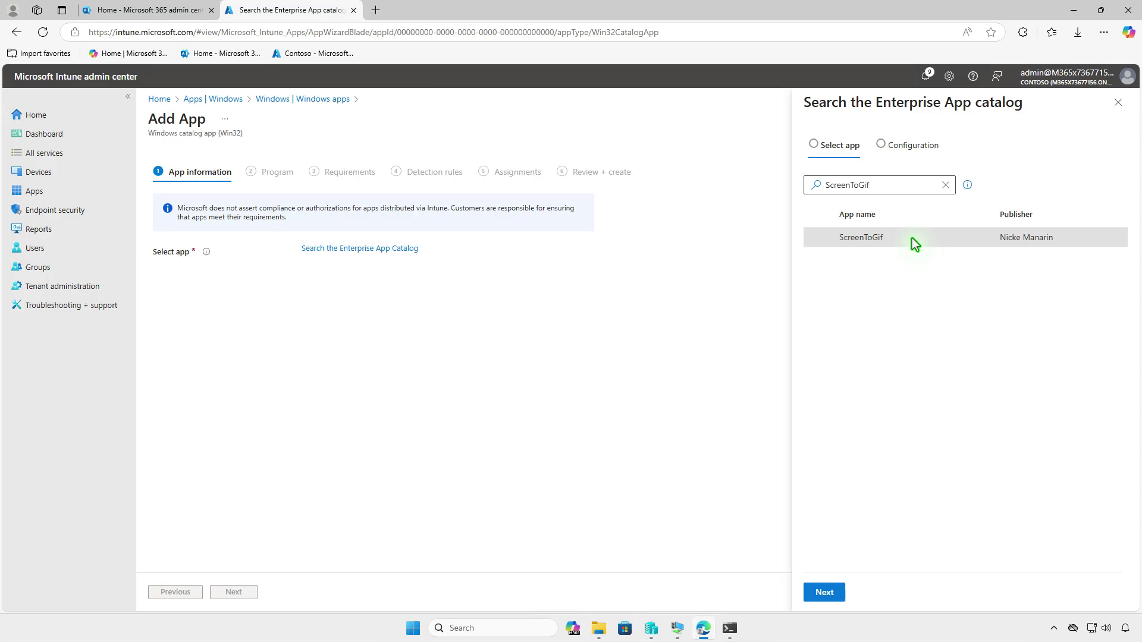
Step: Select the ScreenToGif (x64) package, language en-US, version 2.41.2, as the catalog app configuration
left_click(838, 587)
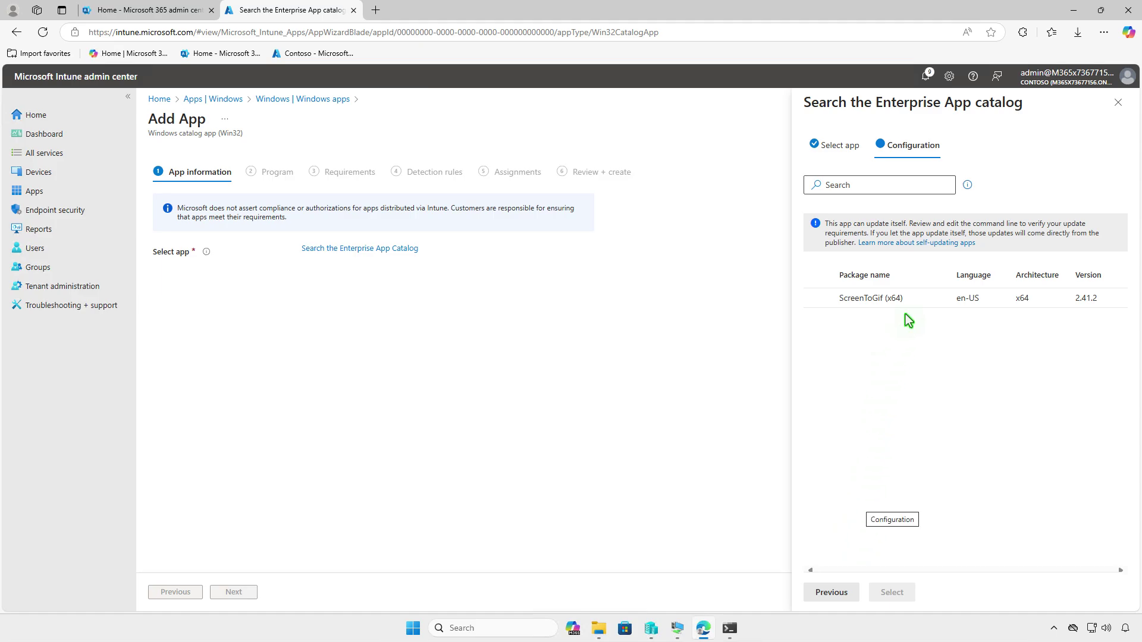
left_click(915, 302)
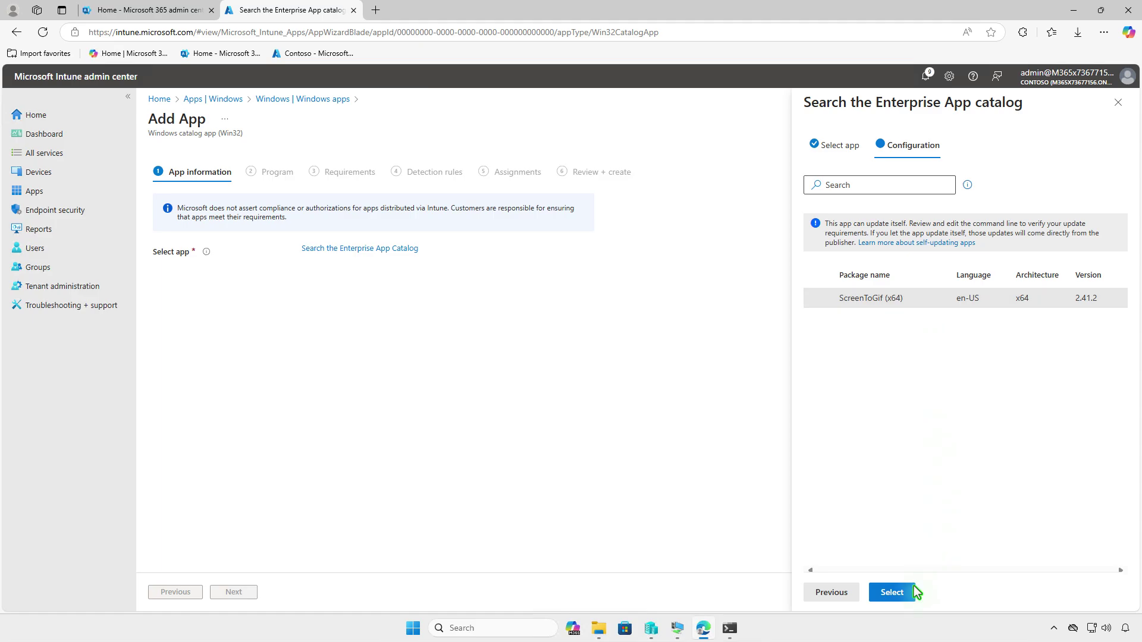
left_click(892, 592)
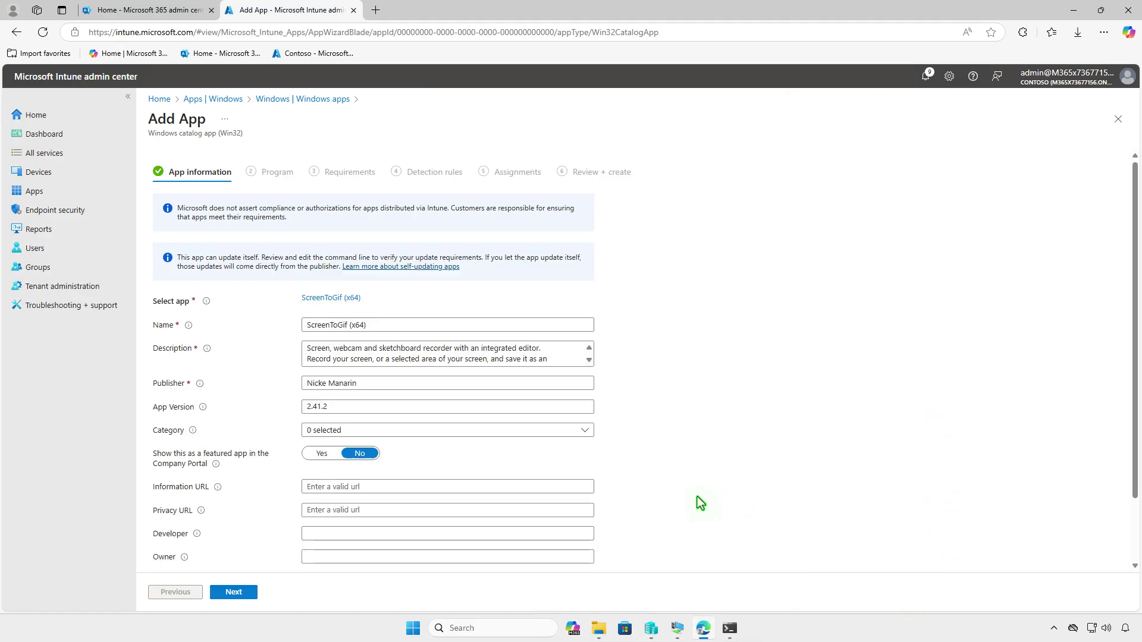
Step: Accept the prefilled app information, program, requirements and detection rules for ScreenToGif (x64) and proceed to the assignments
scroll(654, 493, "down", 2)
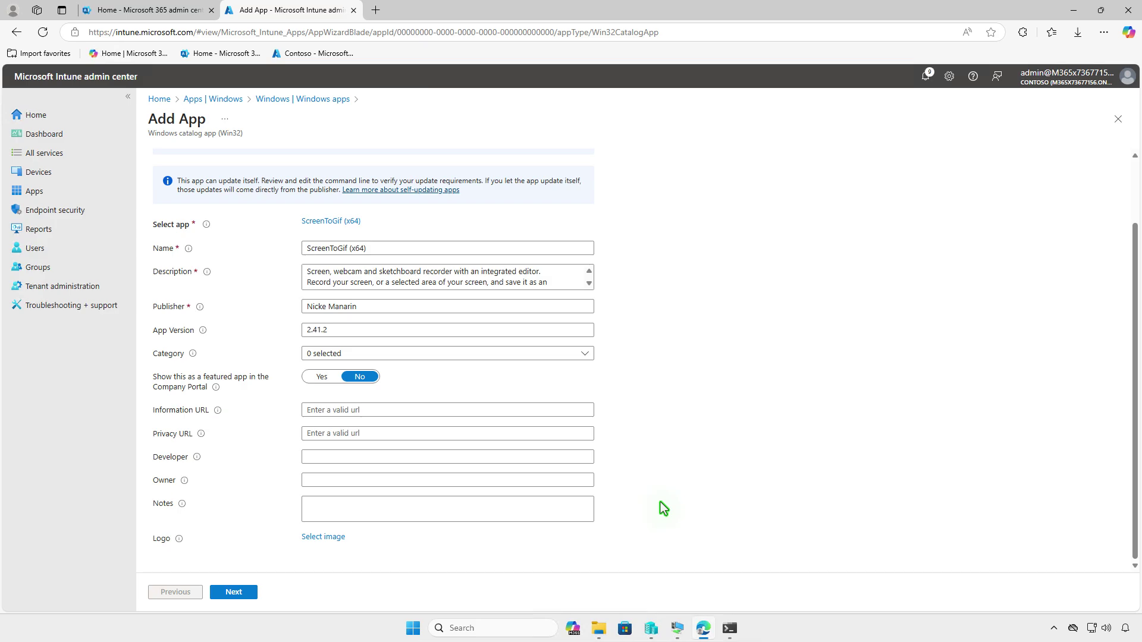
left_click(251, 594)
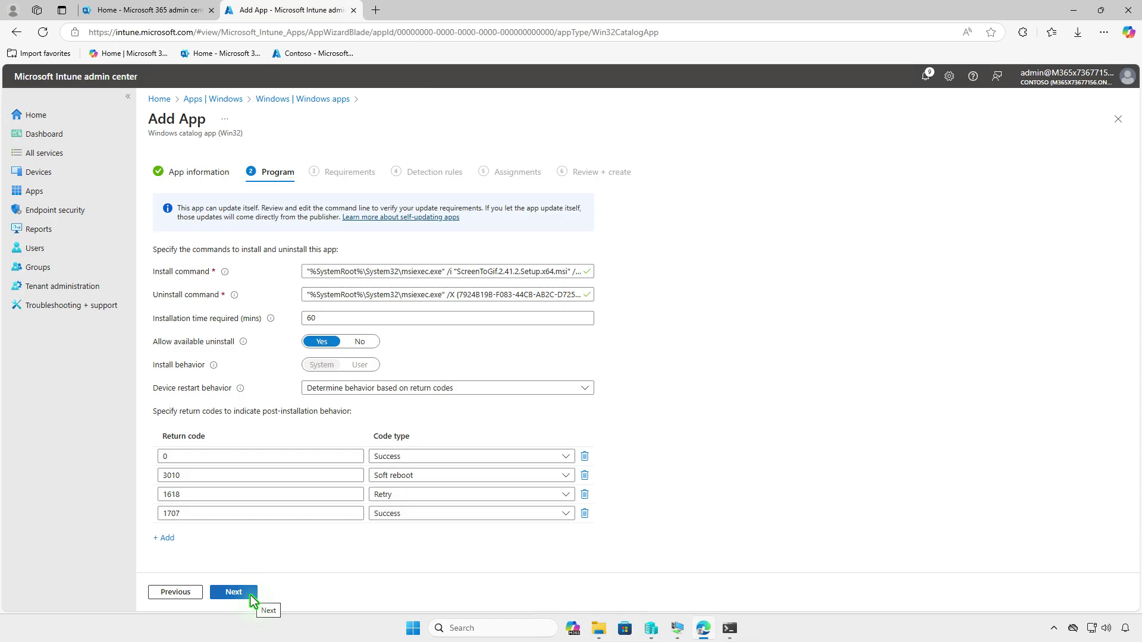
left_click(251, 595)
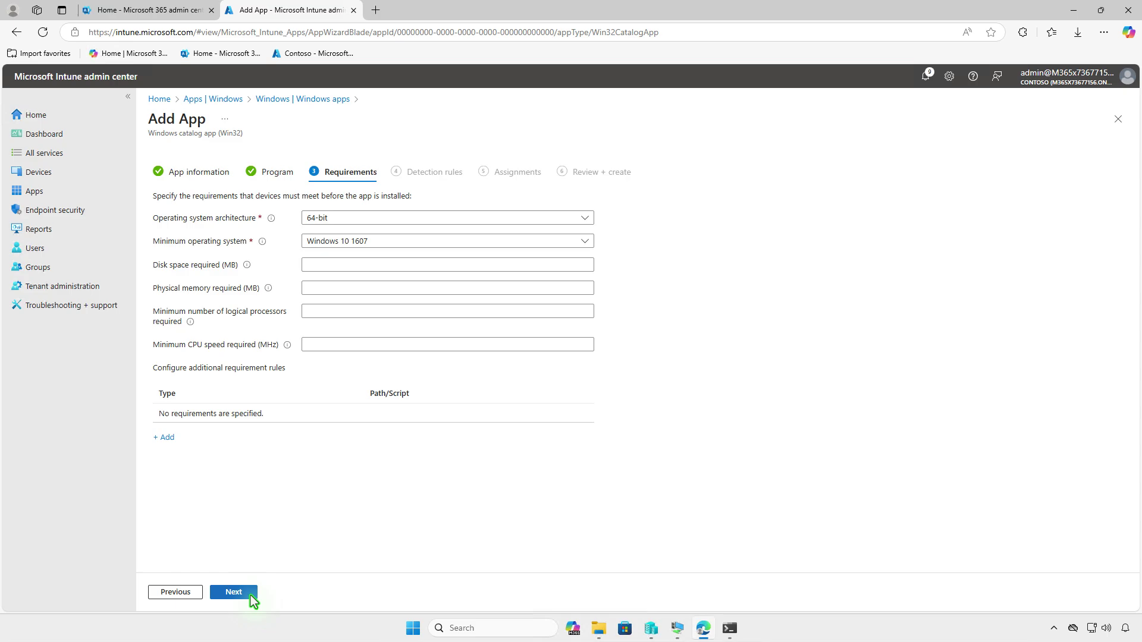
left_click(251, 595)
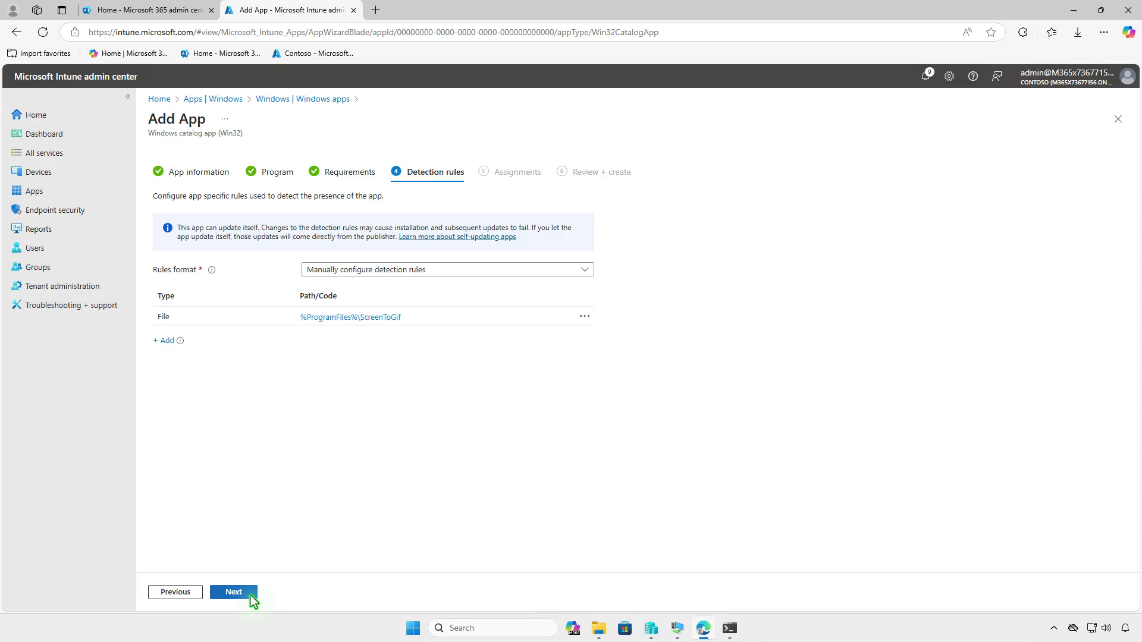
left_click(251, 594)
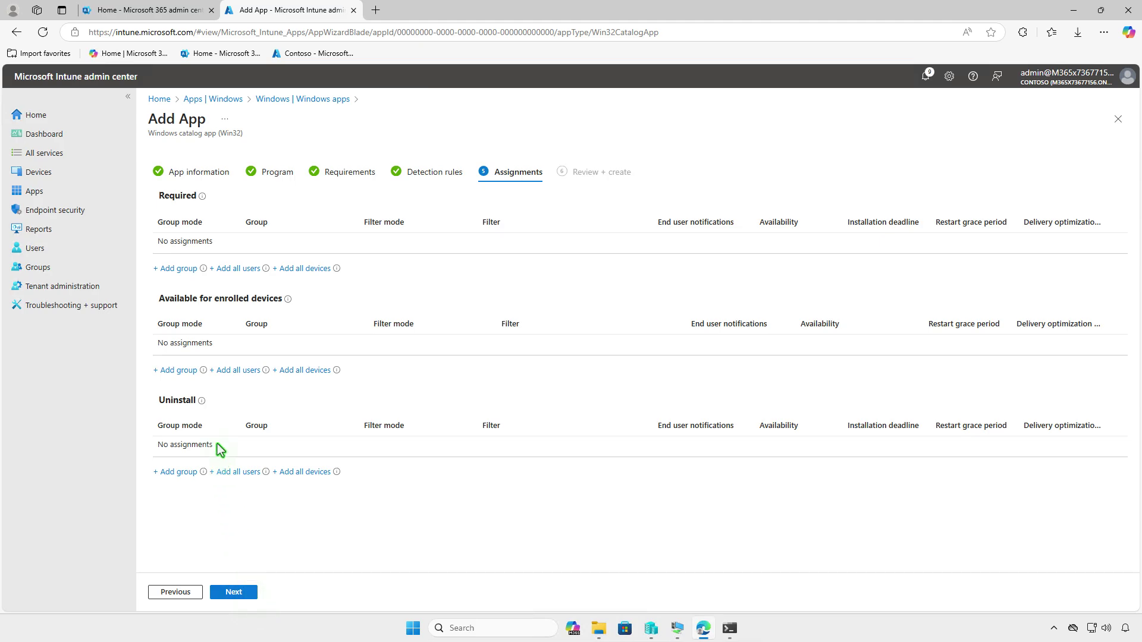
Step: Assign ScreenToGif (x64) as required to the Test_Devices group and add the app
left_click(186, 270)
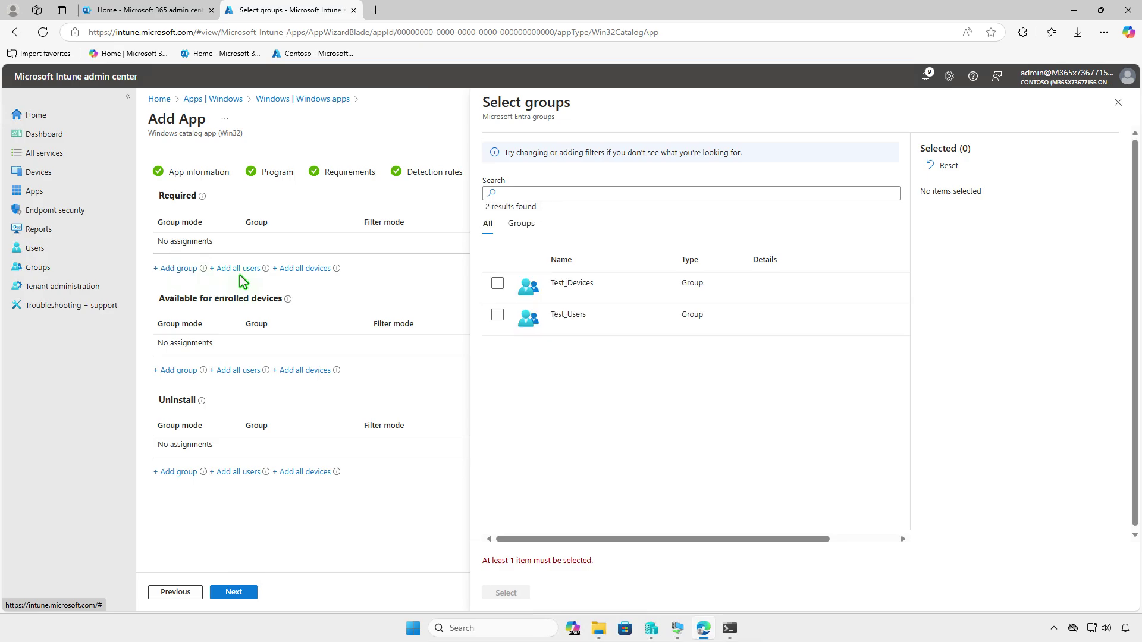
left_click(497, 283)
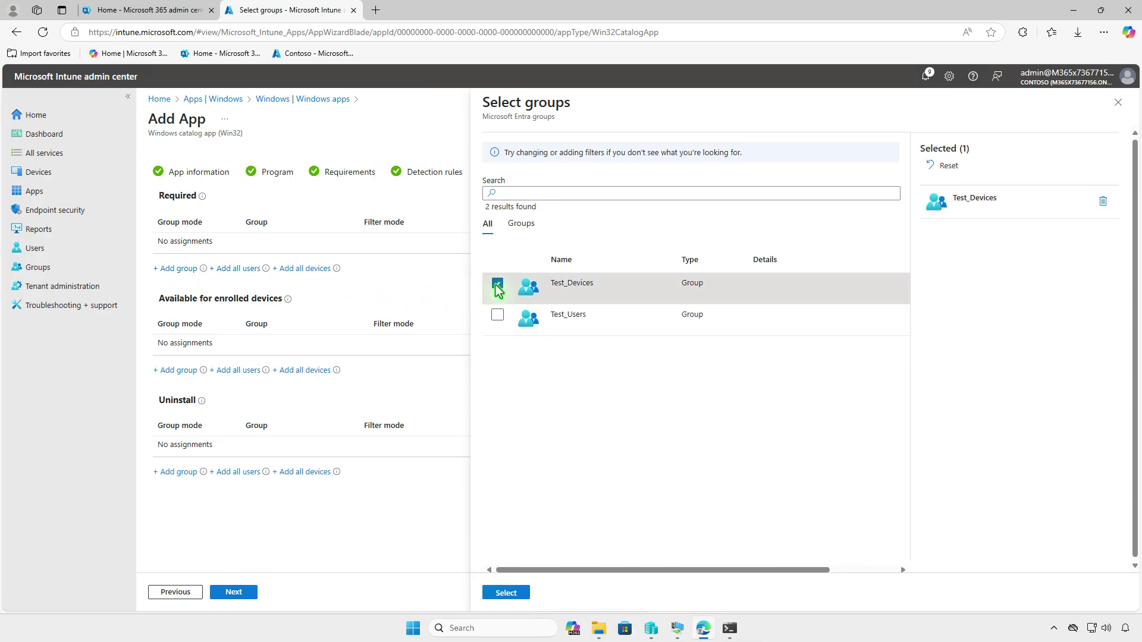
left_click(514, 592)
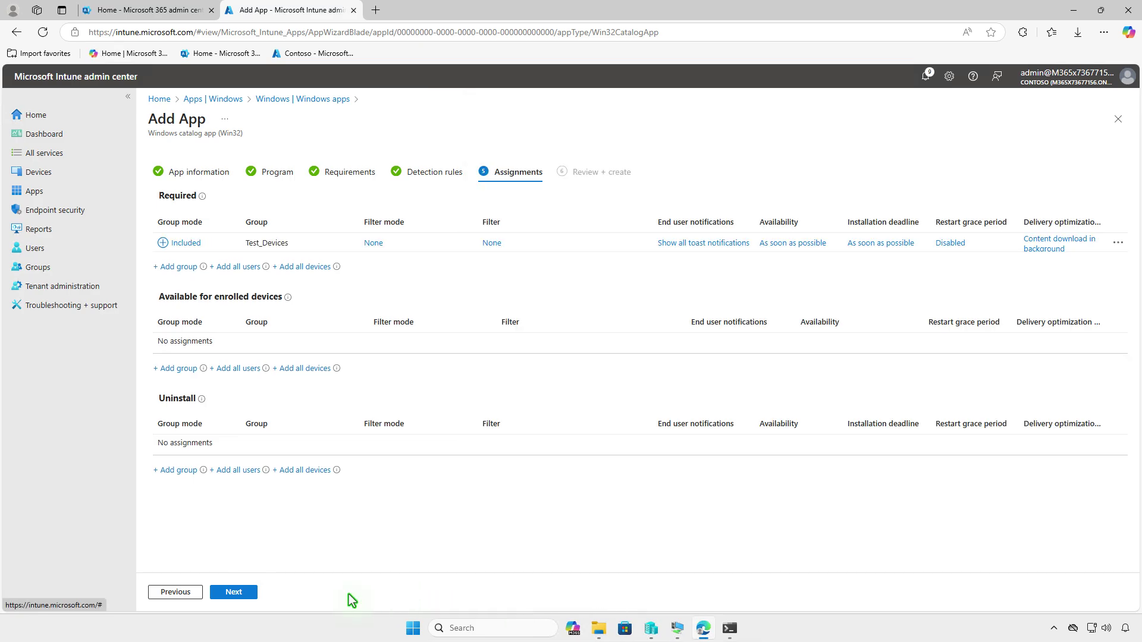
left_click(253, 594)
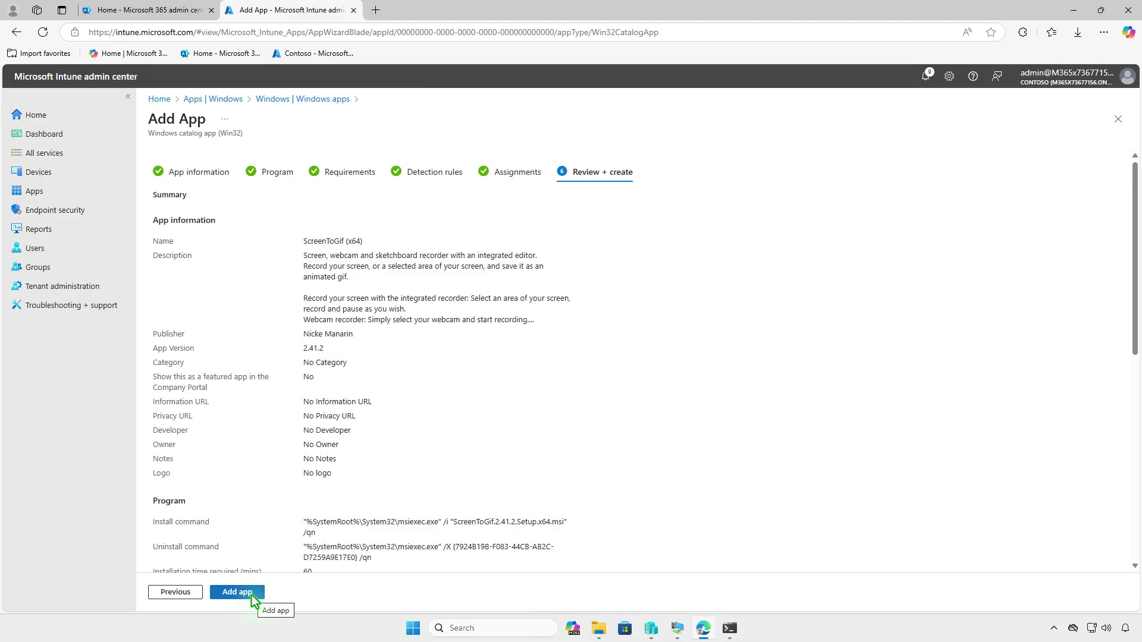
left_click(252, 595)
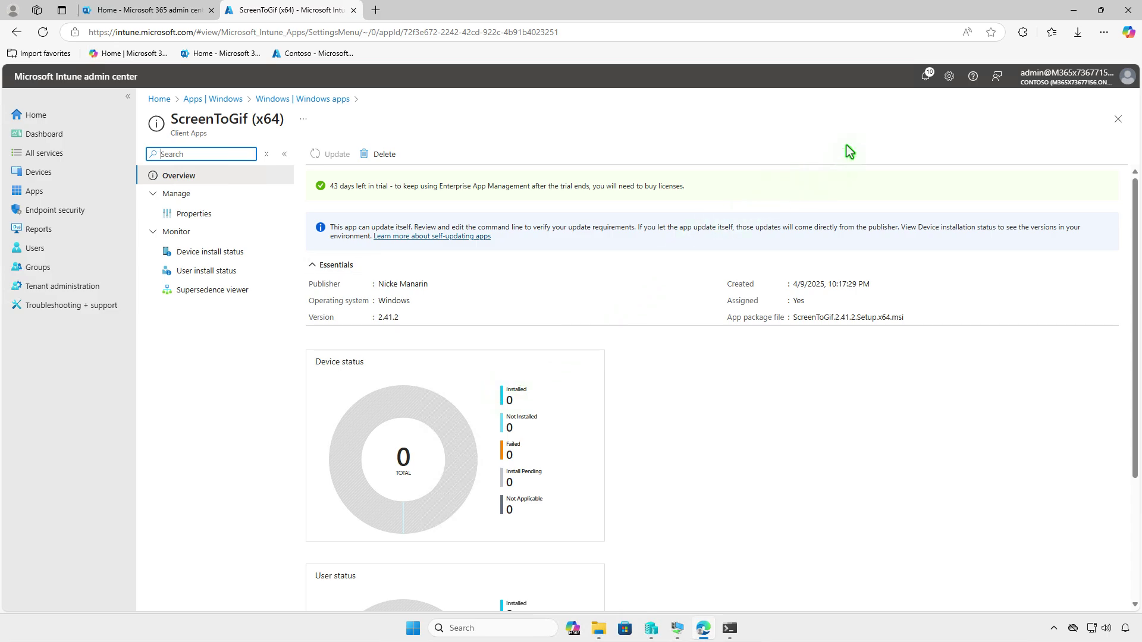
Step: Switch to the WIN10-CTL virtual machine, sync the device from Company Portal and check the ScreenToGif installation notifications
left_click(1070, 12)
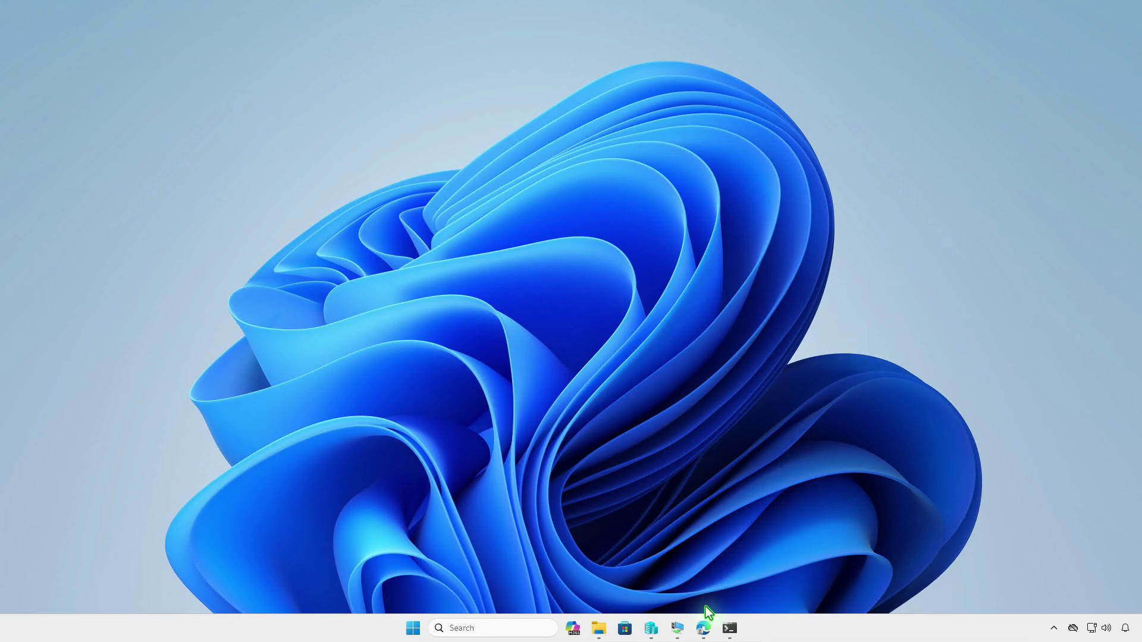
left_click(678, 629)
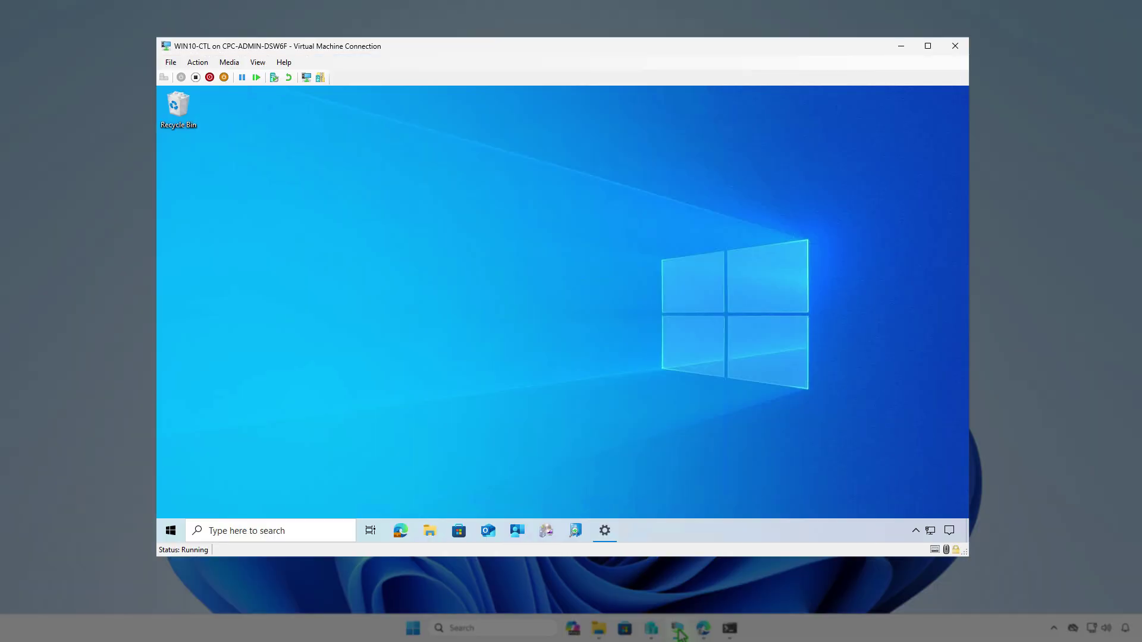
left_click(518, 532)
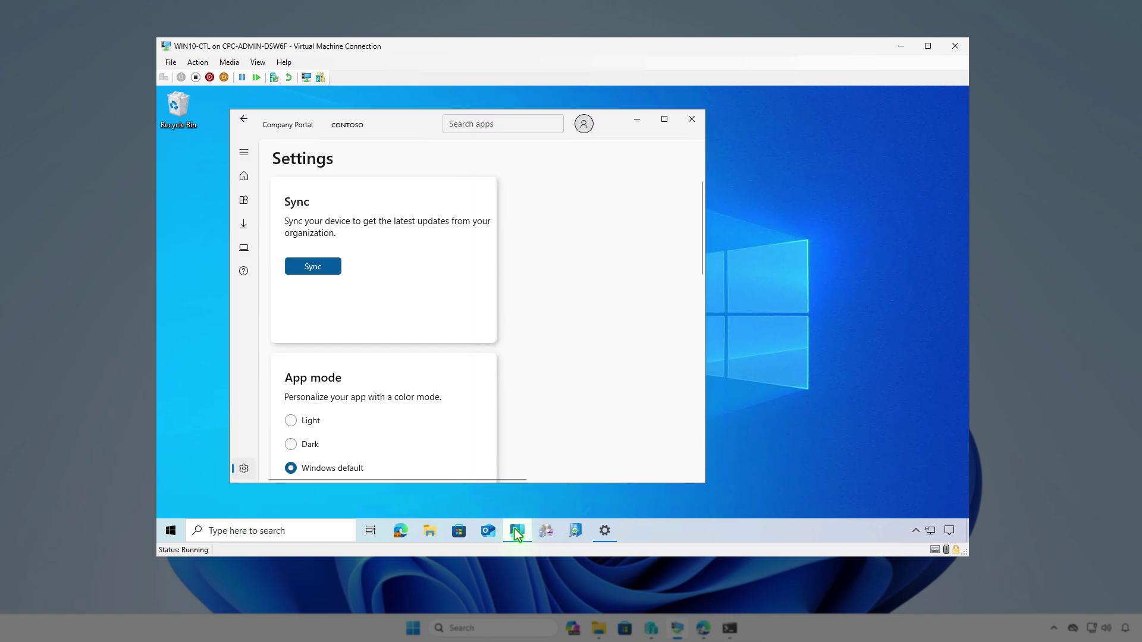
left_click(334, 272)
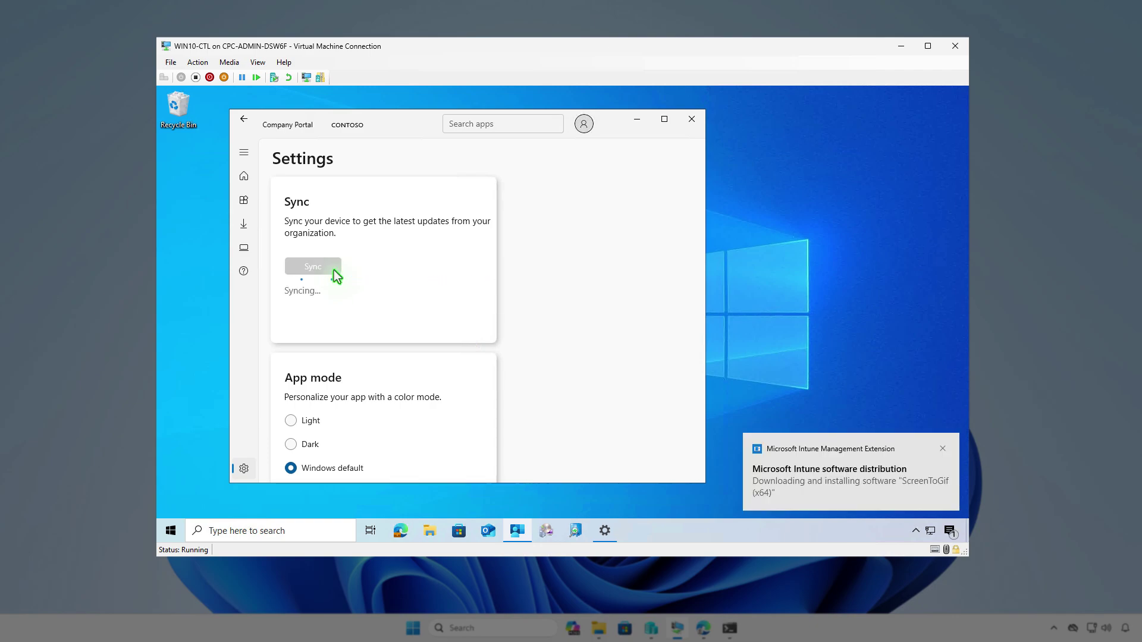
left_click(948, 528)
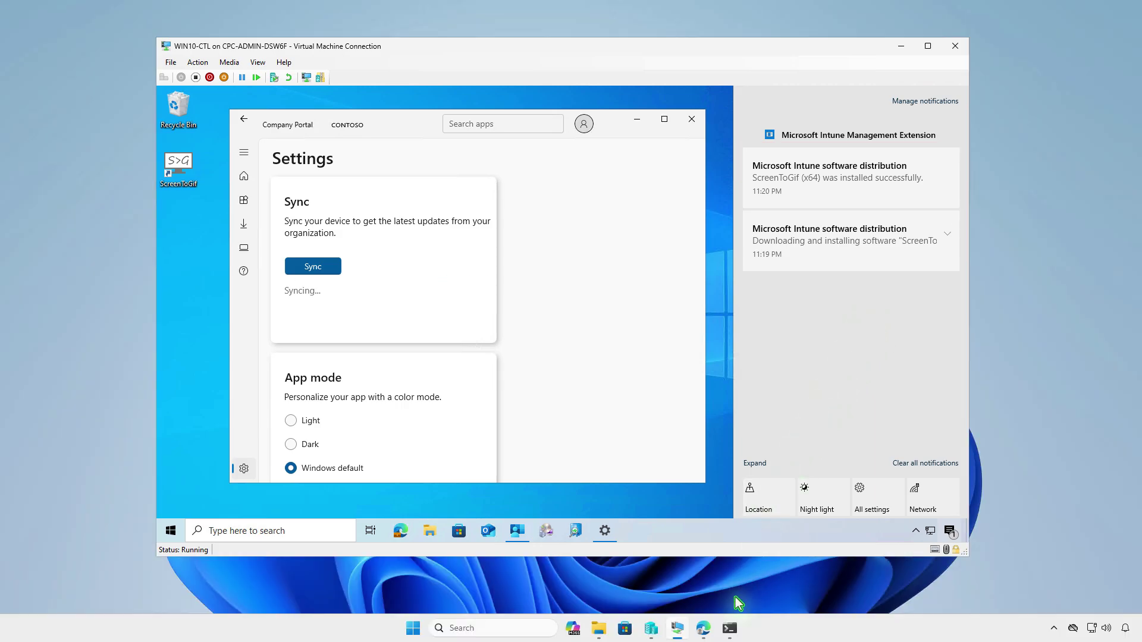
Step: Return to the Intune admin center and delete the Test_Devices group from the required assignments of ScreenToGif (x64)
left_click(712, 626)
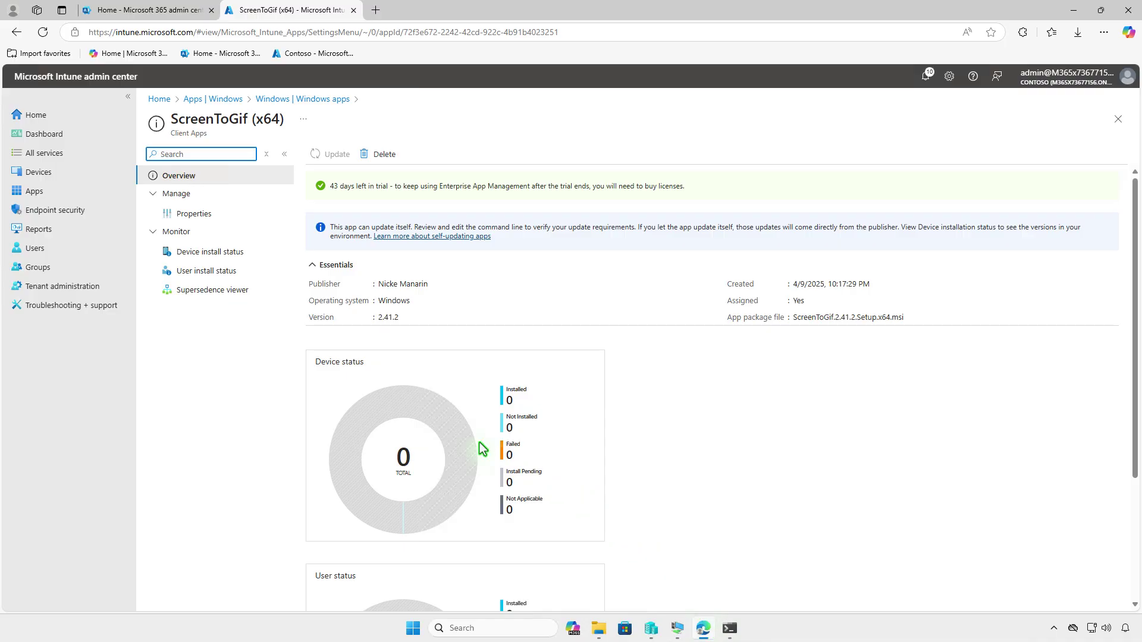
left_click(221, 219)
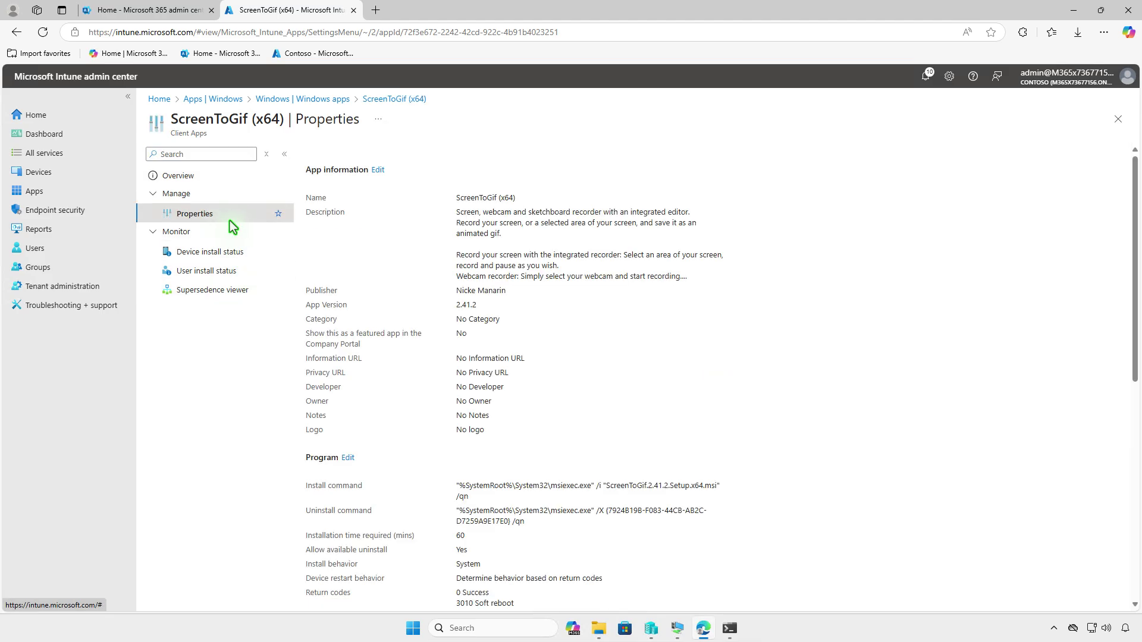
scroll(619, 390, "down", 5)
scroll(627, 393, "down", 2)
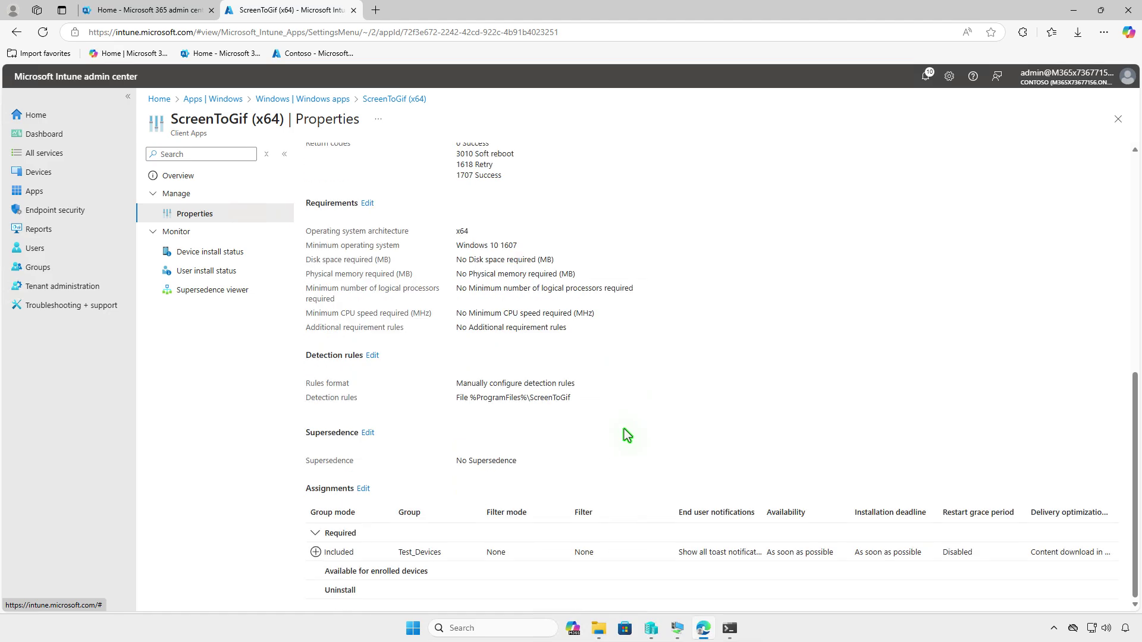
left_click(364, 488)
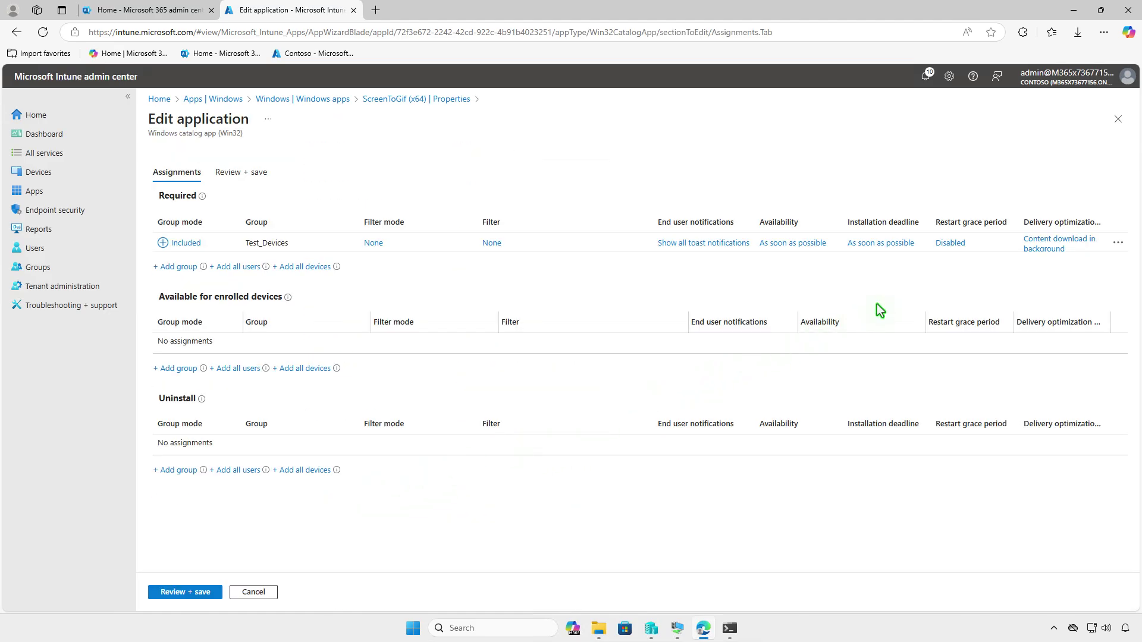
left_click(1115, 245)
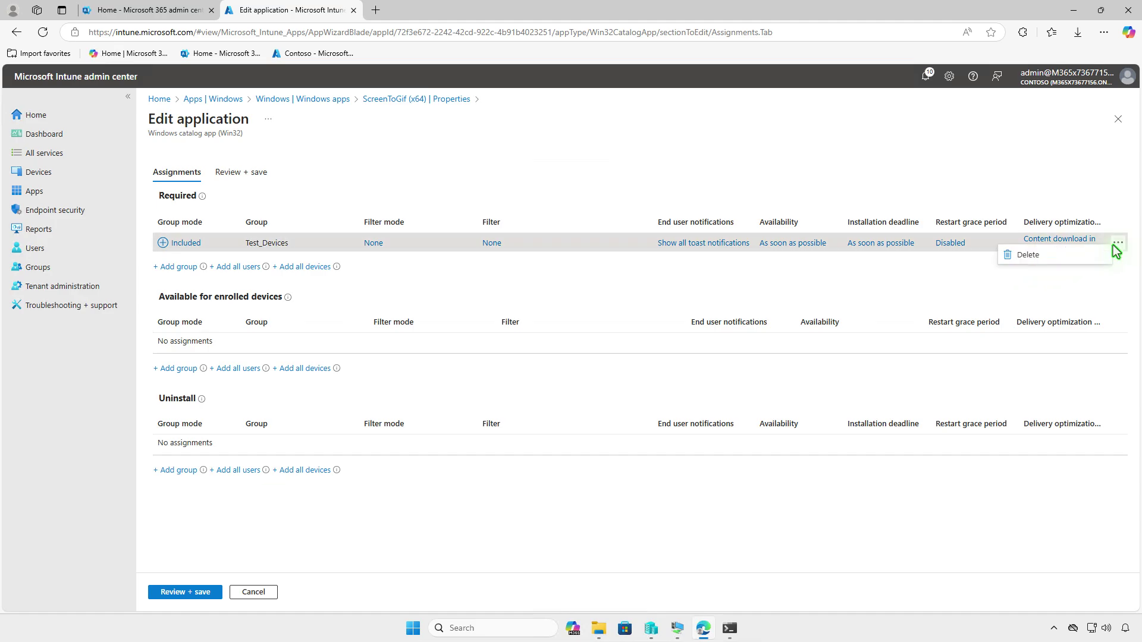
left_click(1028, 254)
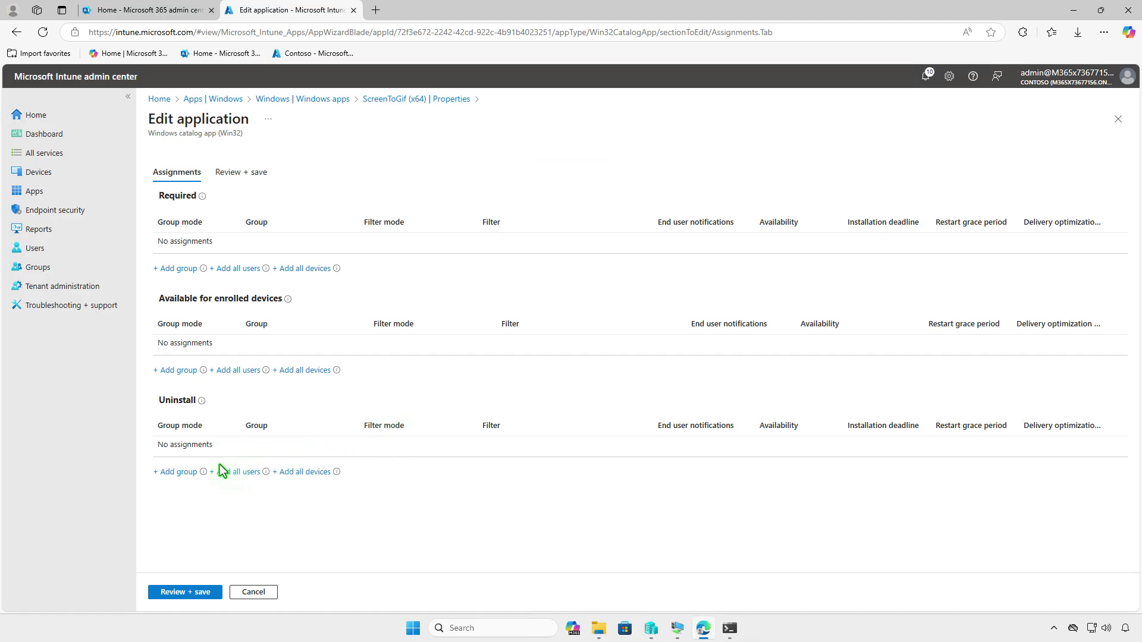
Step: Add the Test_Devices group to the uninstall assignments of ScreenToGif (x64) and save the changes
left_click(178, 472)
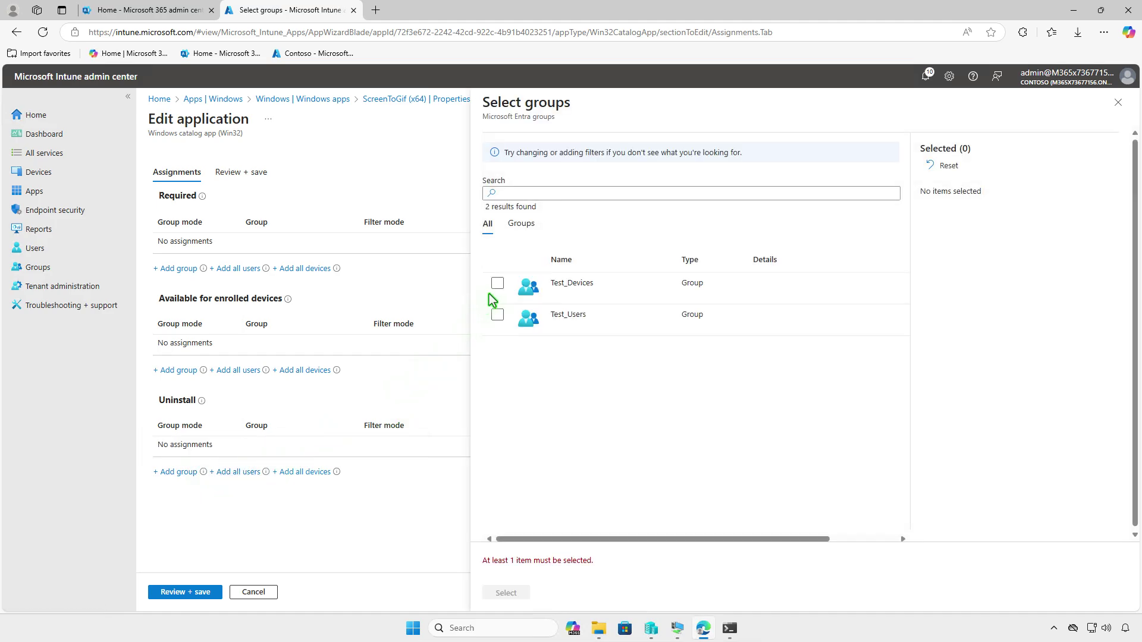
left_click(498, 284)
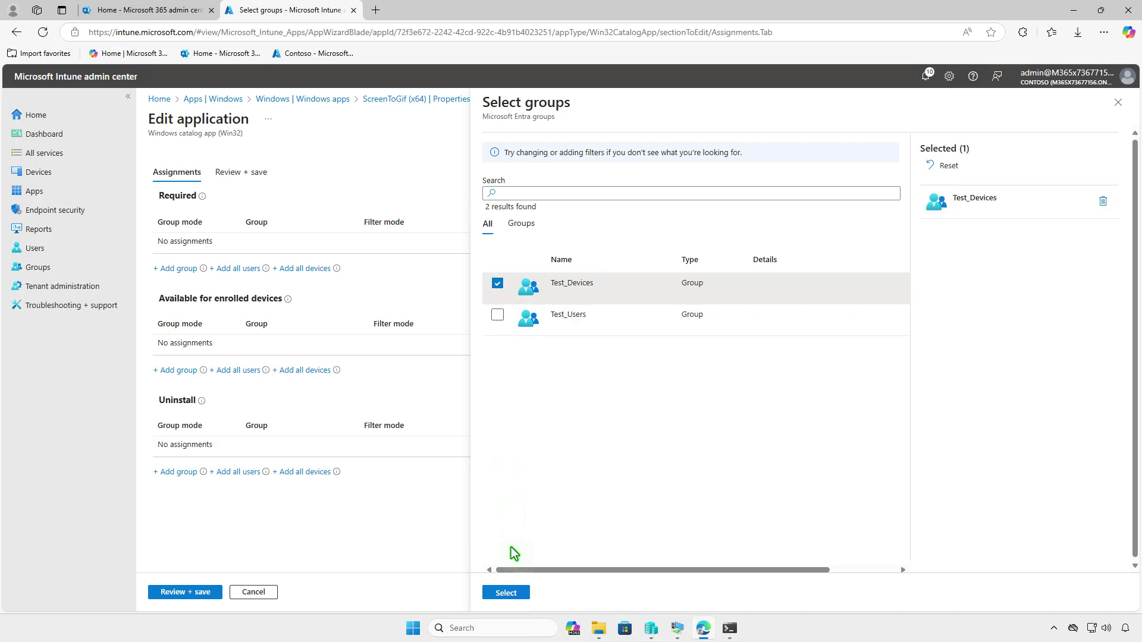
left_click(509, 592)
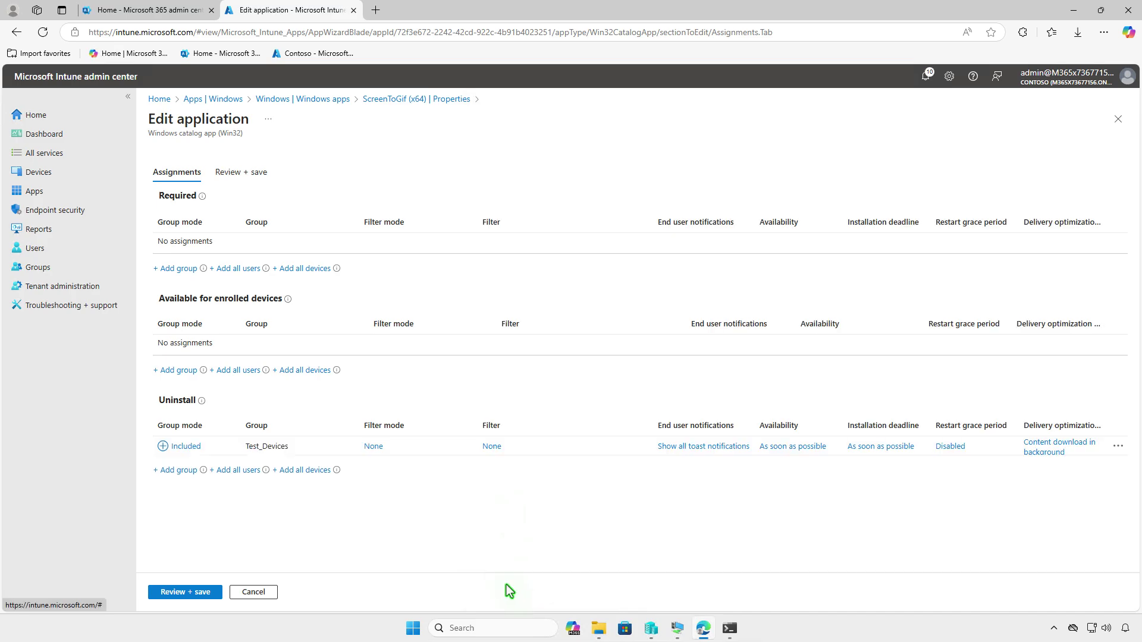
left_click(175, 594)
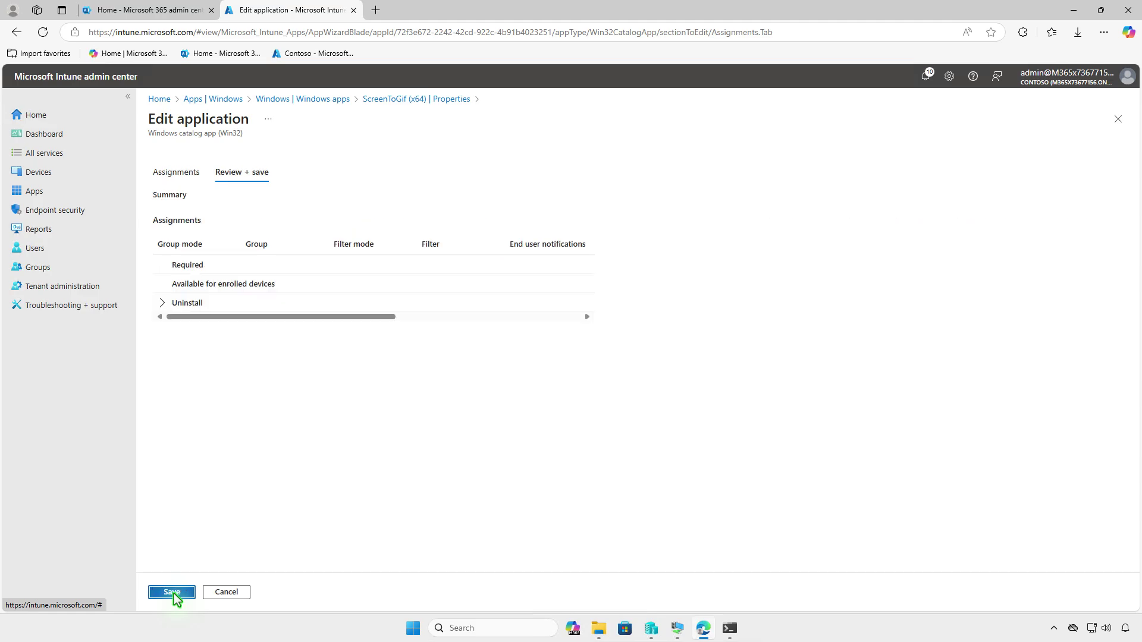
left_click(173, 593)
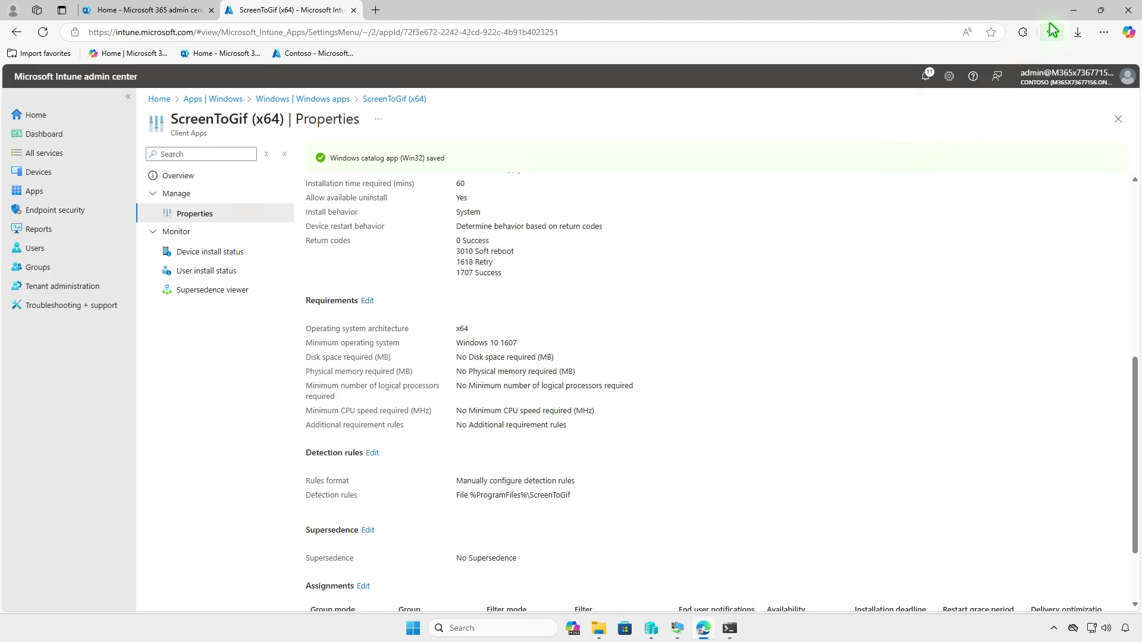
Step: Sync the WIN10-CTL virtual machine again from Company Portal and check the ScreenToGif uninstall notifications
left_click(1074, 10)
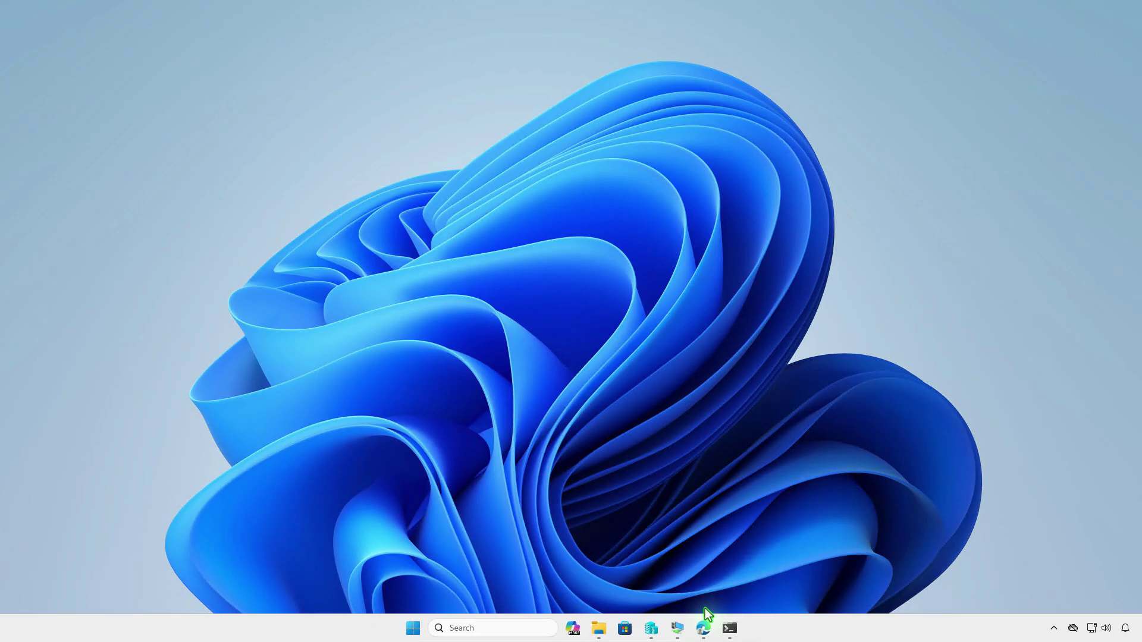
left_click(674, 630)
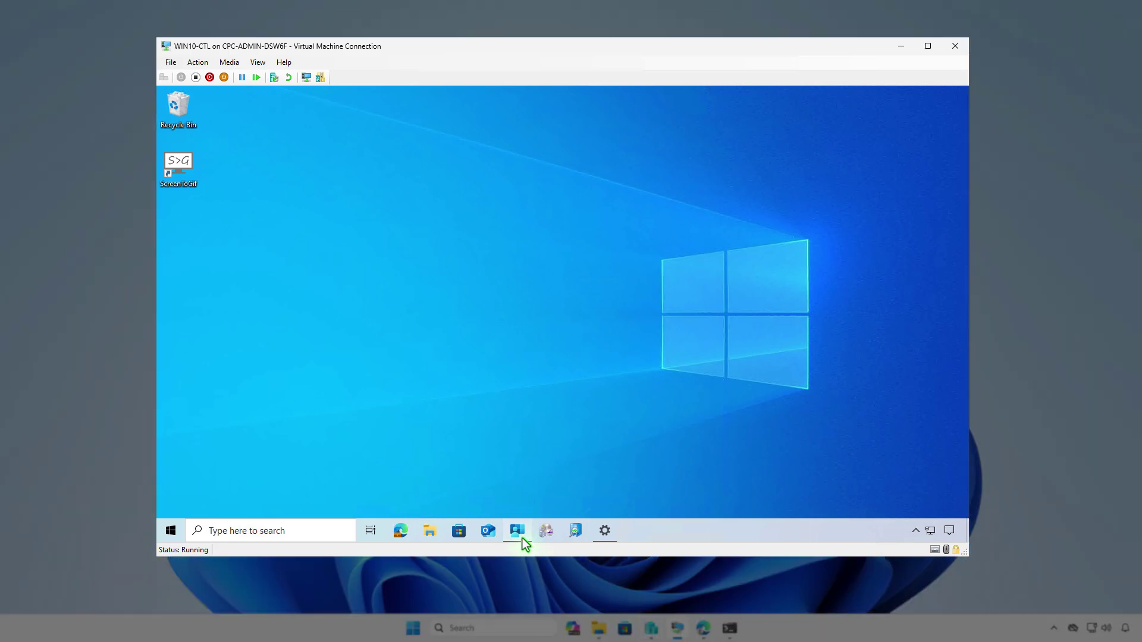
left_click(523, 542)
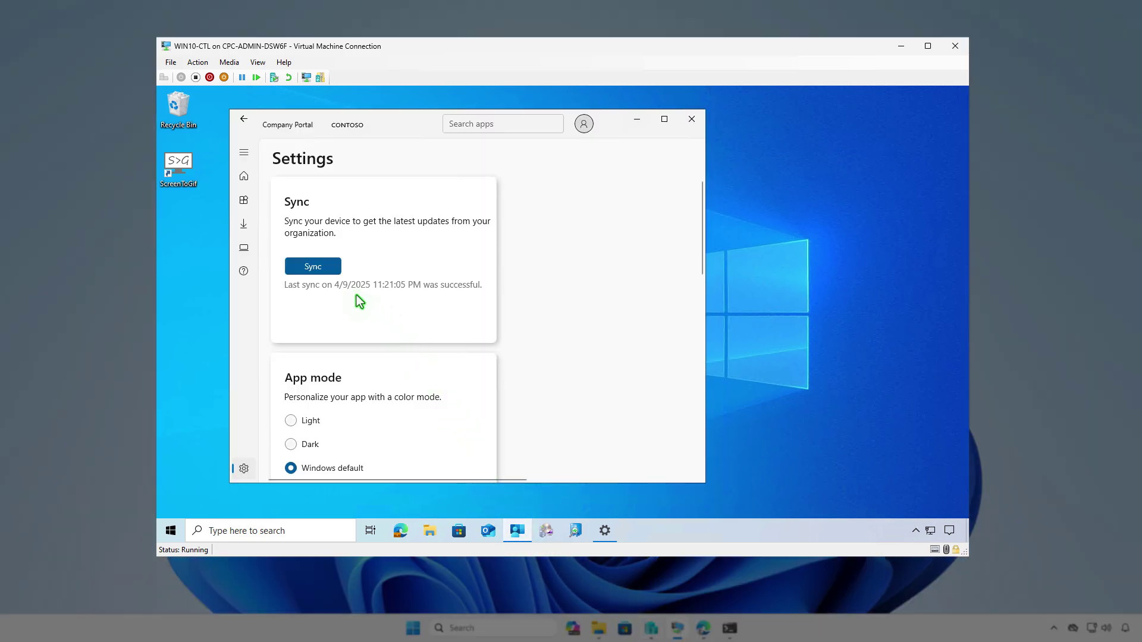
left_click(331, 268)
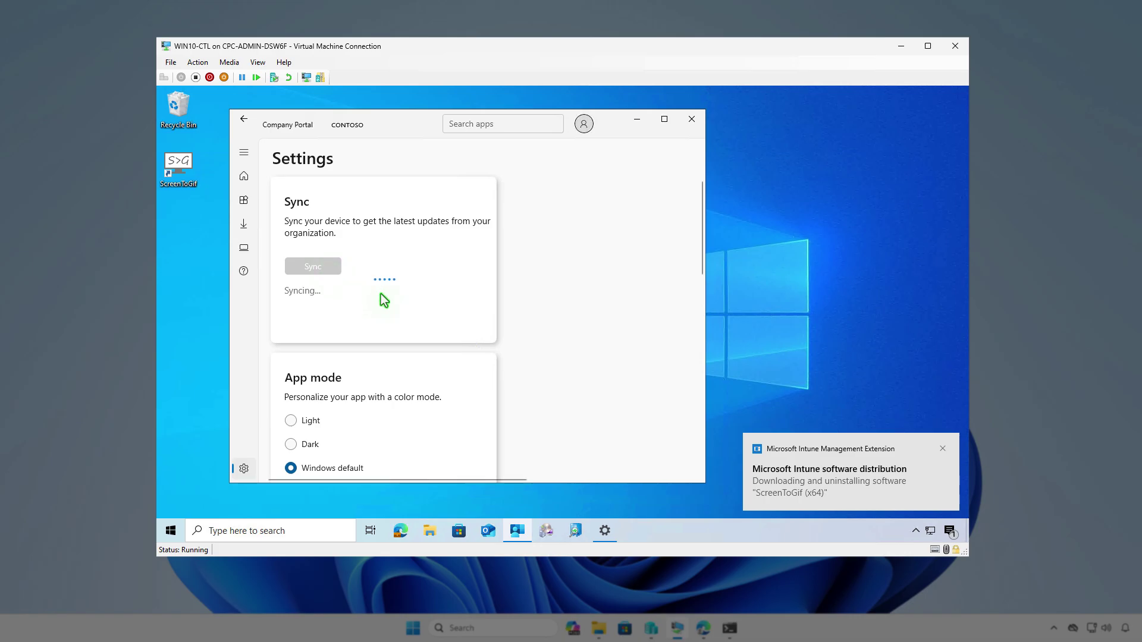
left_click(950, 531)
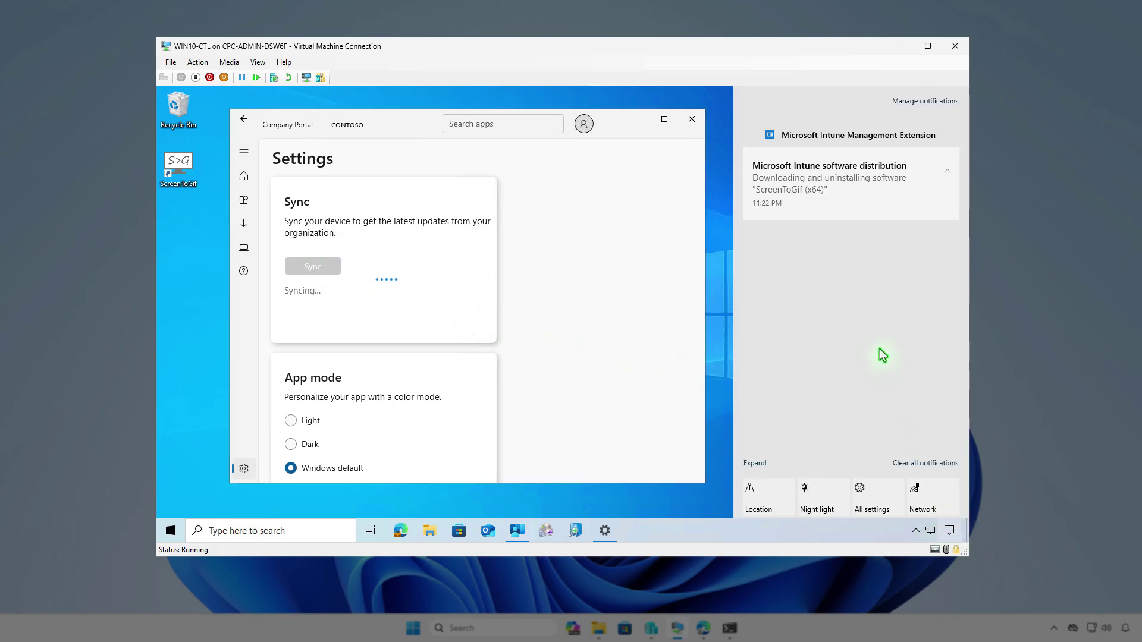